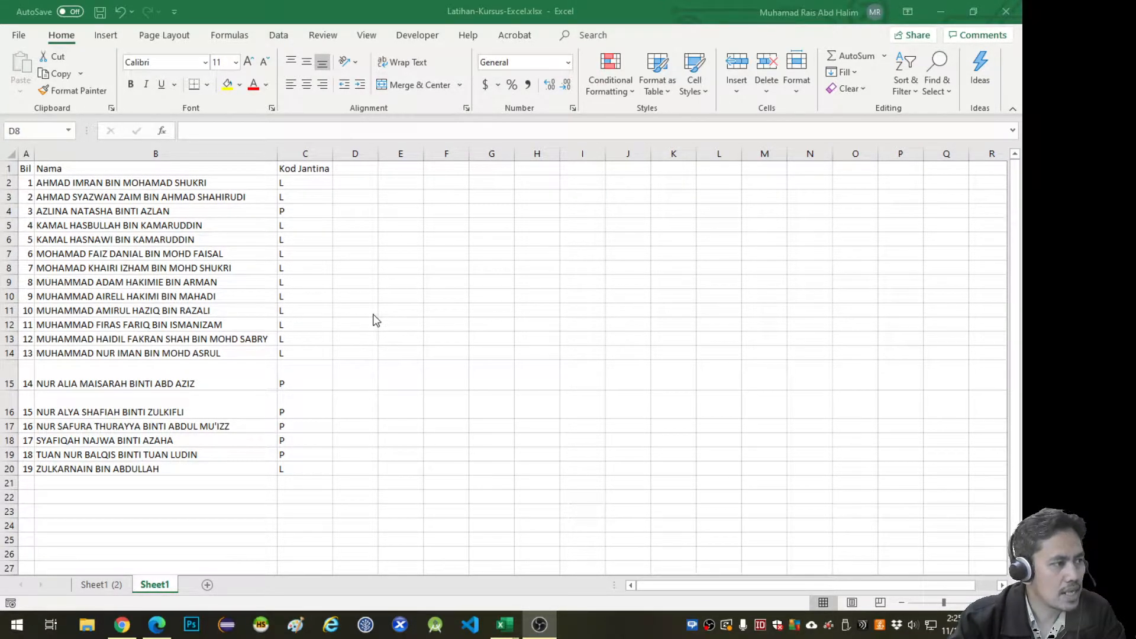
left_click(406, 240)
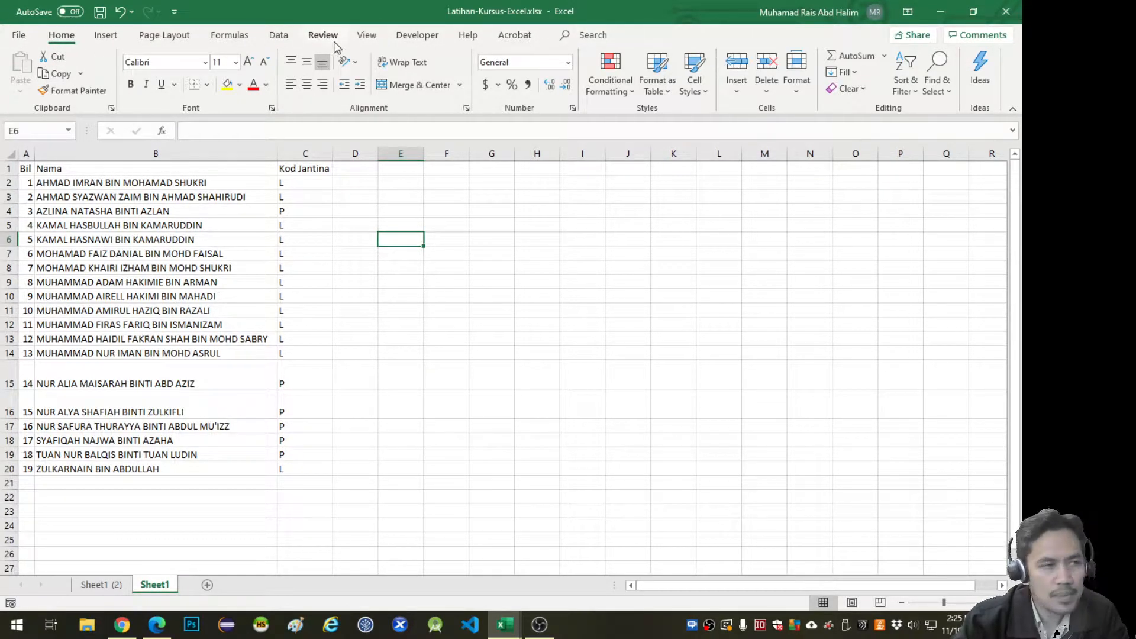
left_click(105, 35)
left_click(159, 36)
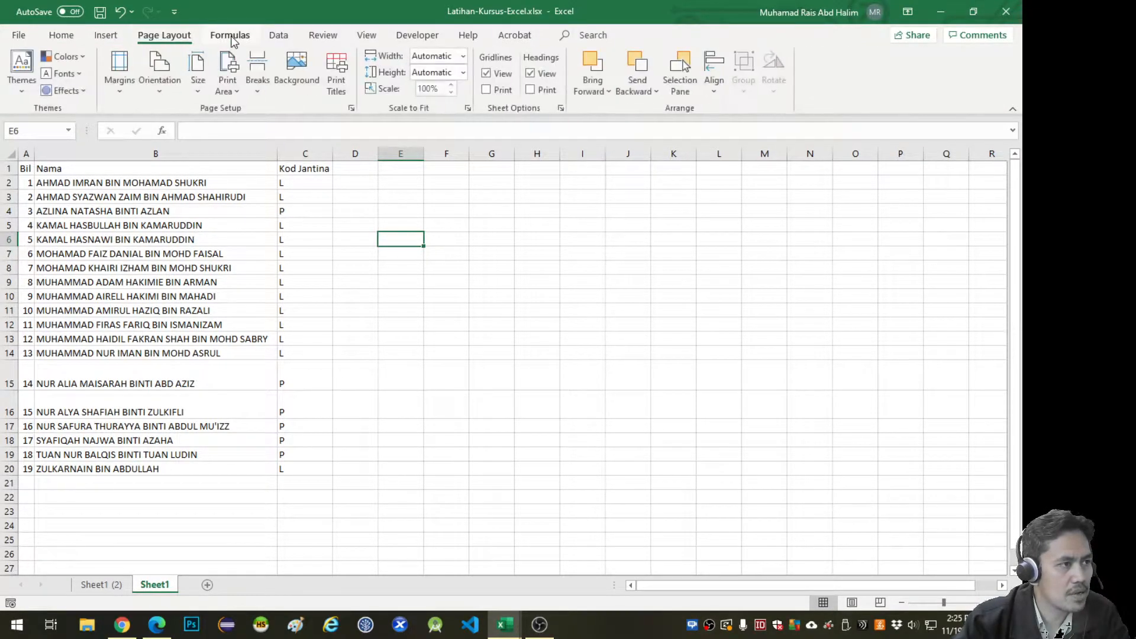
left_click(249, 35)
left_click(279, 36)
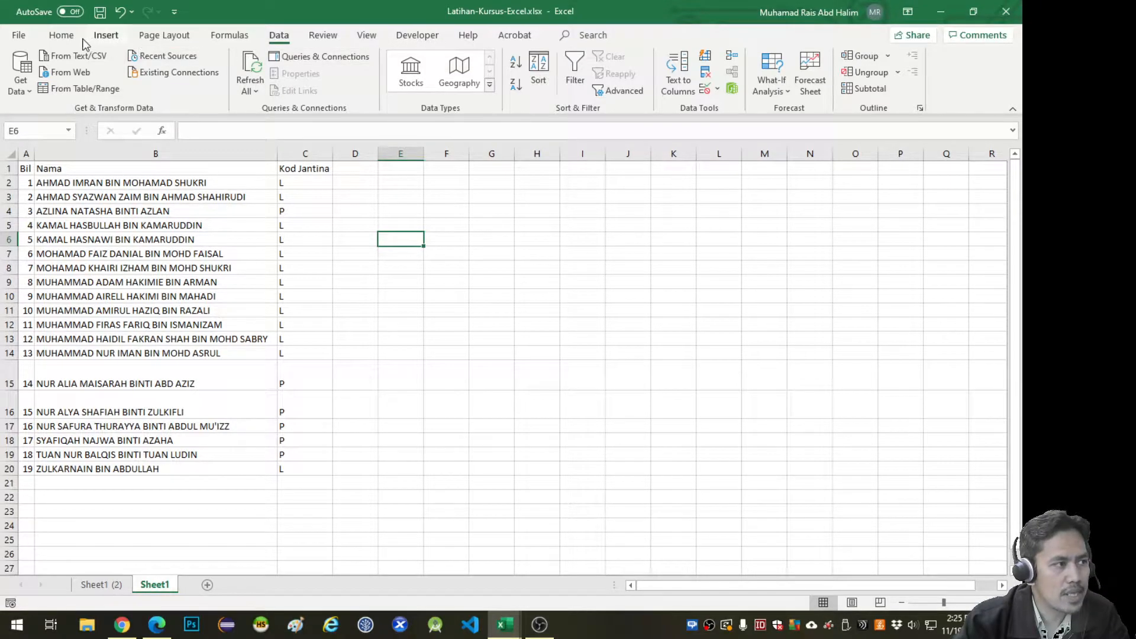
left_click(62, 35)
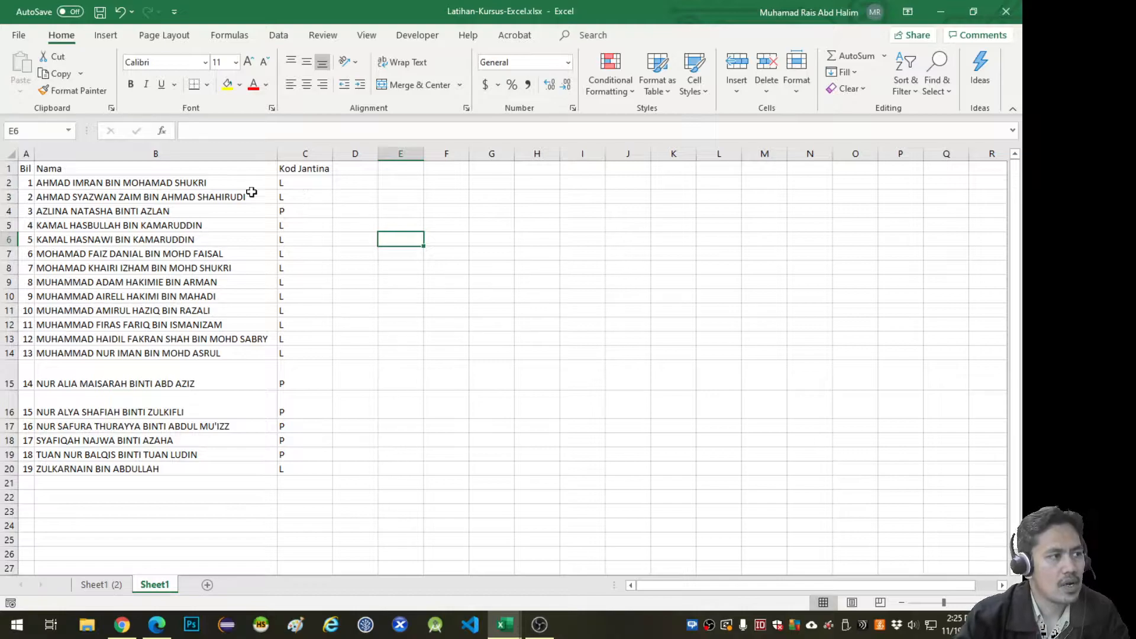
Copy the name in cell B2 and paste it into cell F2.
left_click(83, 183)
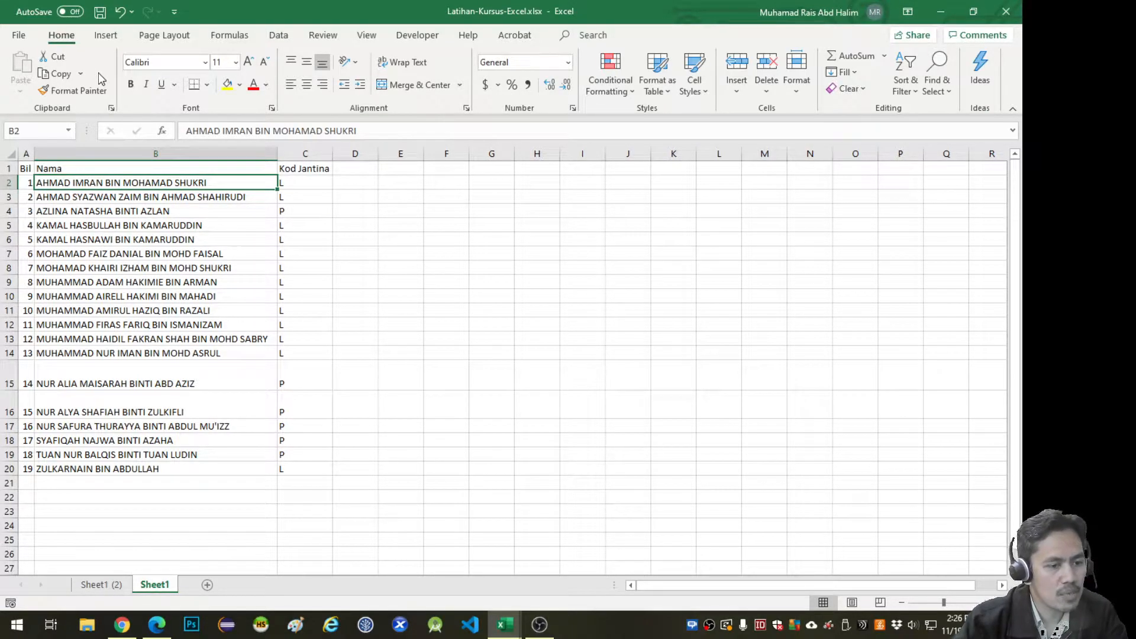
left_click(187, 210)
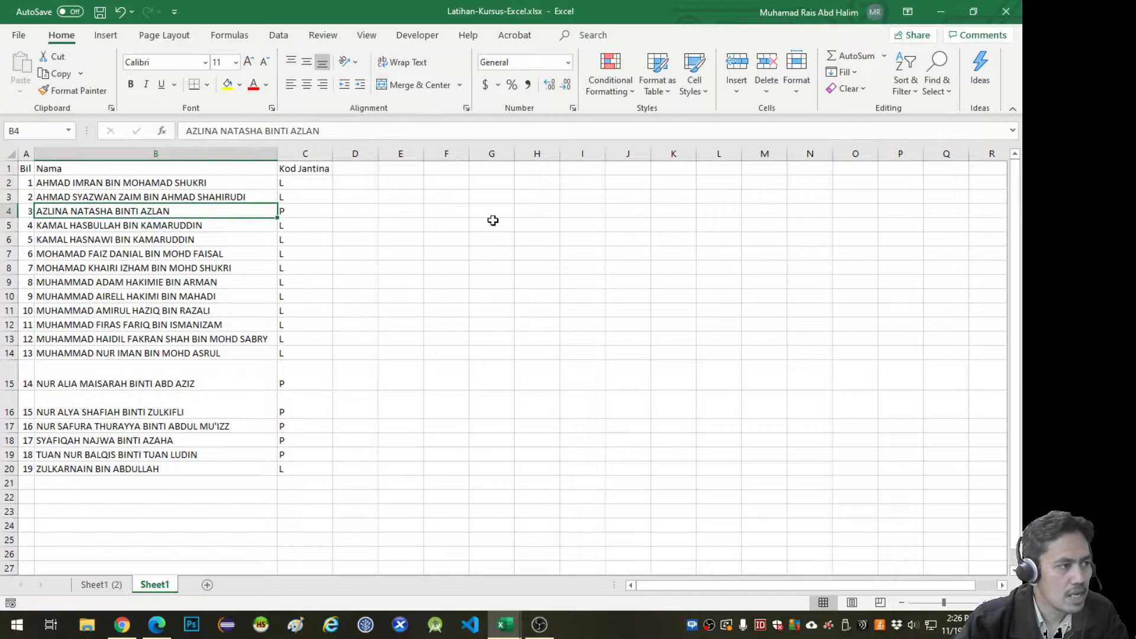
left_click(144, 185)
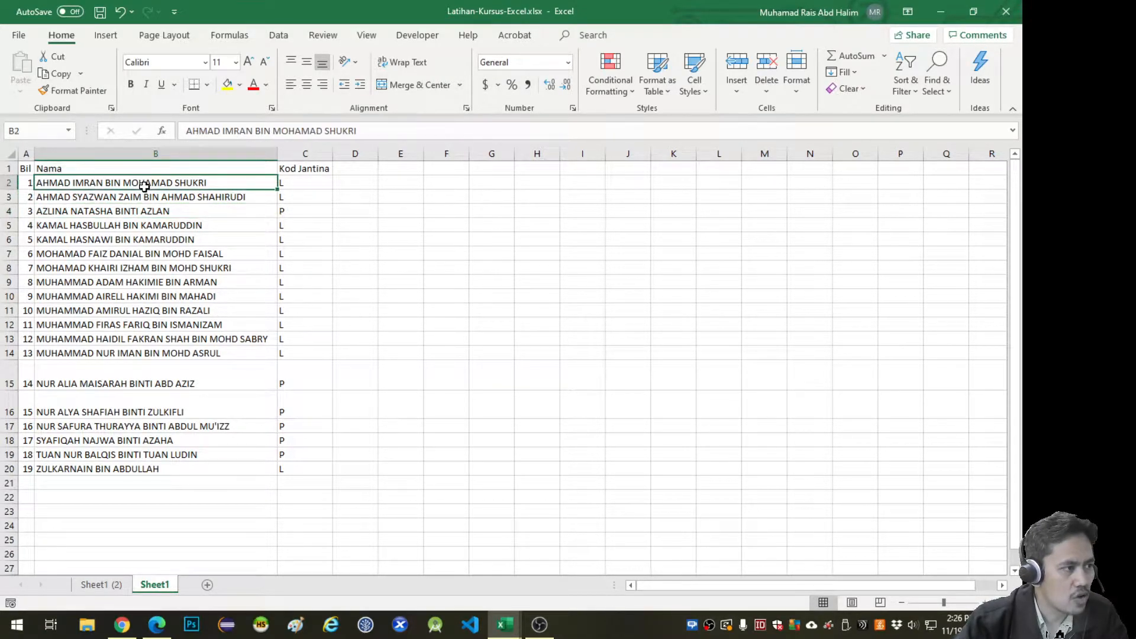
left_click(62, 74)
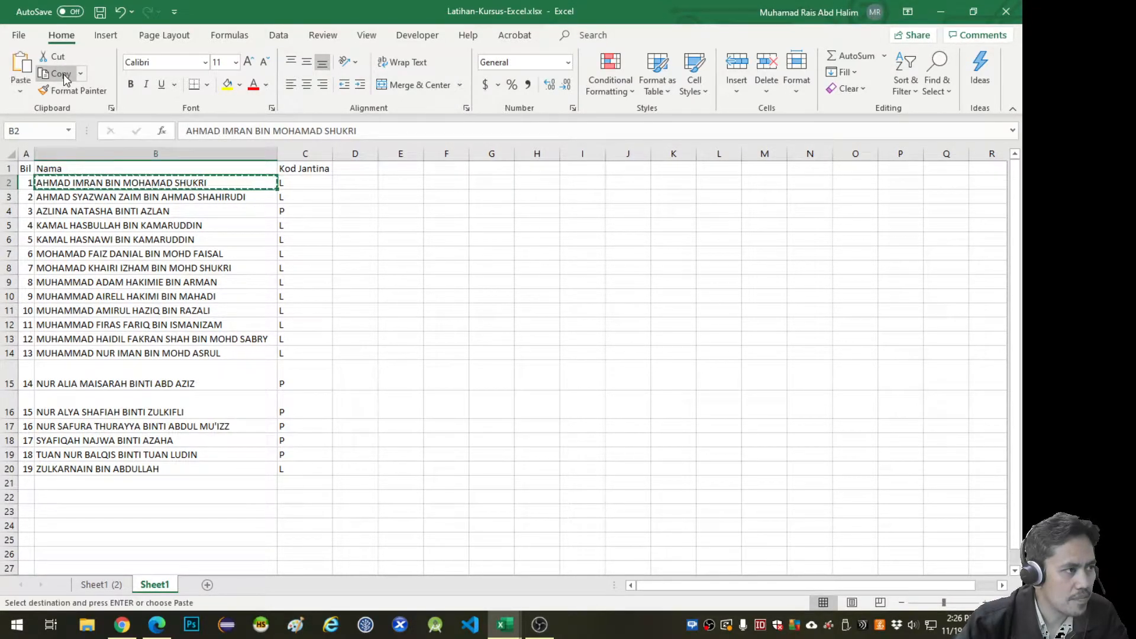
left_click(449, 185)
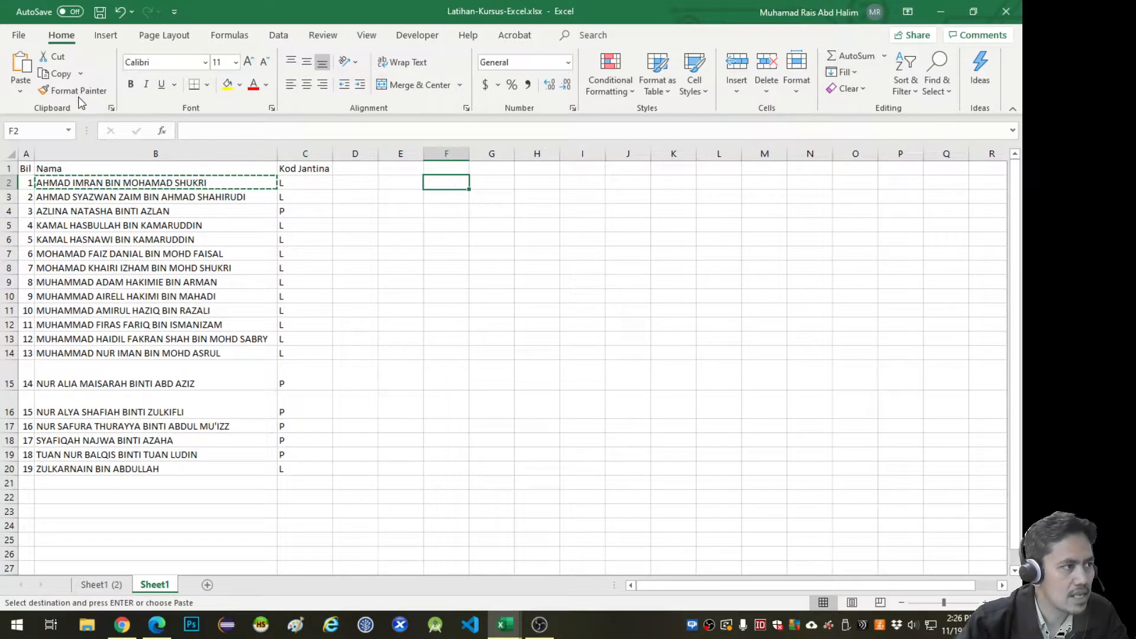
left_click(20, 65)
left_click(576, 276)
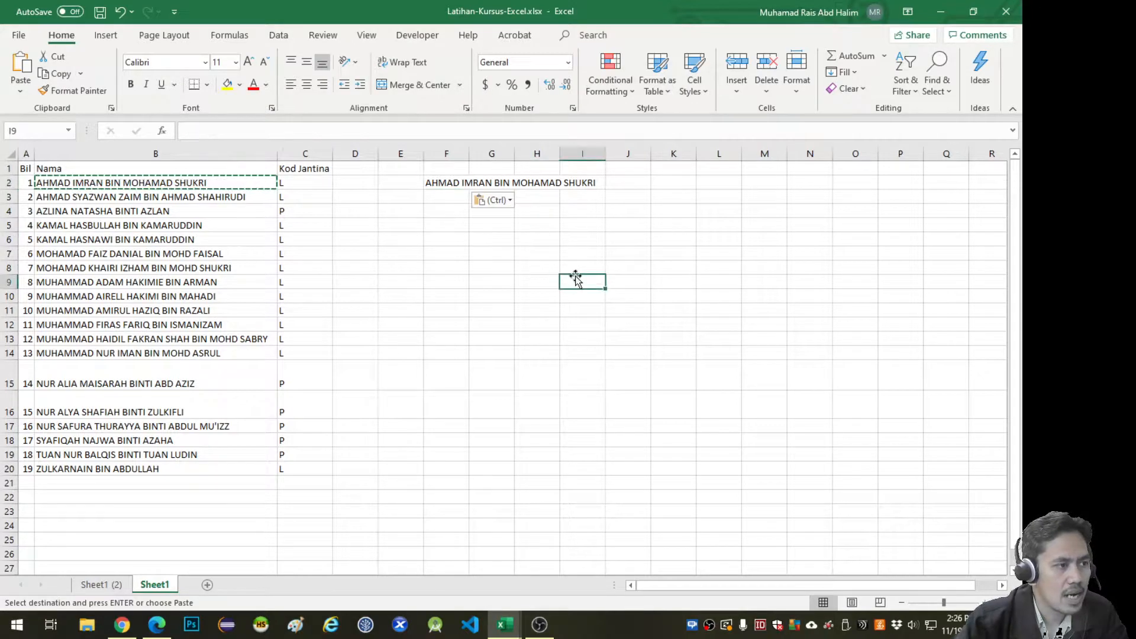
key("Escape")
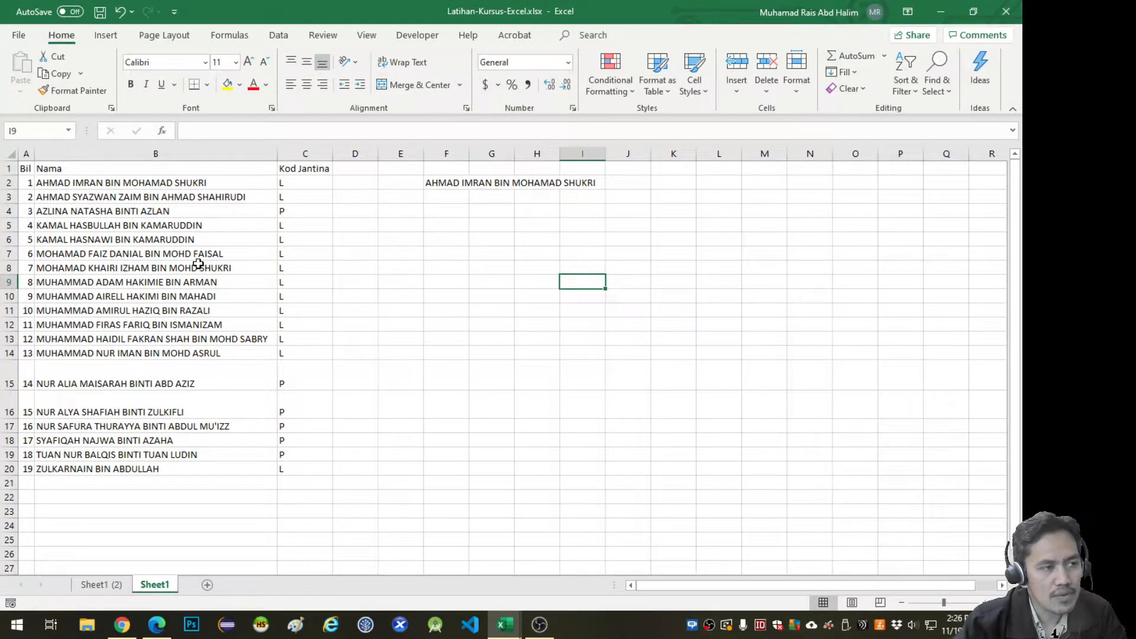
Copy the name in cell B4 and review the Paste Special options, choosing Values and cancelling the dialog.
left_click(113, 216)
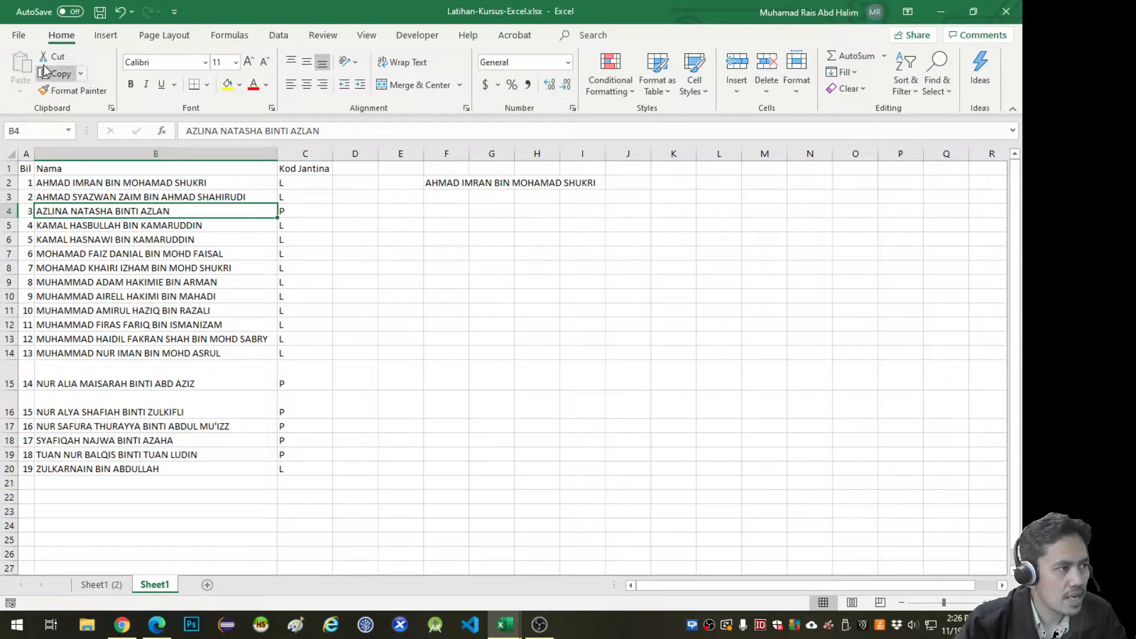
left_click(59, 74)
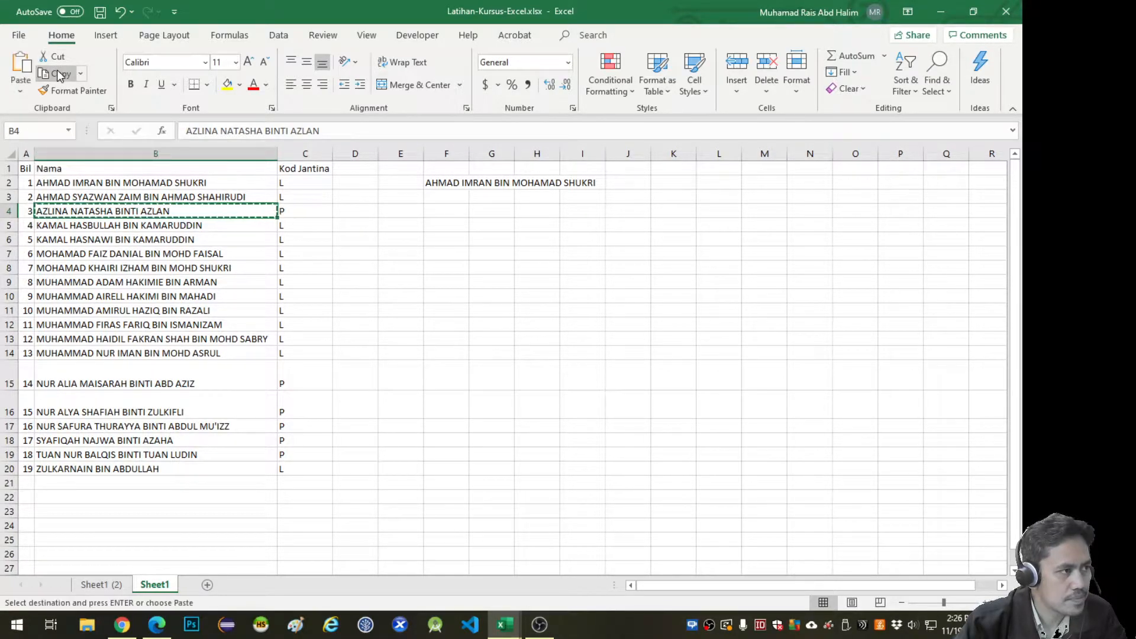
left_click(20, 93)
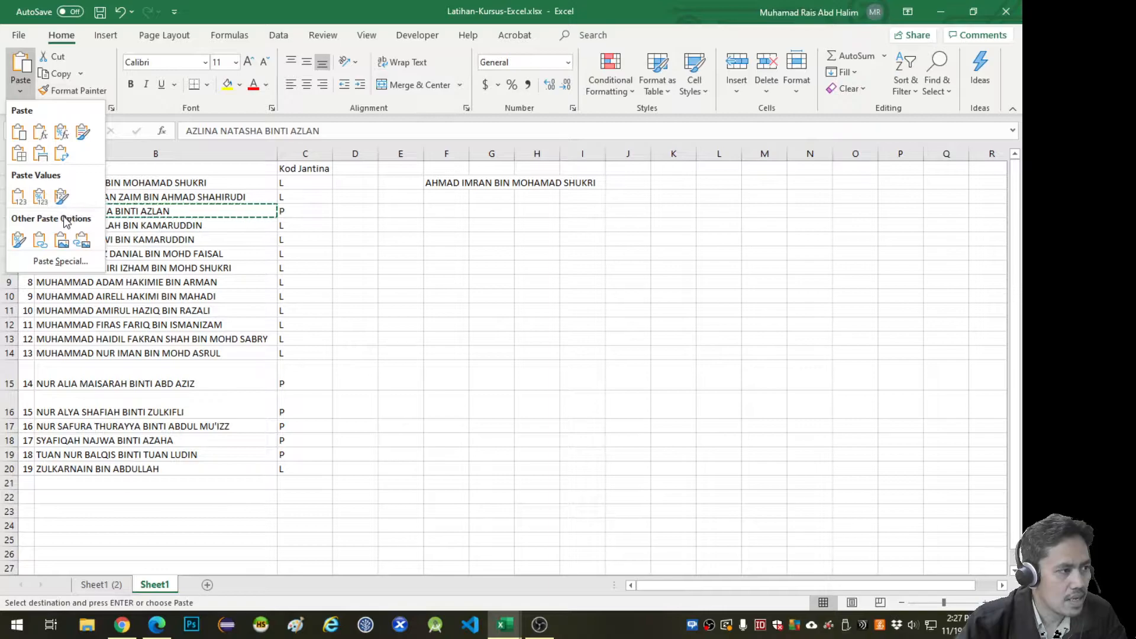
left_click(59, 262)
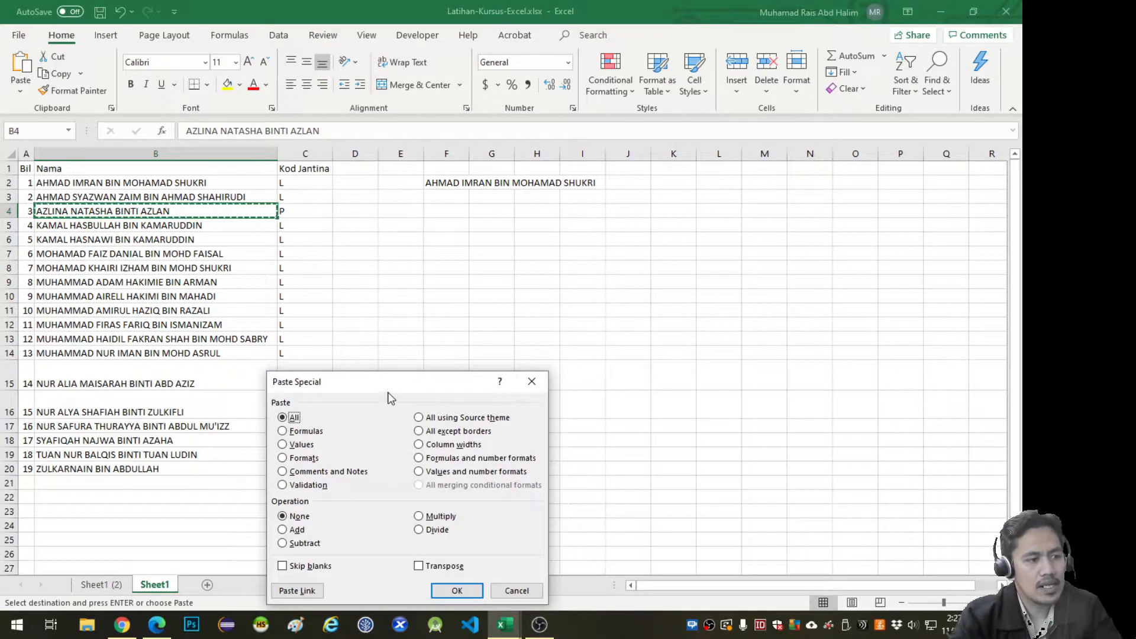
left_click_drag(390, 400, 286, 255)
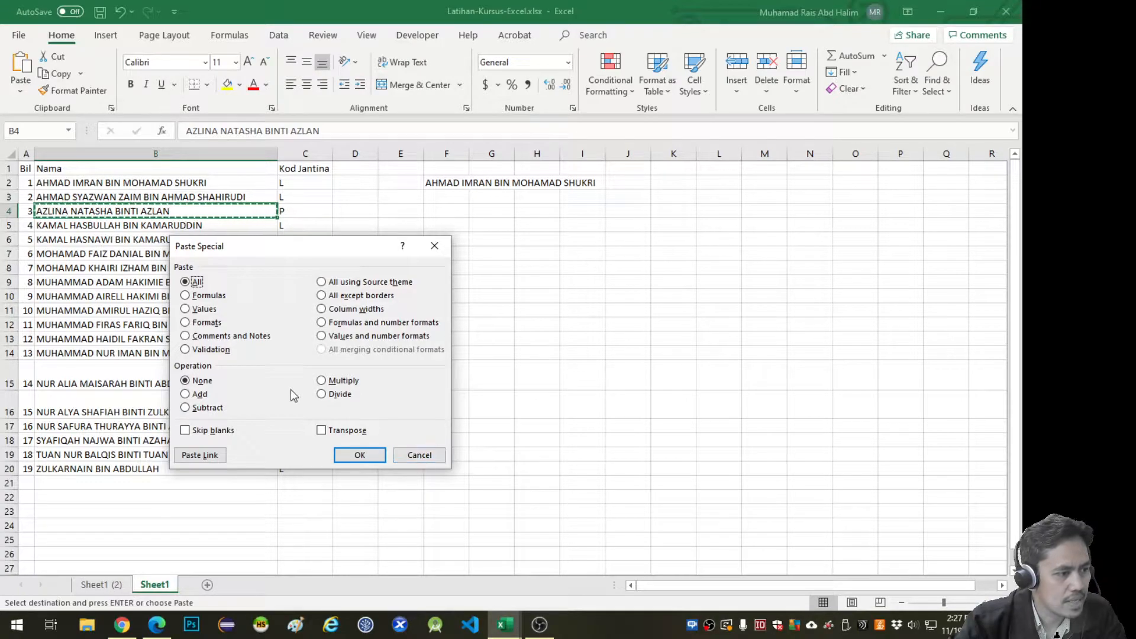
left_click(202, 310)
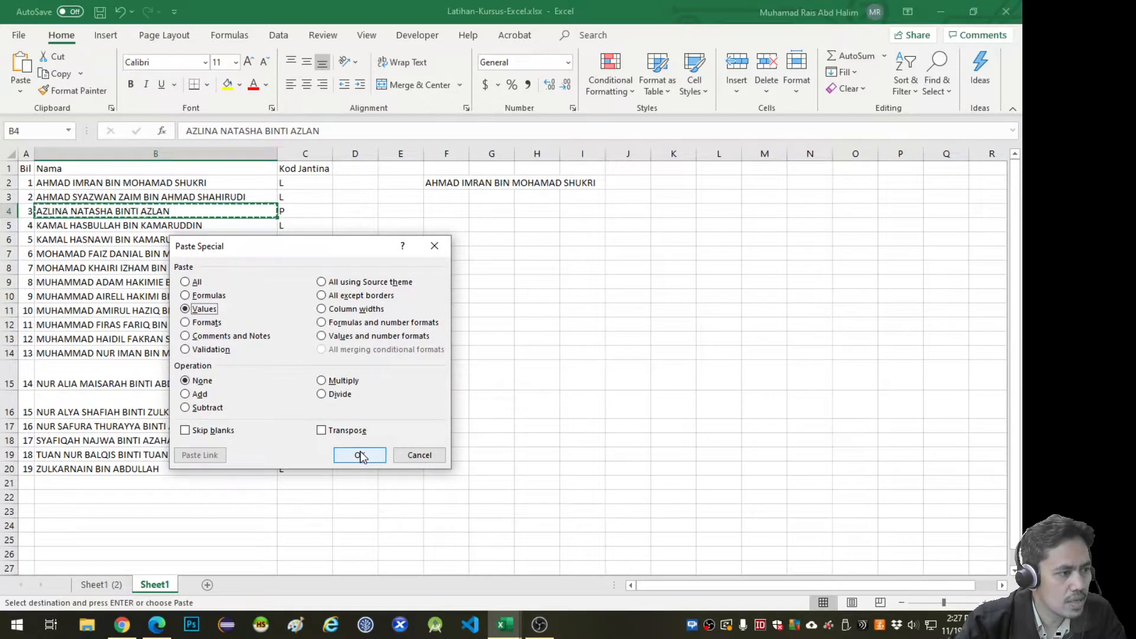
left_click(420, 455)
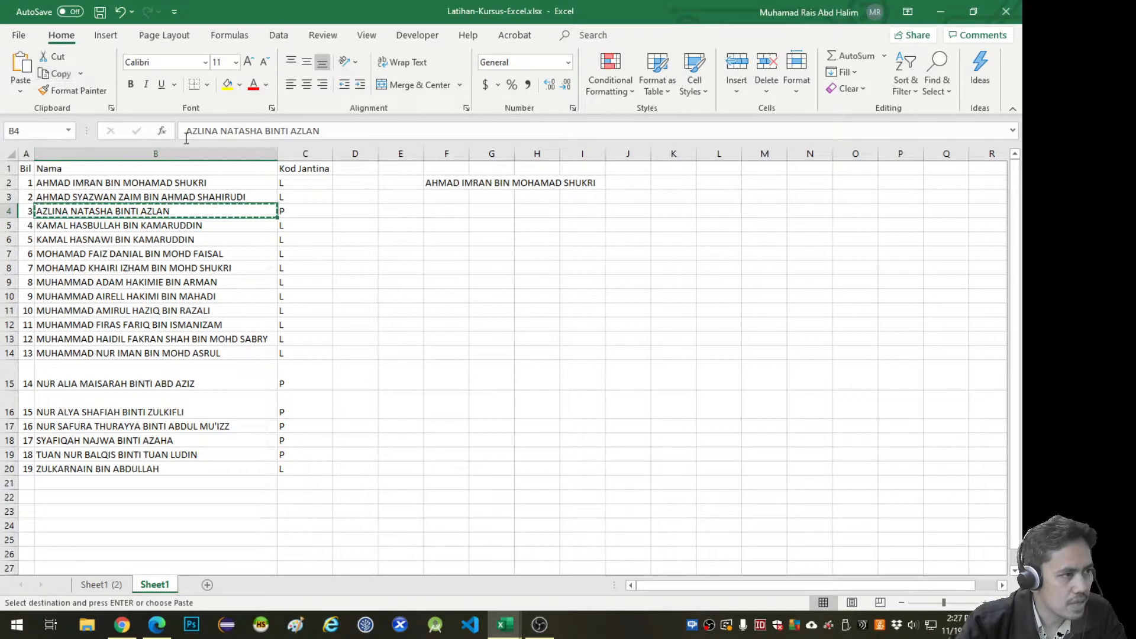
Paste the name copied from B4 into cell F5 as values only using Paste Special.
left_click(448, 228)
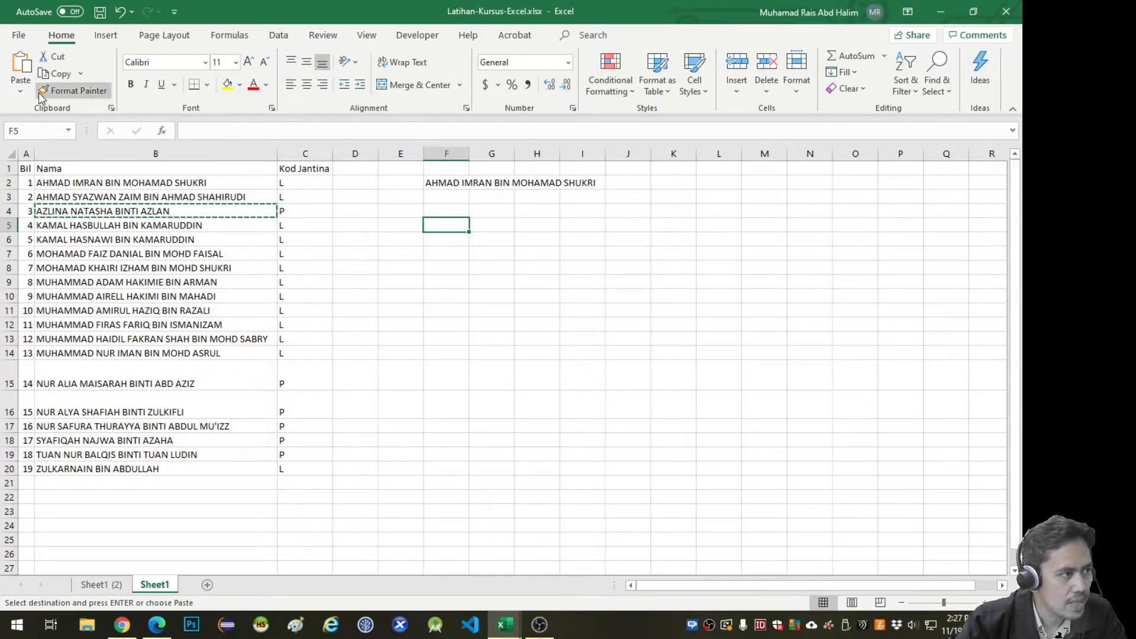
left_click(20, 91)
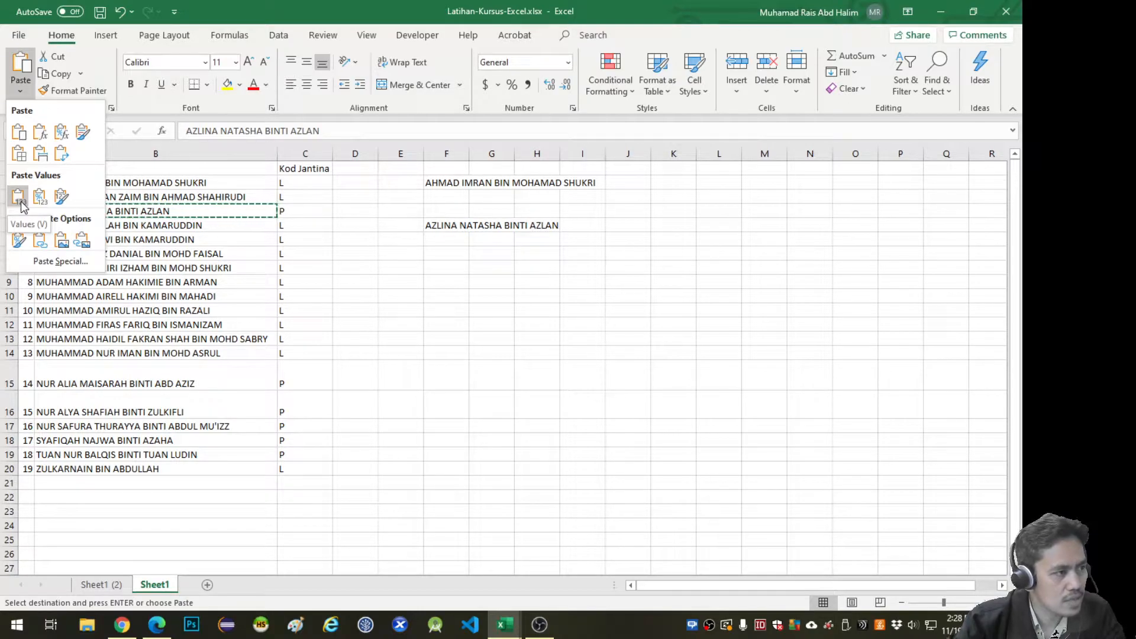
left_click(60, 263)
left_click(204, 309)
left_click(357, 455)
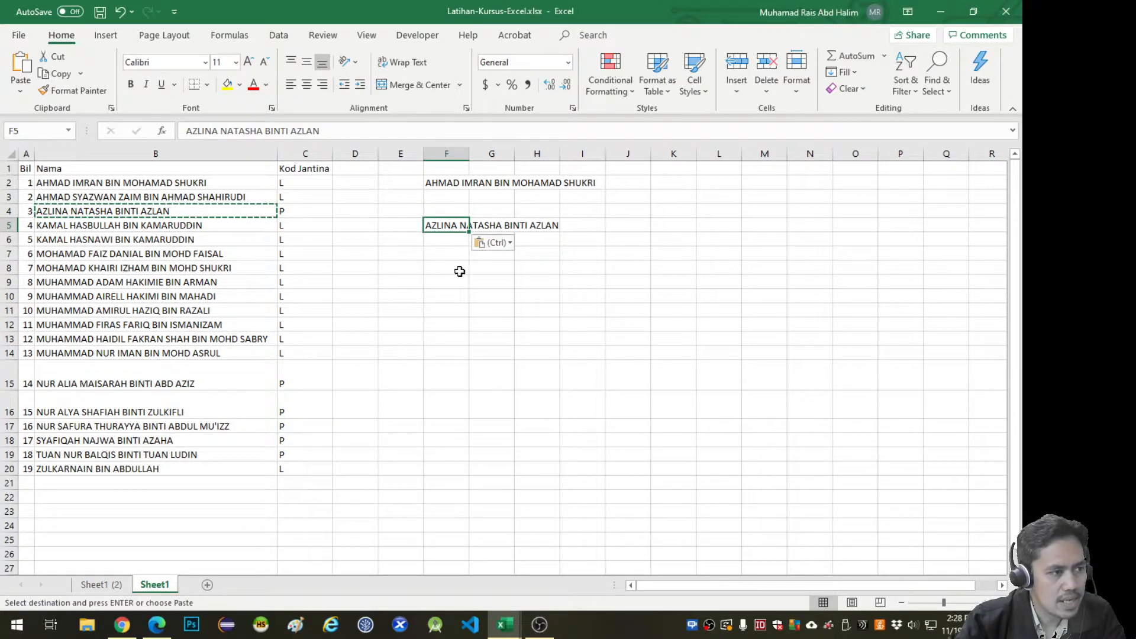
key("Escape")
Clear the pasted names from cells F2 to F5.
left_click(442, 281)
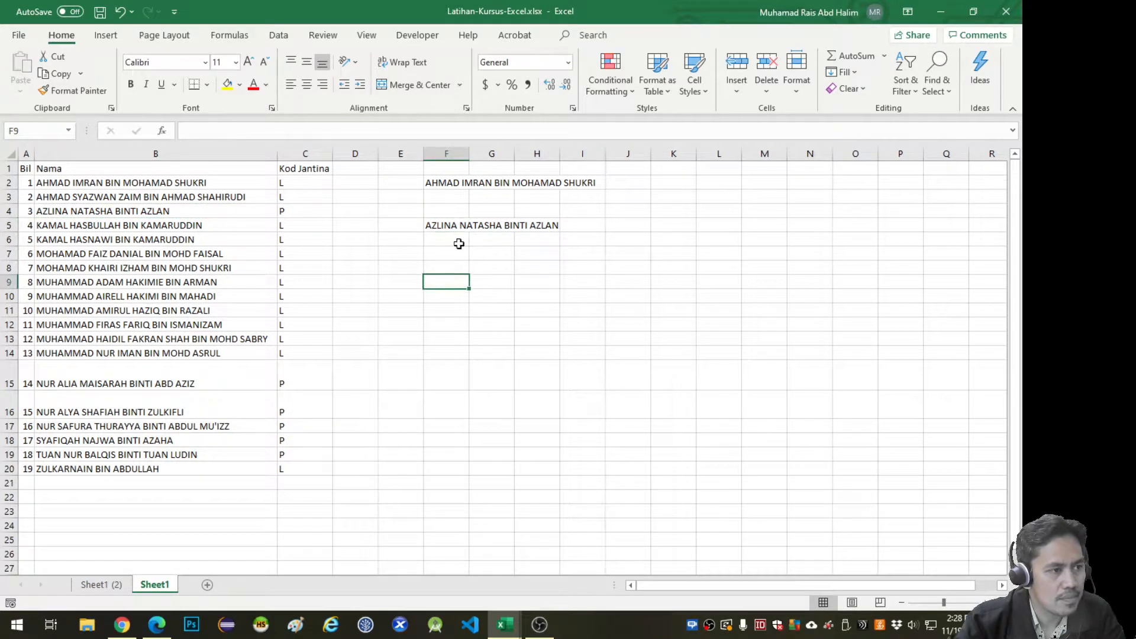
left_click_drag(447, 178, 449, 236)
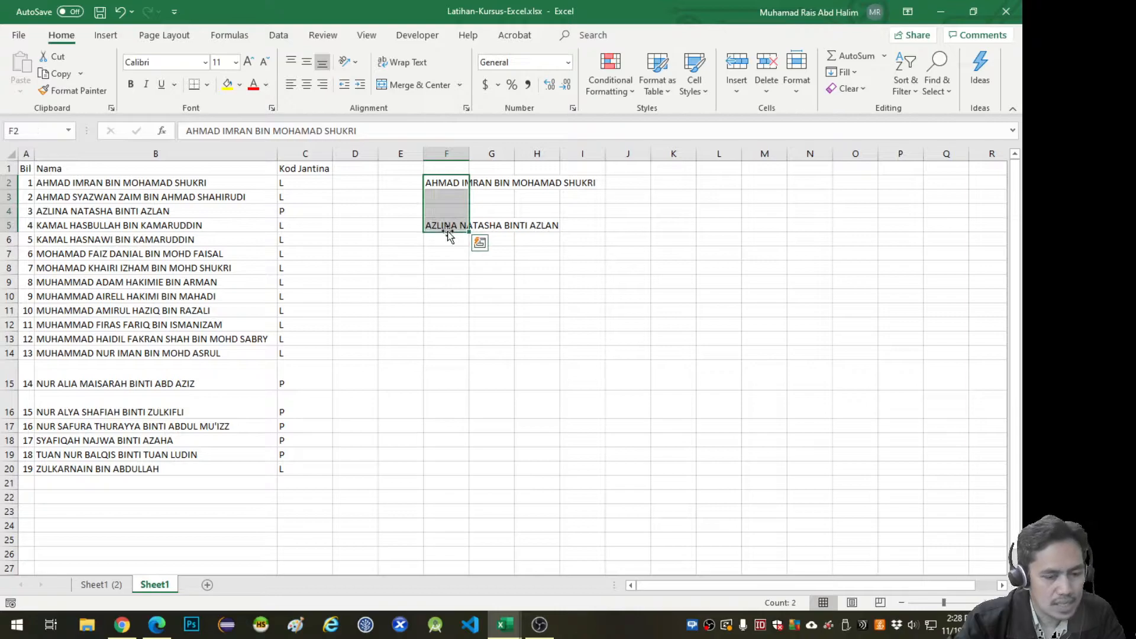
key("Delete")
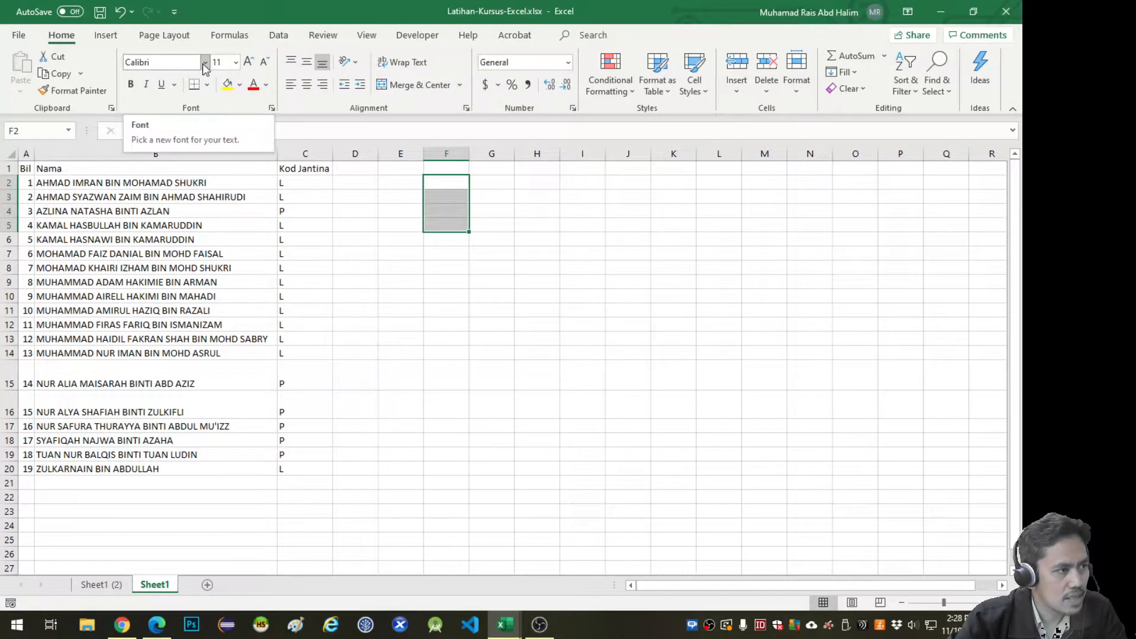
Make the header row in cells A1 to C1 bold.
left_click_drag(26, 170, 284, 169)
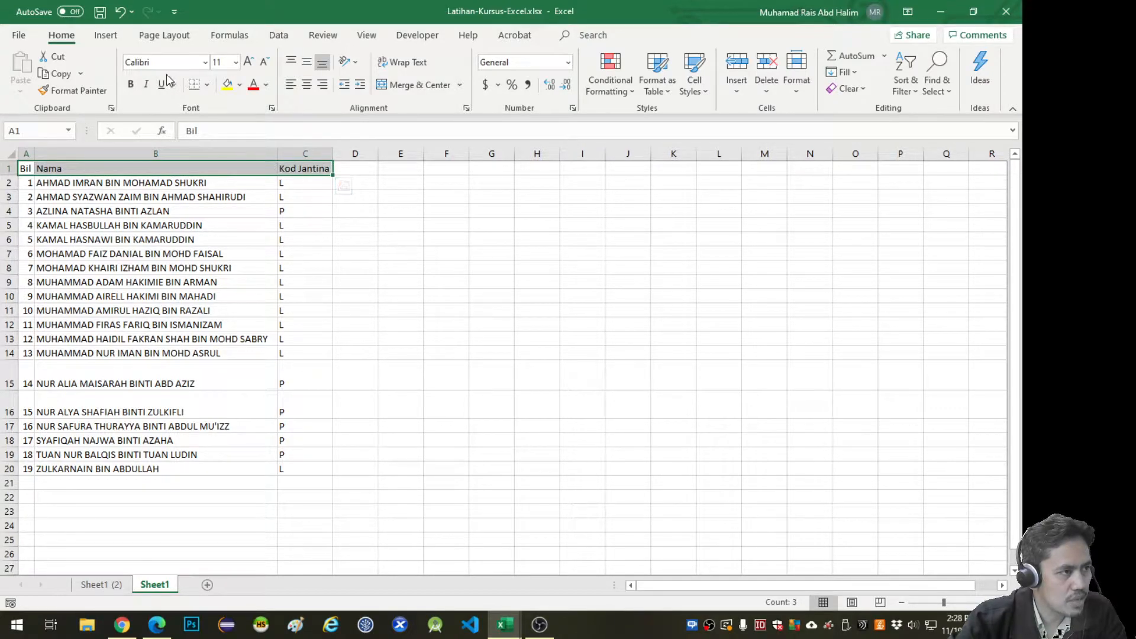
left_click(131, 84)
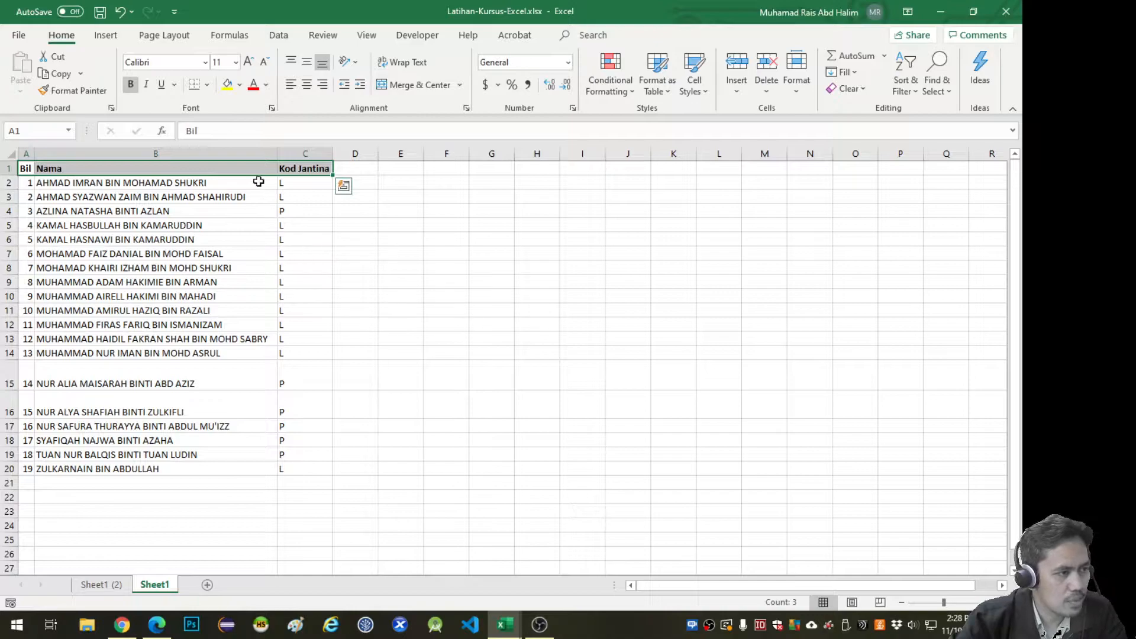
Apply a right border to the whole list in cells A1 to C20.
left_click_drag(28, 170, 286, 465)
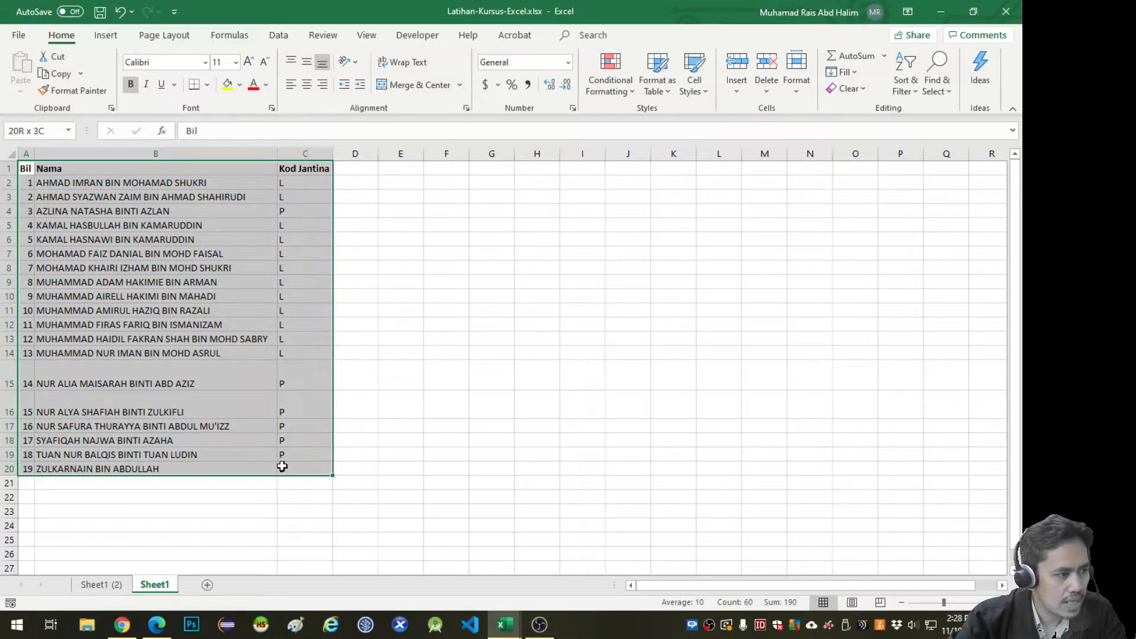
left_click(207, 85)
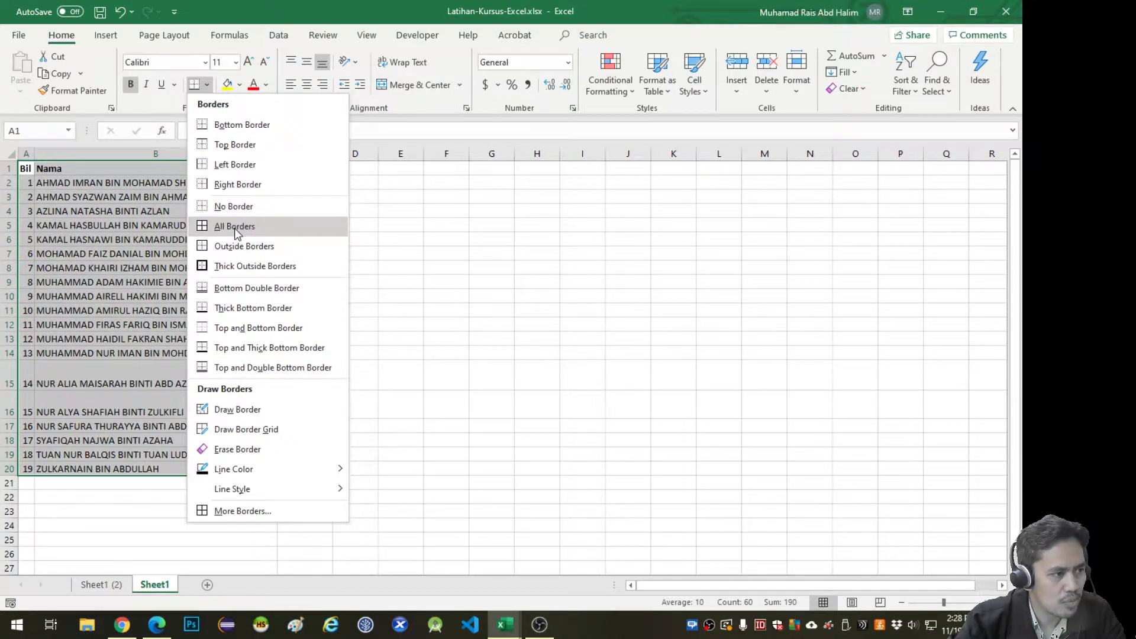
left_click(236, 185)
left_click(358, 227)
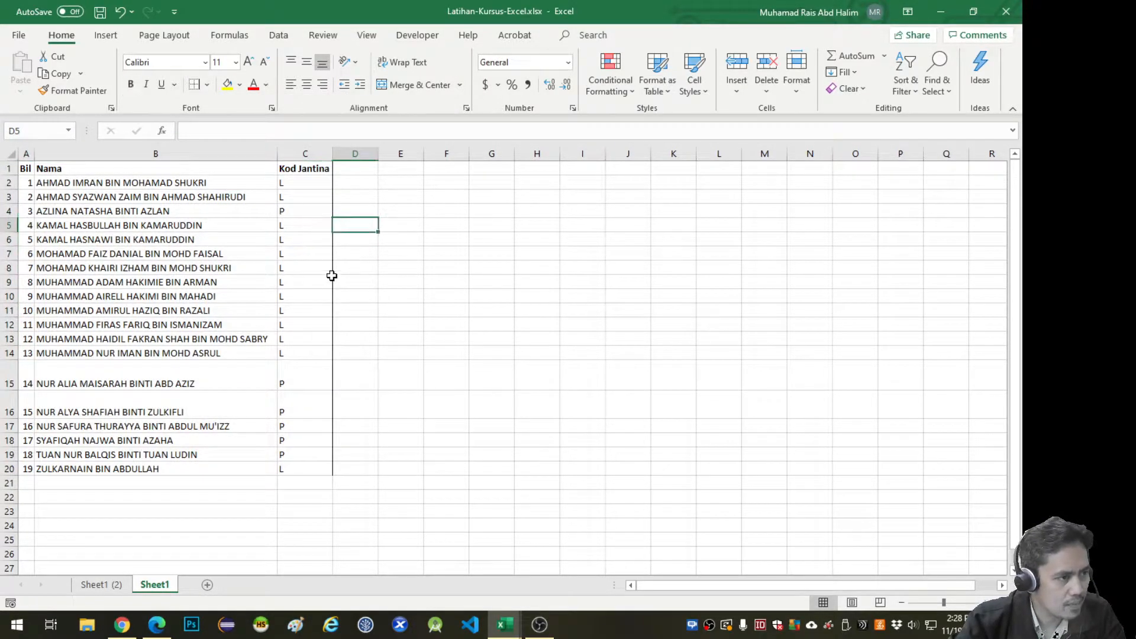
Apply all borders to the whole list in cells A1 to C20.
left_click_drag(300, 464, 37, 175)
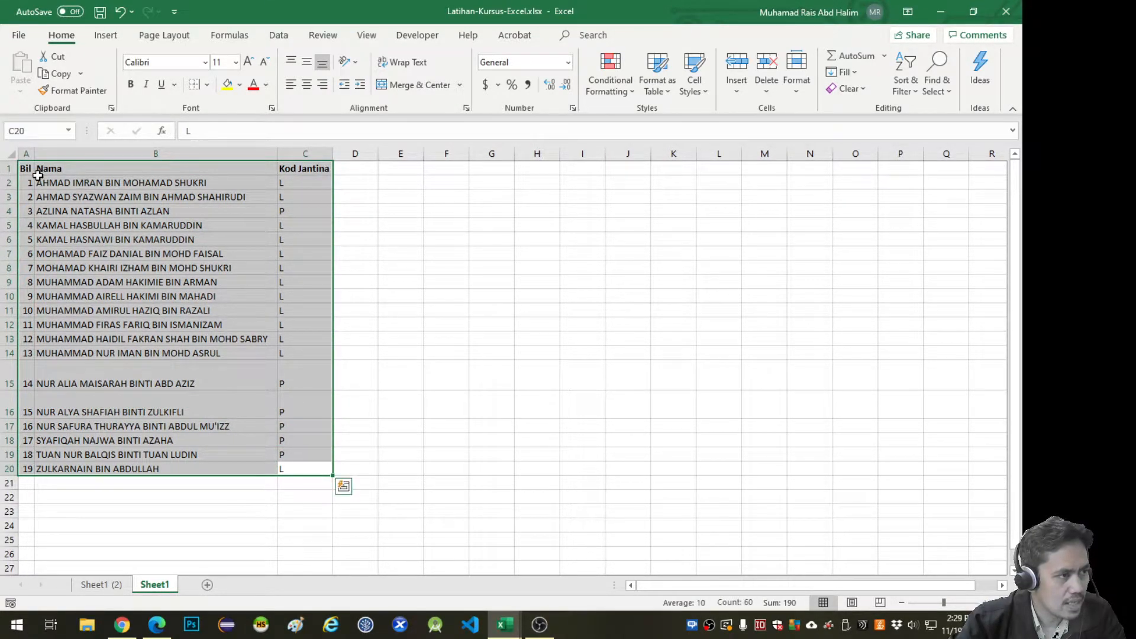
left_click(207, 84)
left_click(223, 224)
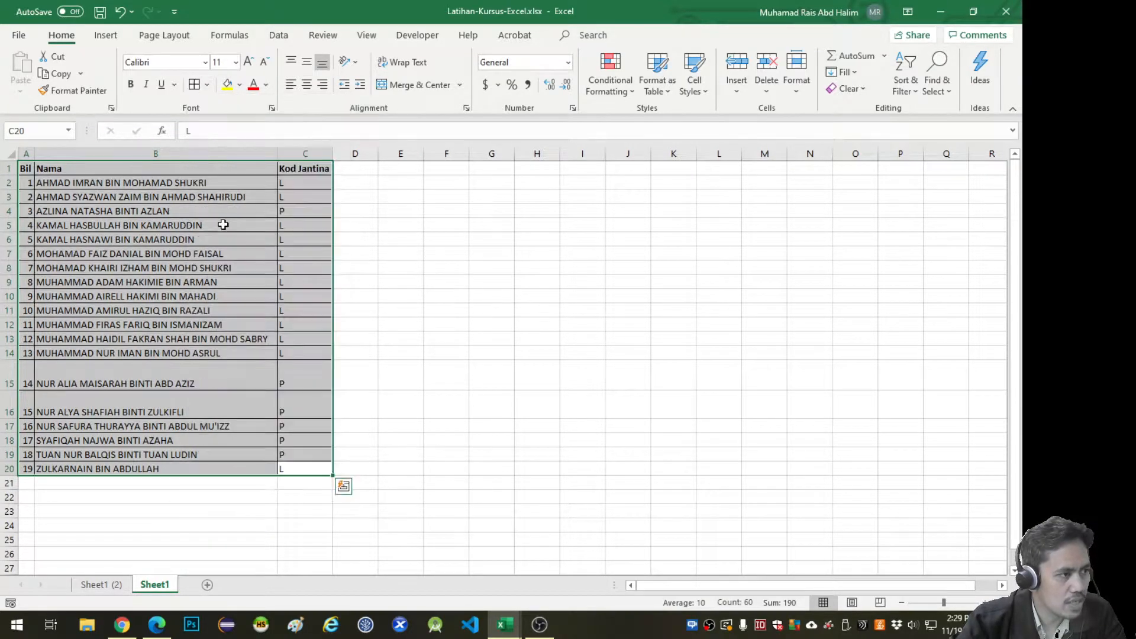
left_click(392, 263)
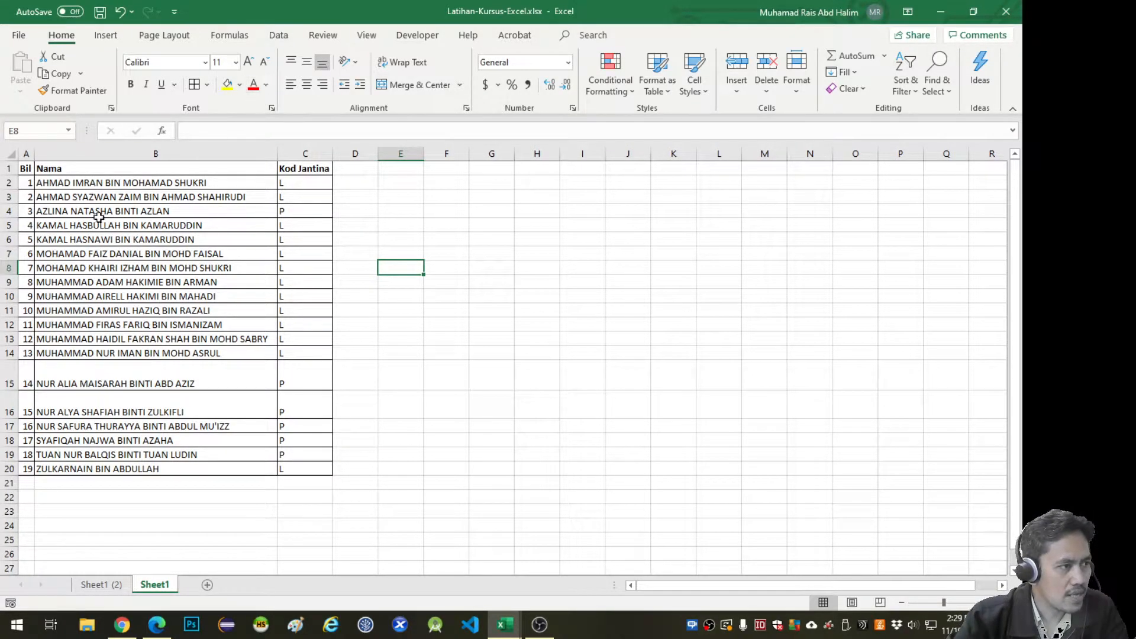
Change the font color of the third record in cells A4 to C4 to a dark blue theme color.
left_click_drag(41, 211, 305, 211)
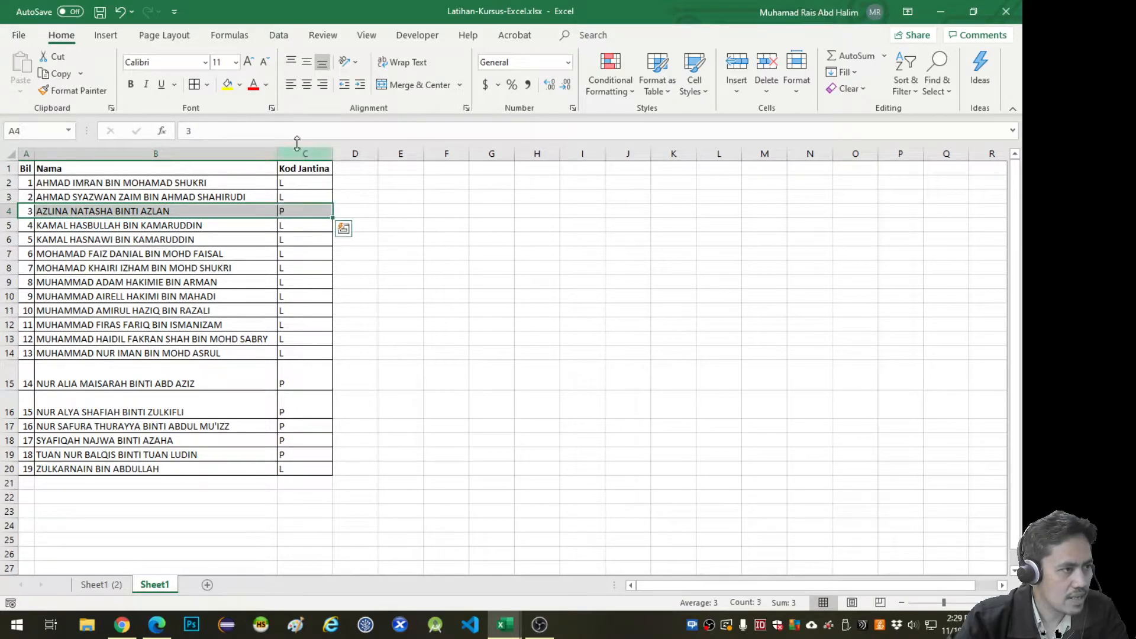
left_click(267, 86)
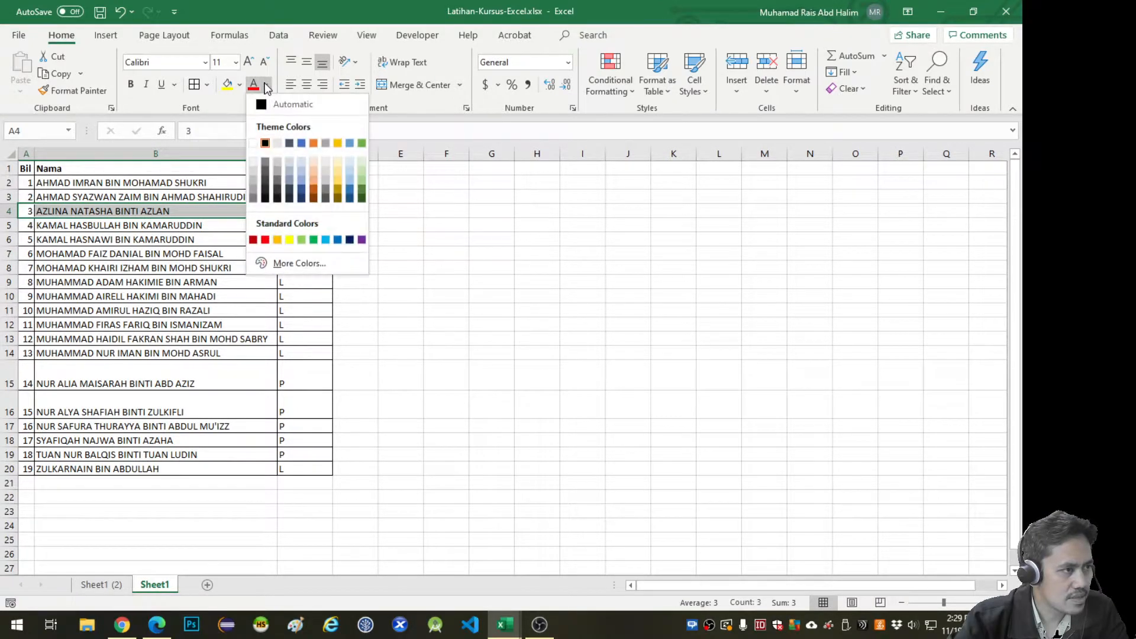
left_click(302, 190)
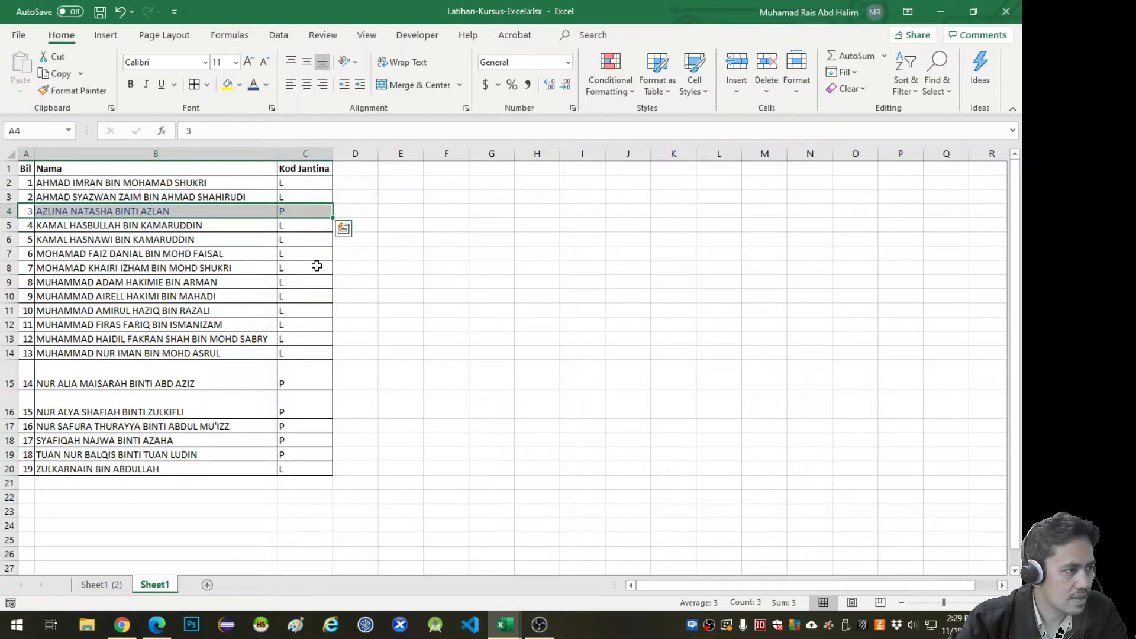
Fill the sixth record in cells A7 to C7 with a light gold theme color.
left_click(383, 295)
left_click_drag(32, 255, 294, 253)
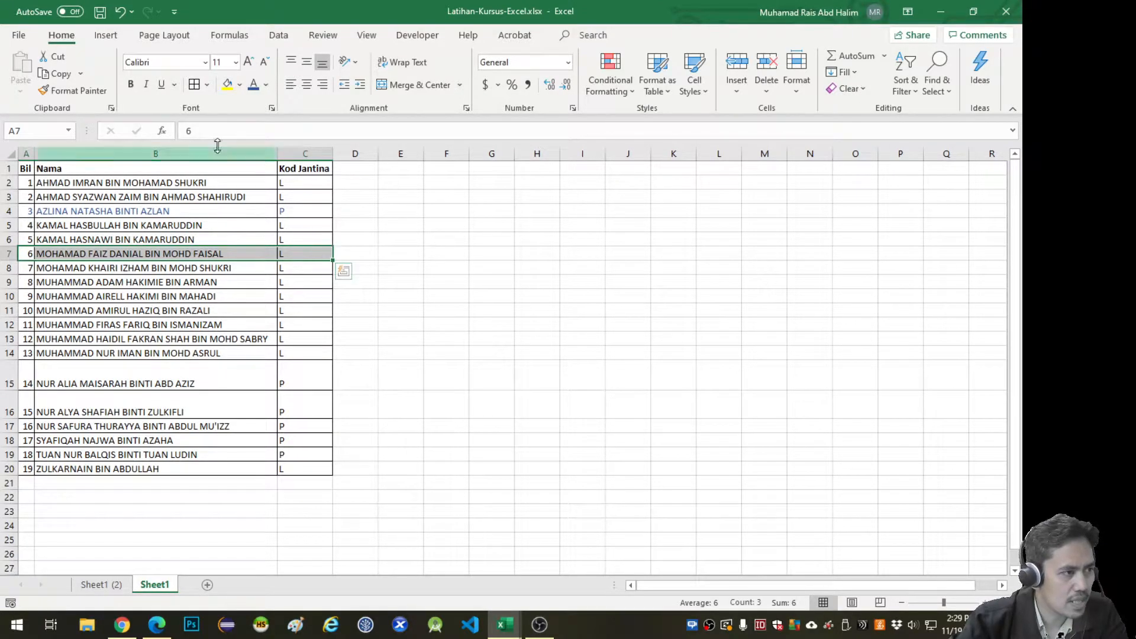
left_click(239, 85)
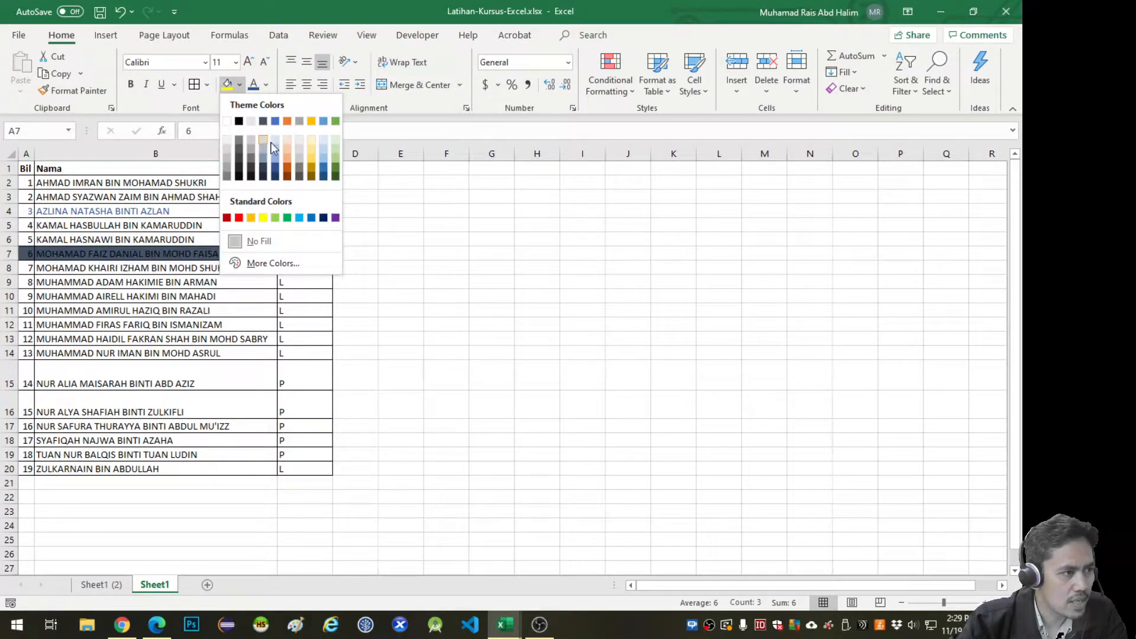
left_click(312, 160)
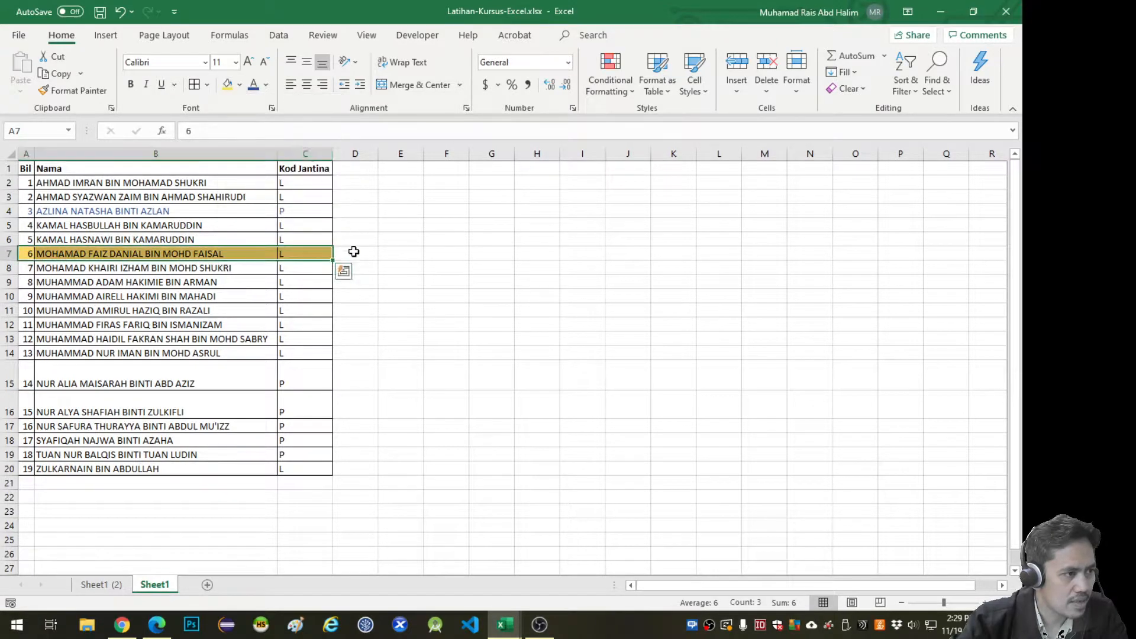
left_click(393, 296)
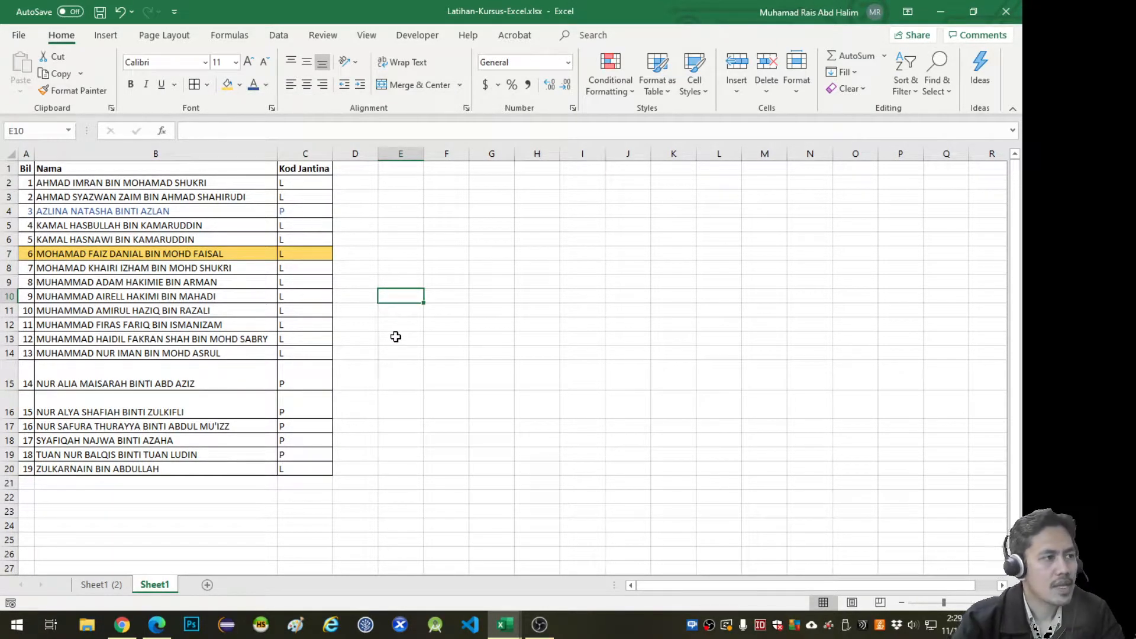
Make the text of the gold-filled record in cells A7 to C7 italic.
left_click(246, 254)
left_click_drag(296, 253, 26, 253)
left_click(151, 89)
Underline the text of the eighth record in cells A9 to C9.
left_click_drag(30, 281, 281, 282)
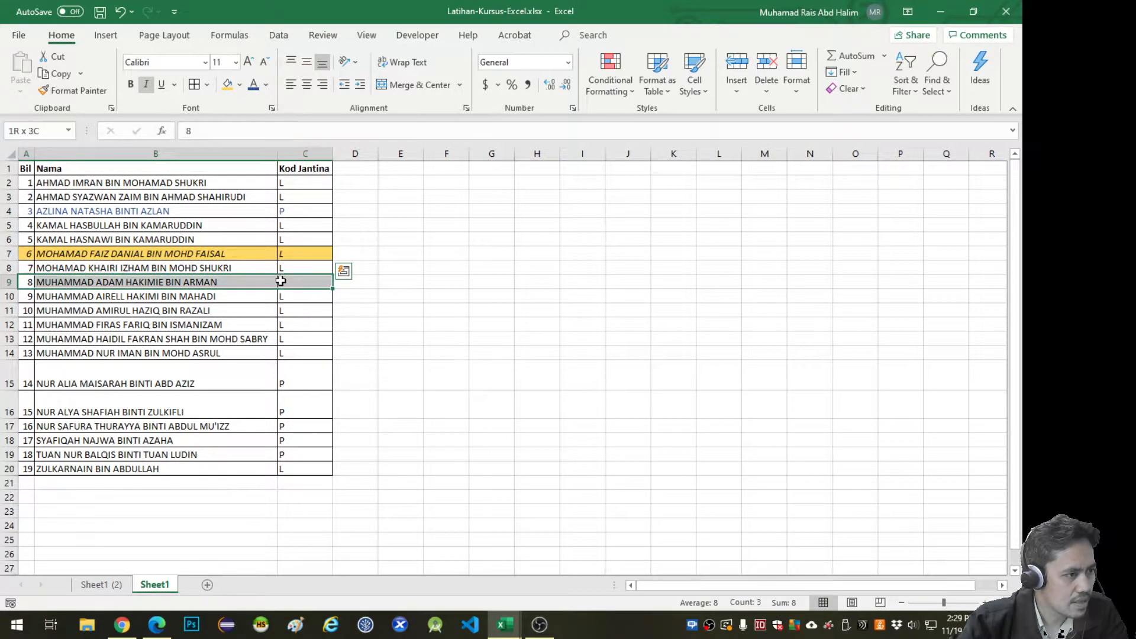
left_click(161, 84)
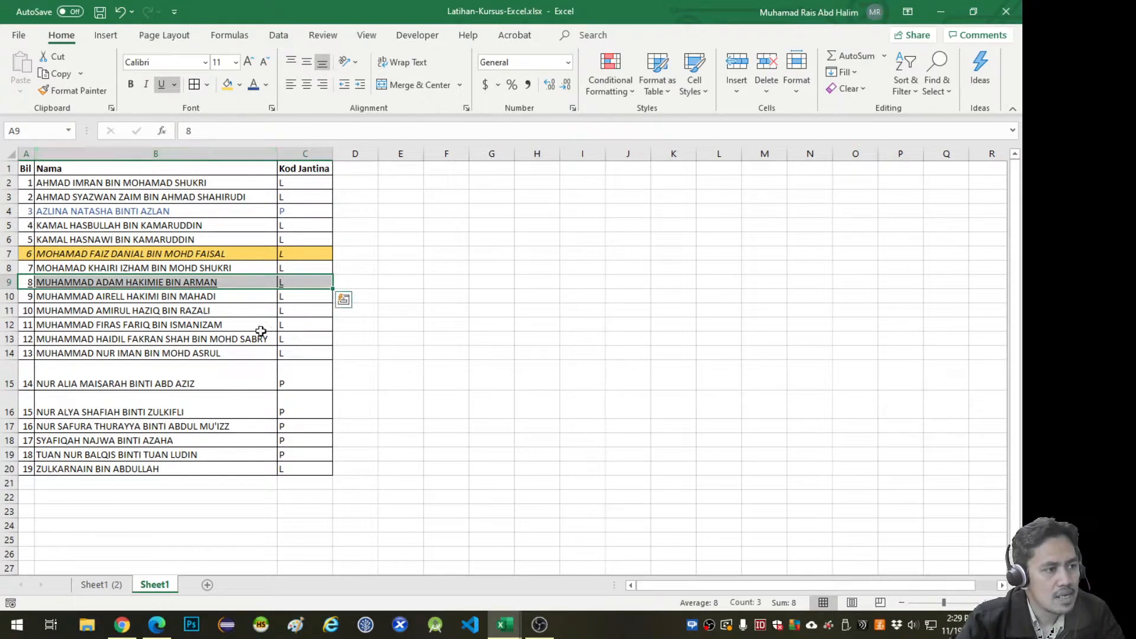
left_click(178, 352)
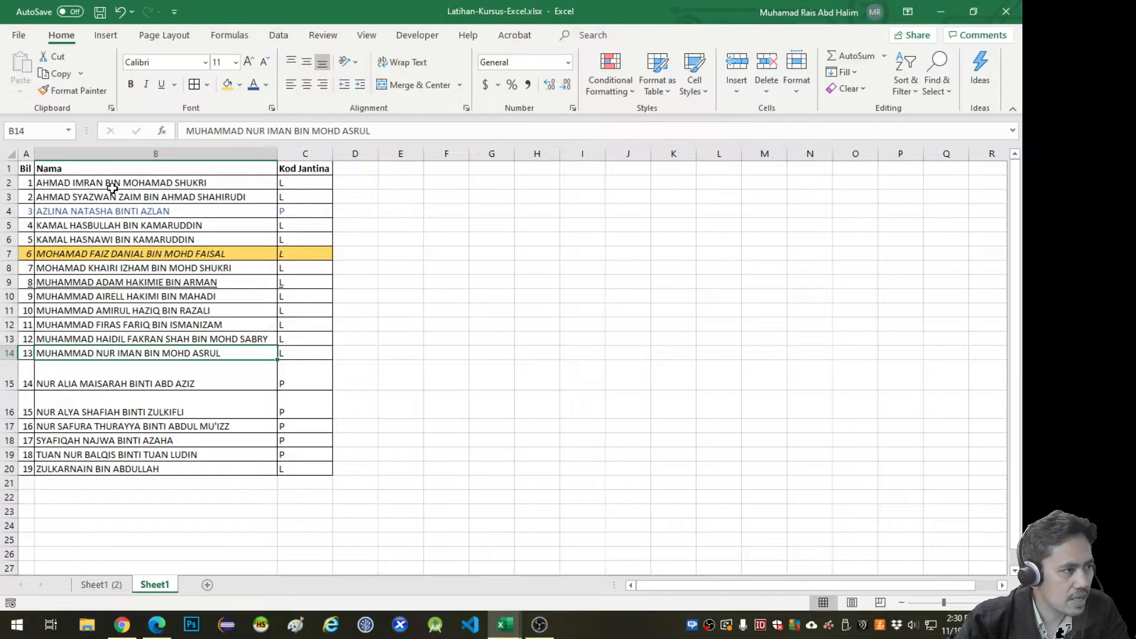
Change the font of the header row in cells A1 to C1 to Aharoni.
left_click_drag(29, 171, 301, 170)
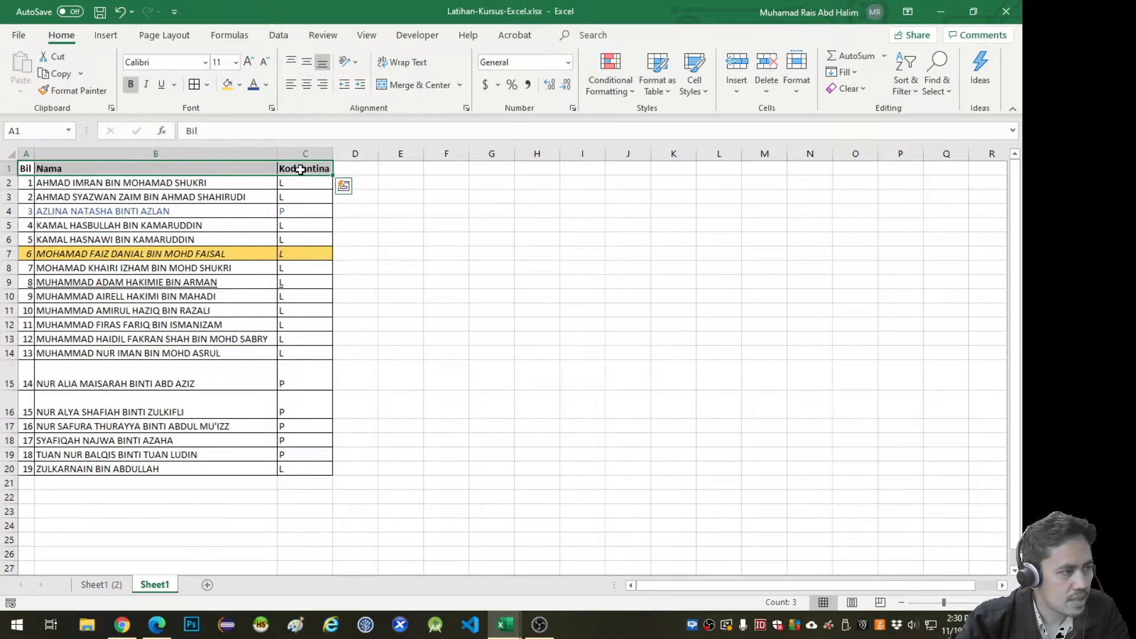
left_click(206, 62)
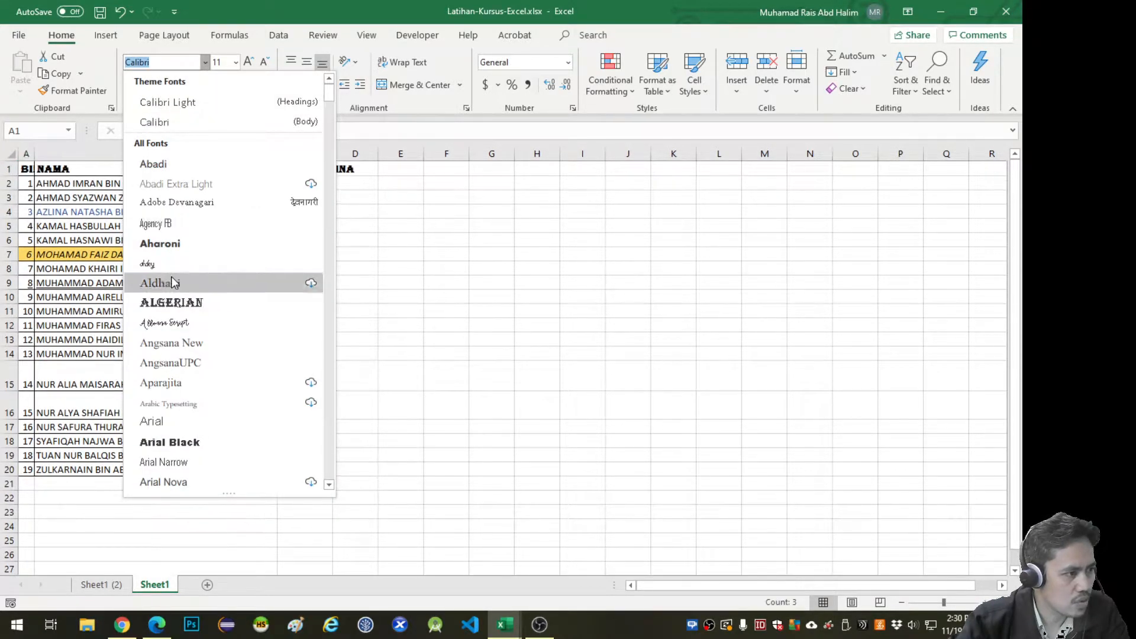
left_click(172, 243)
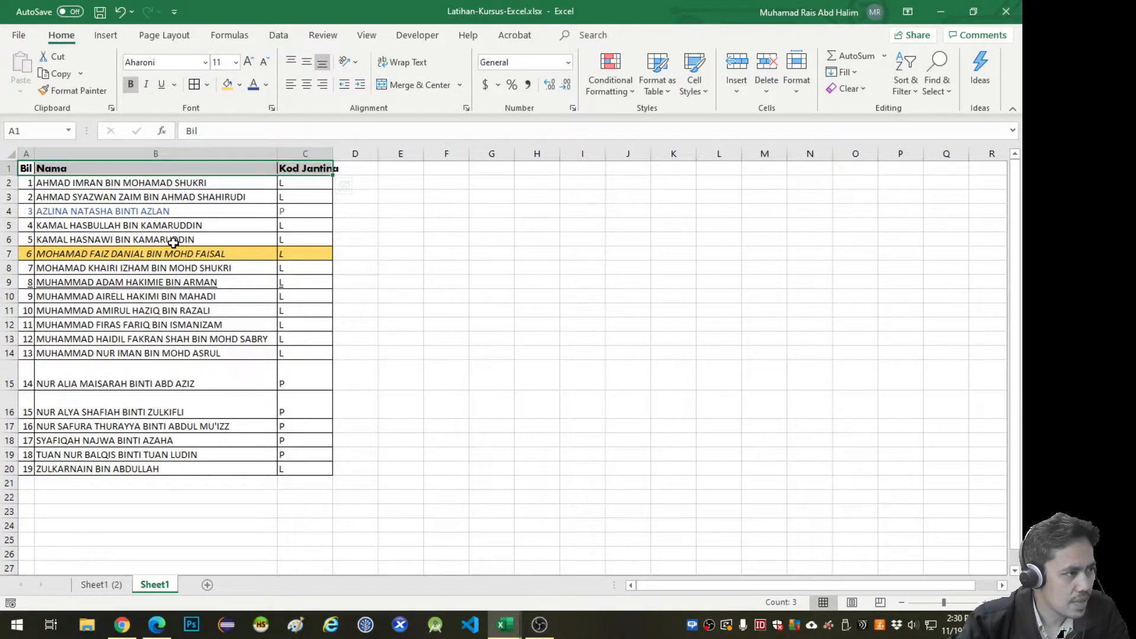
Set the header row's font size to 18 and decrease it in steps down to 11.
left_click(236, 62)
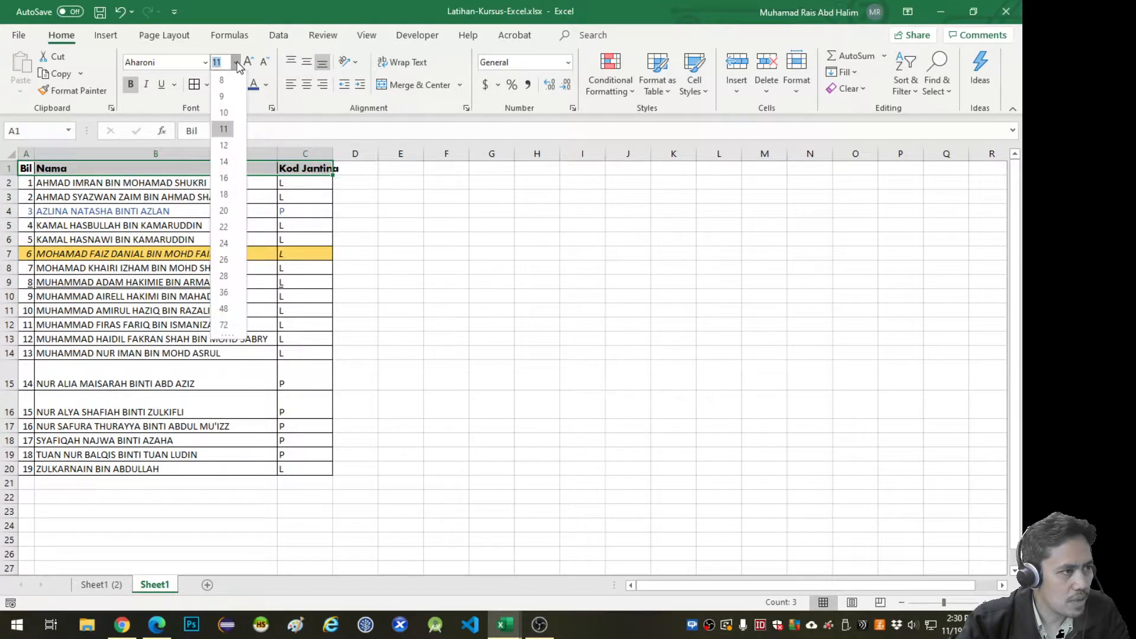
left_click(223, 196)
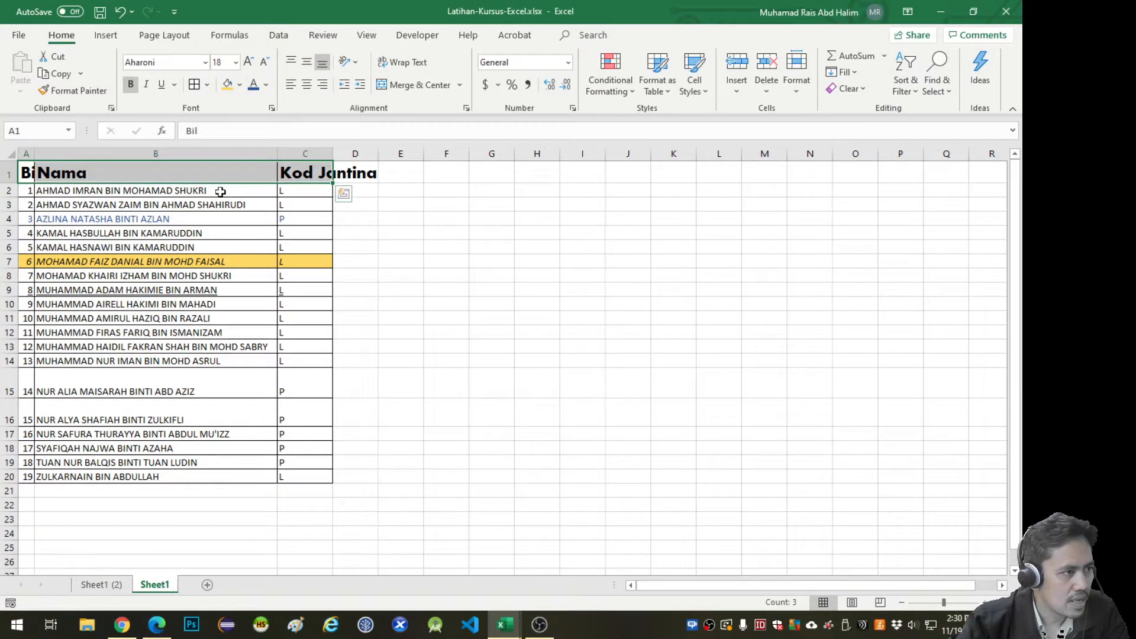
left_click(263, 65)
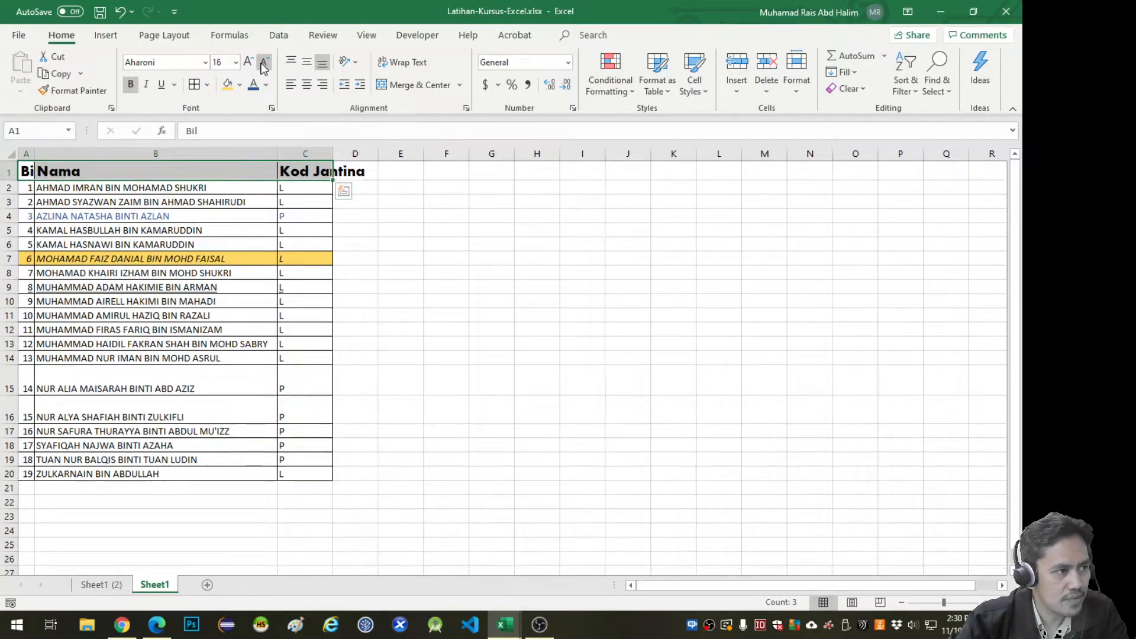
left_click(264, 65)
left_click(264, 66)
left_click(264, 66)
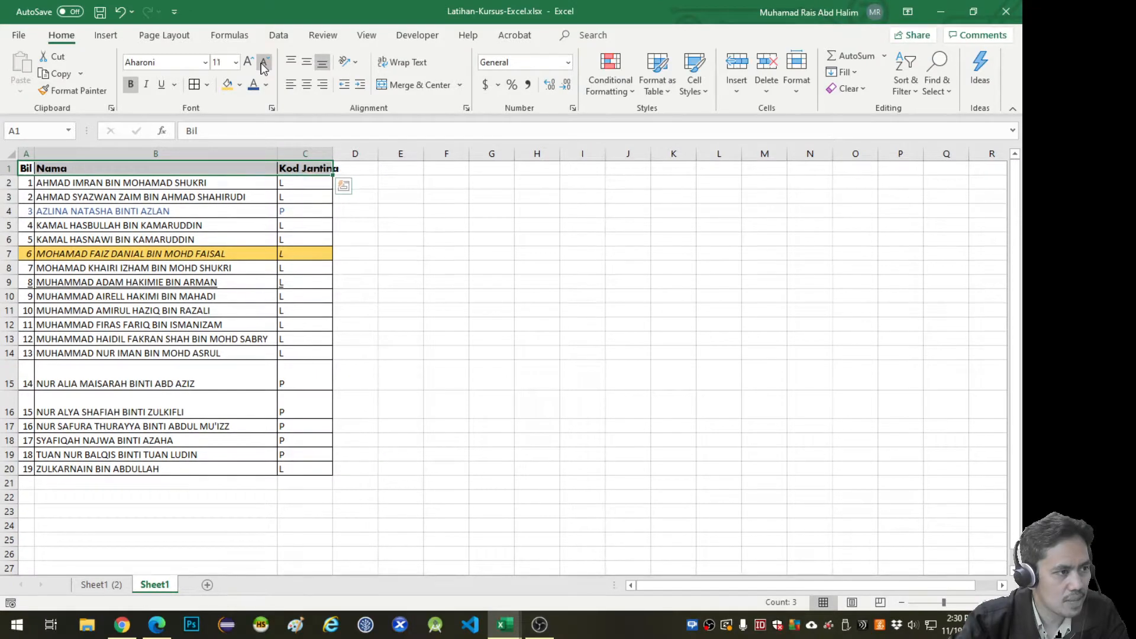
Increase the font size of the header row in steps up to 14.
left_click(248, 64)
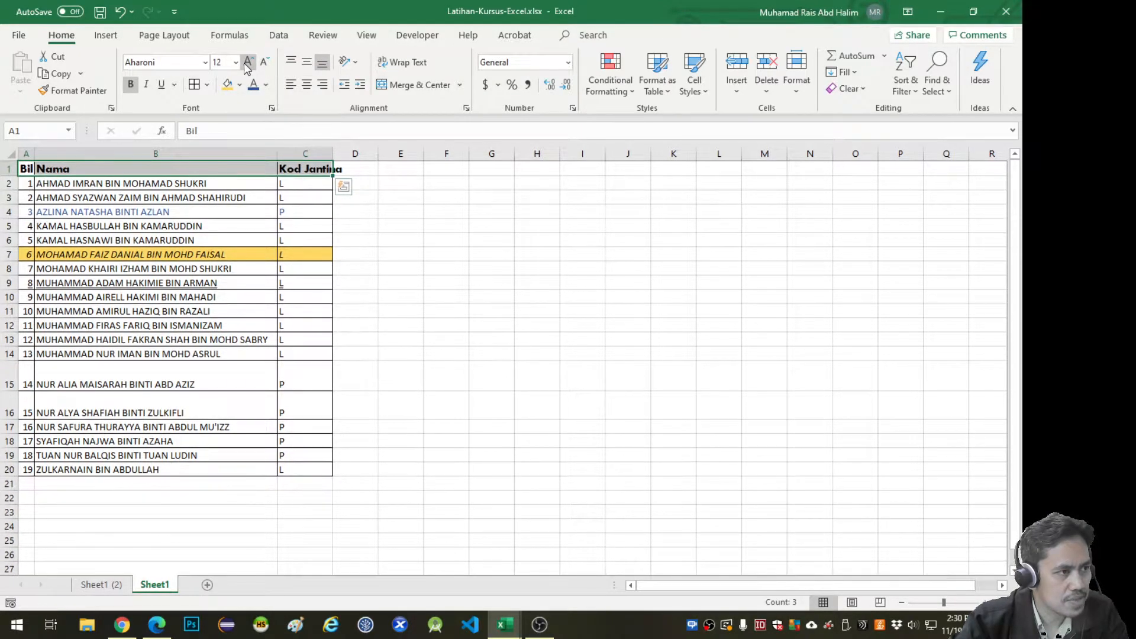
left_click(248, 63)
left_click(307, 226)
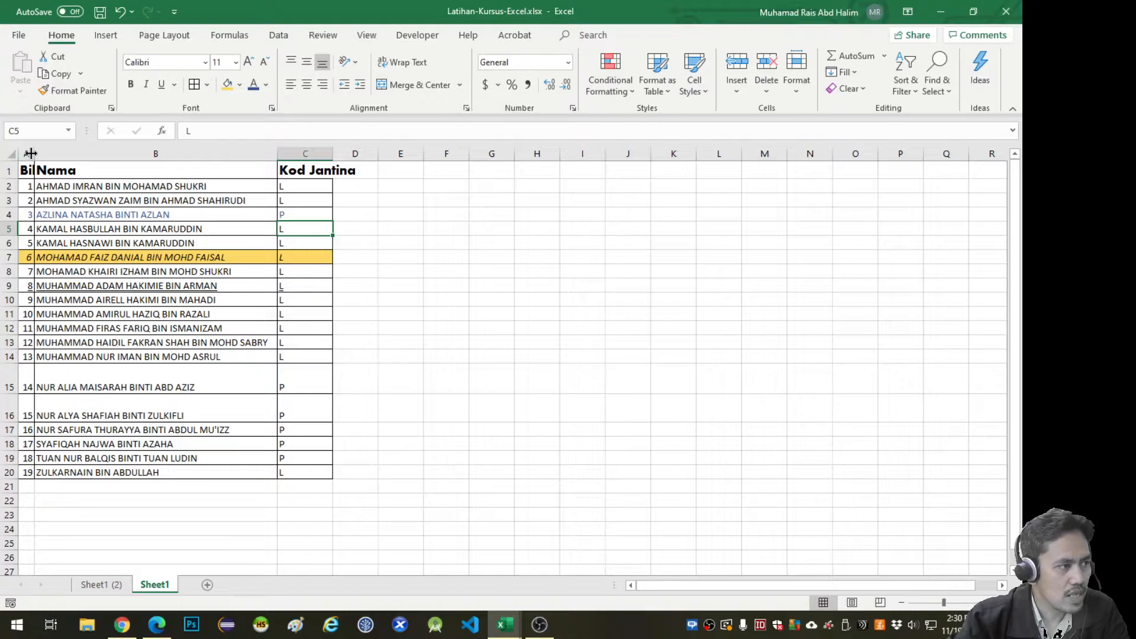
AutoFit the widths of columns A to C to their contents.
left_click_drag(26, 153, 327, 154)
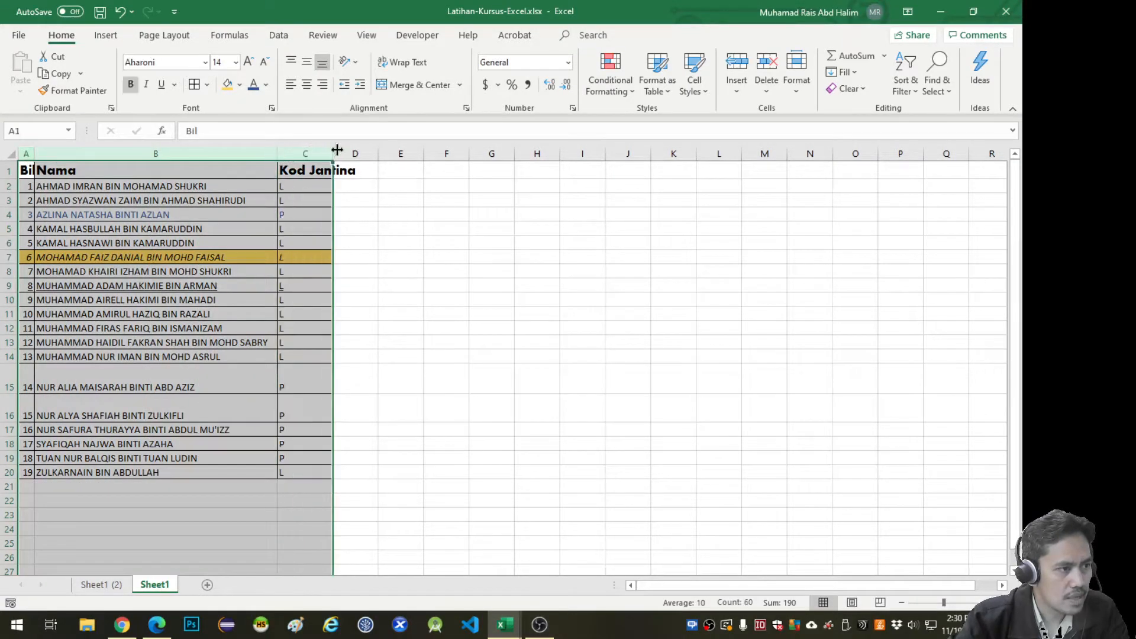
double_click(333, 152)
left_click(386, 215)
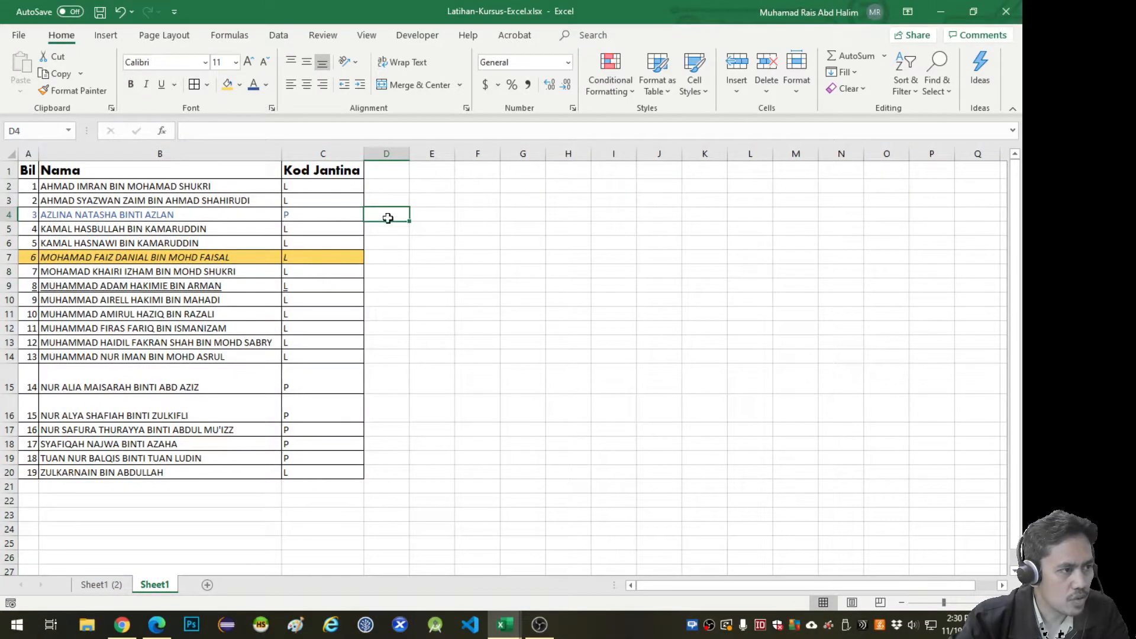
Copy the Kod Jantina header from cell C1 and paste it with its formatting into cell G5.
left_click(328, 171)
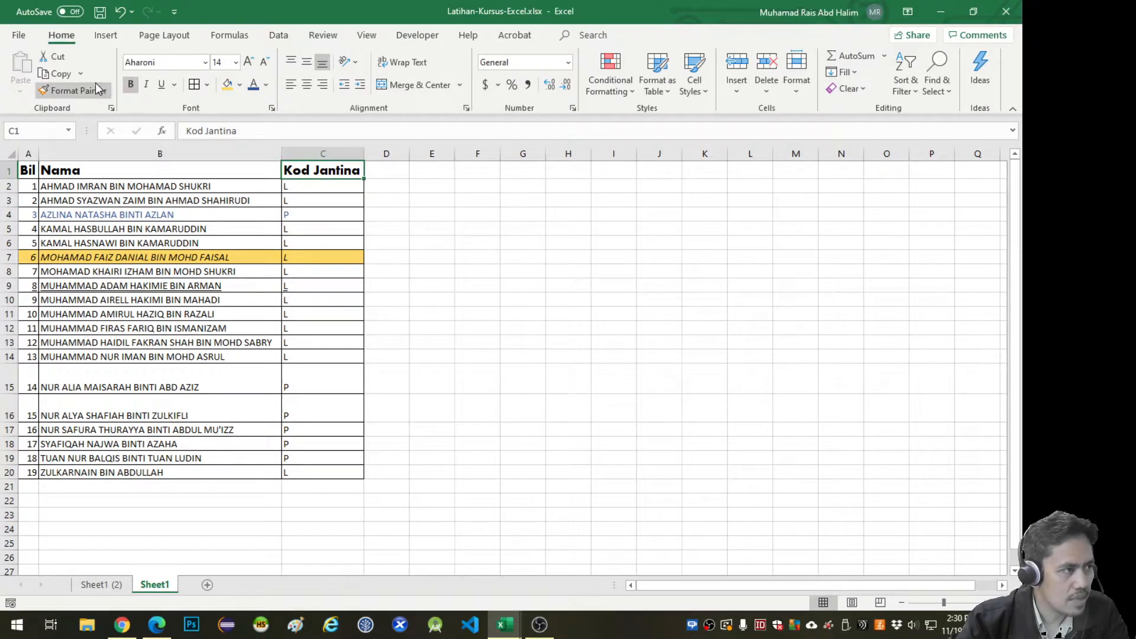
left_click(61, 74)
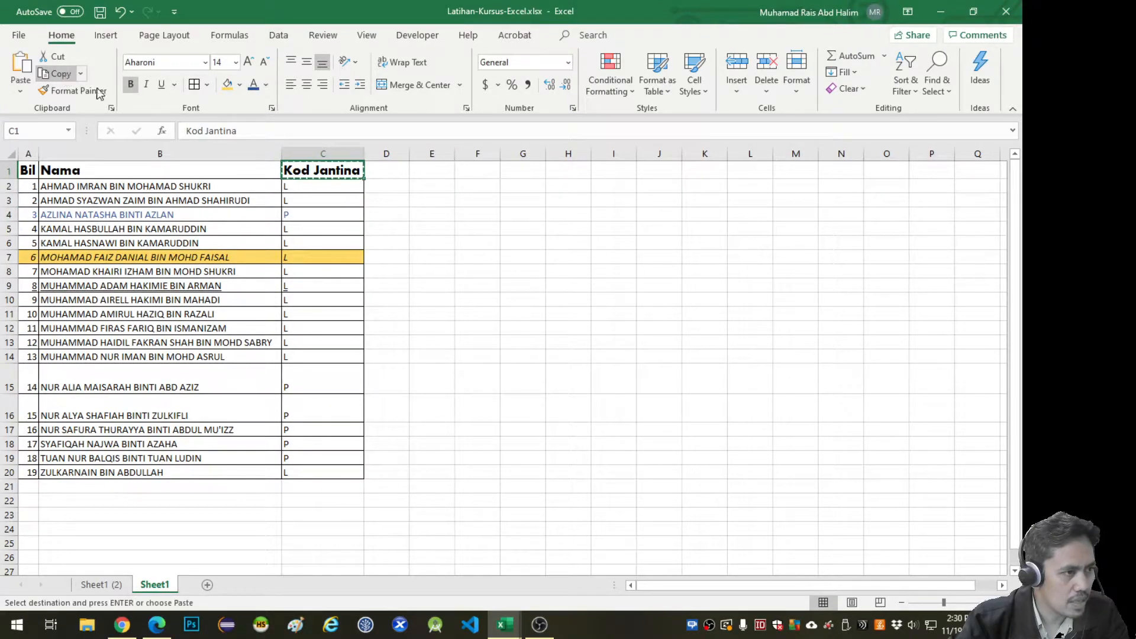
left_click(539, 229)
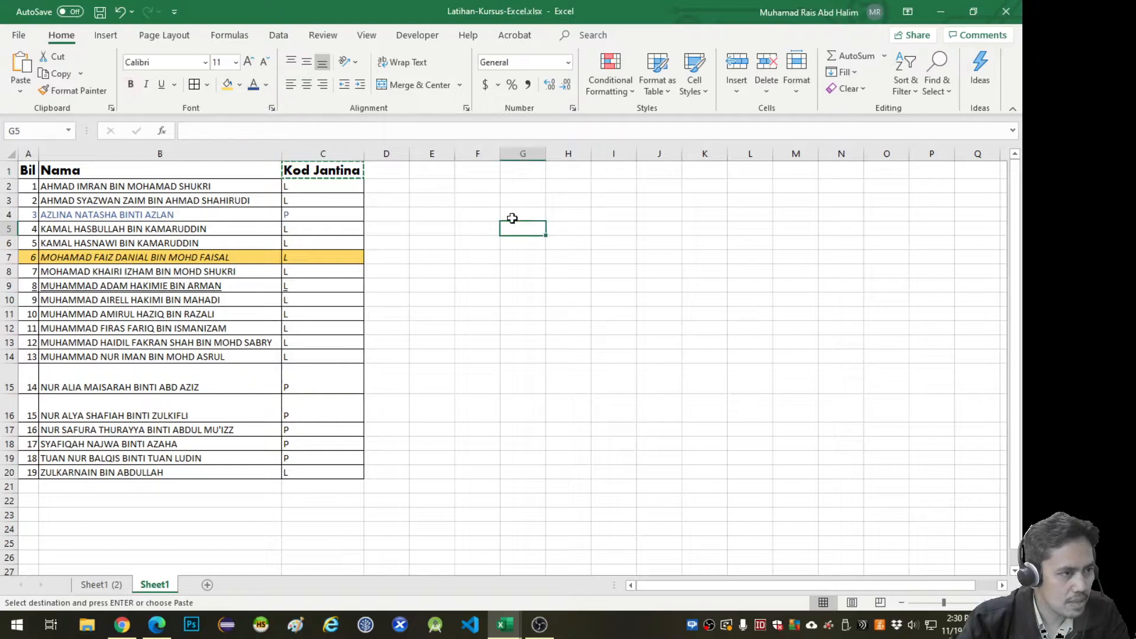
left_click(21, 70)
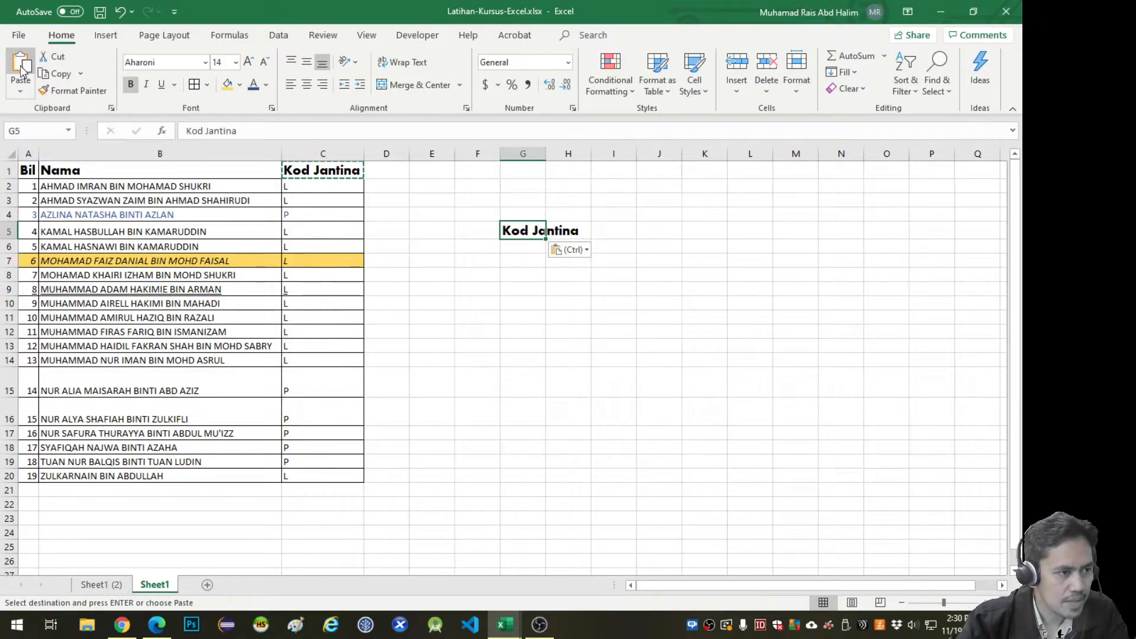
Widen column G so the pasted header fits in its cell, and end the copy mode.
left_click(535, 274)
left_click_drag(545, 154, 594, 154)
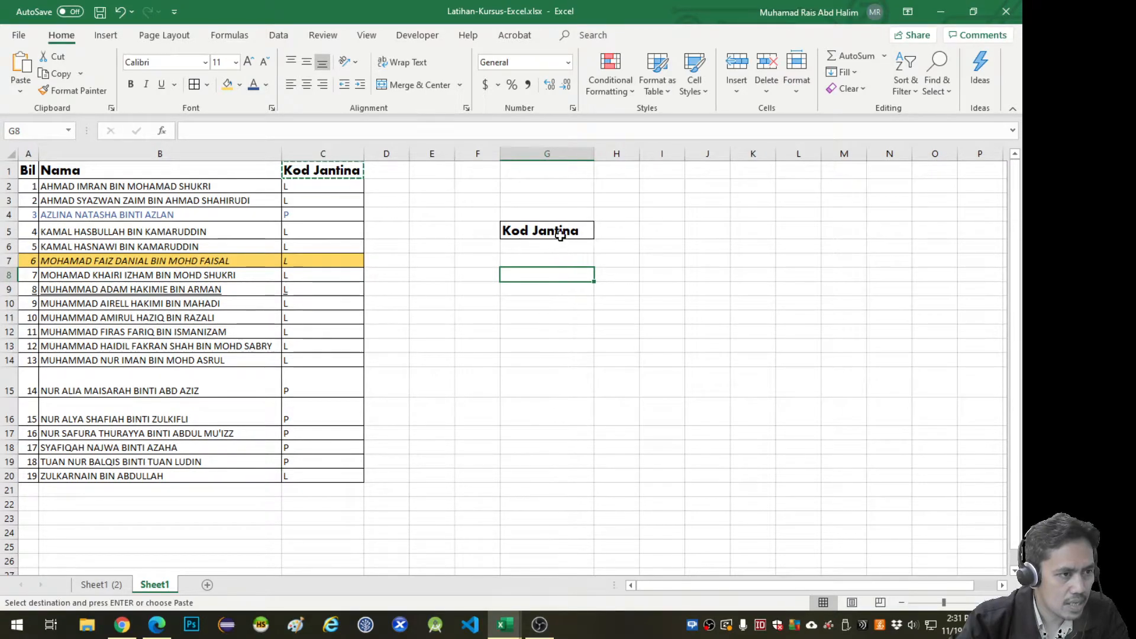
left_click(395, 205)
key("Escape")
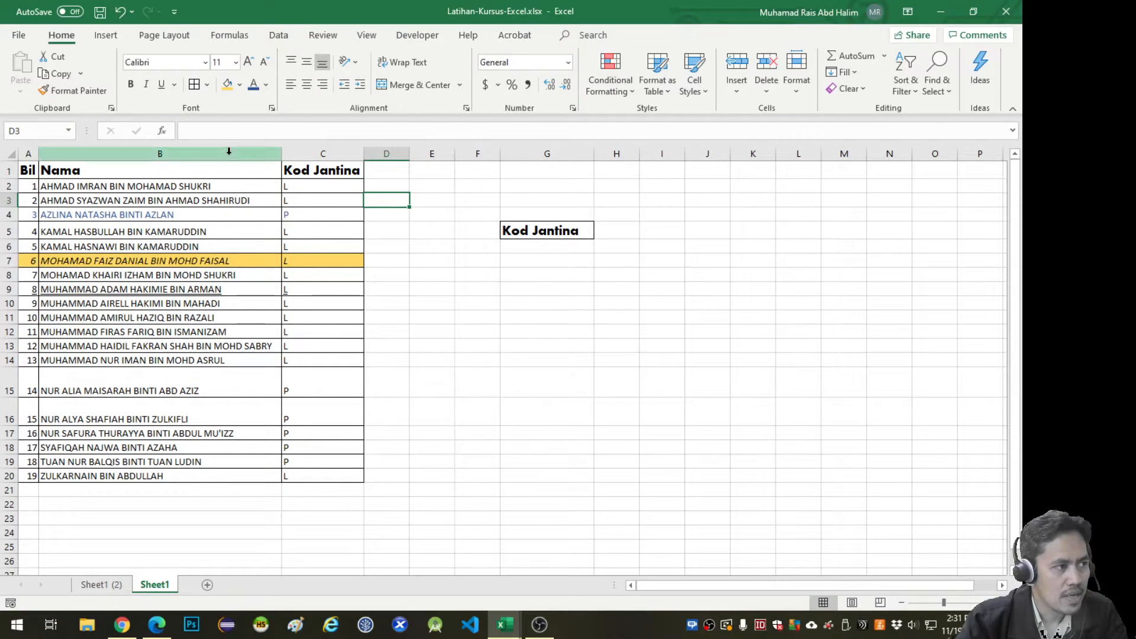
Copy the Kod Jantina header from cell C1 and paste only its value into cell G8 using Paste Special.
left_click(307, 171)
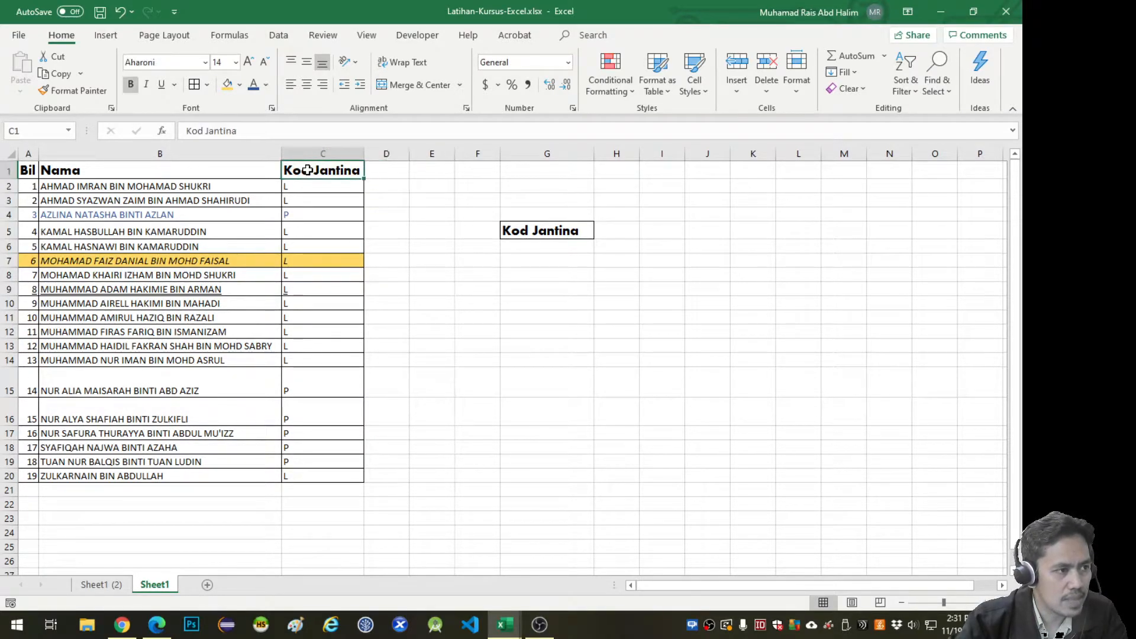
left_click(64, 75)
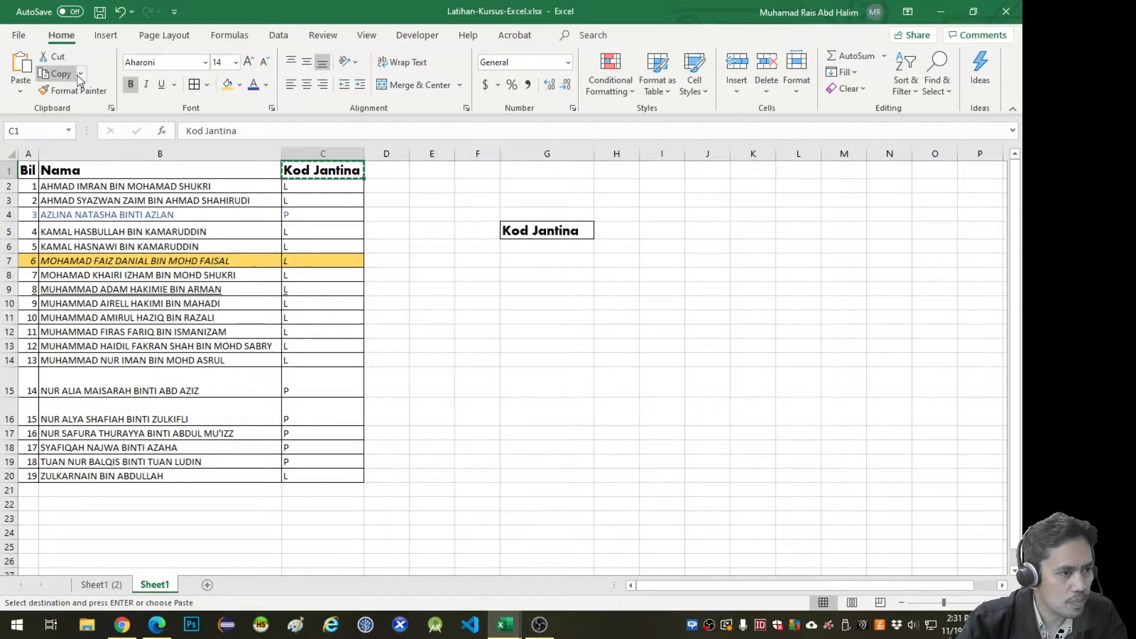
left_click(520, 278)
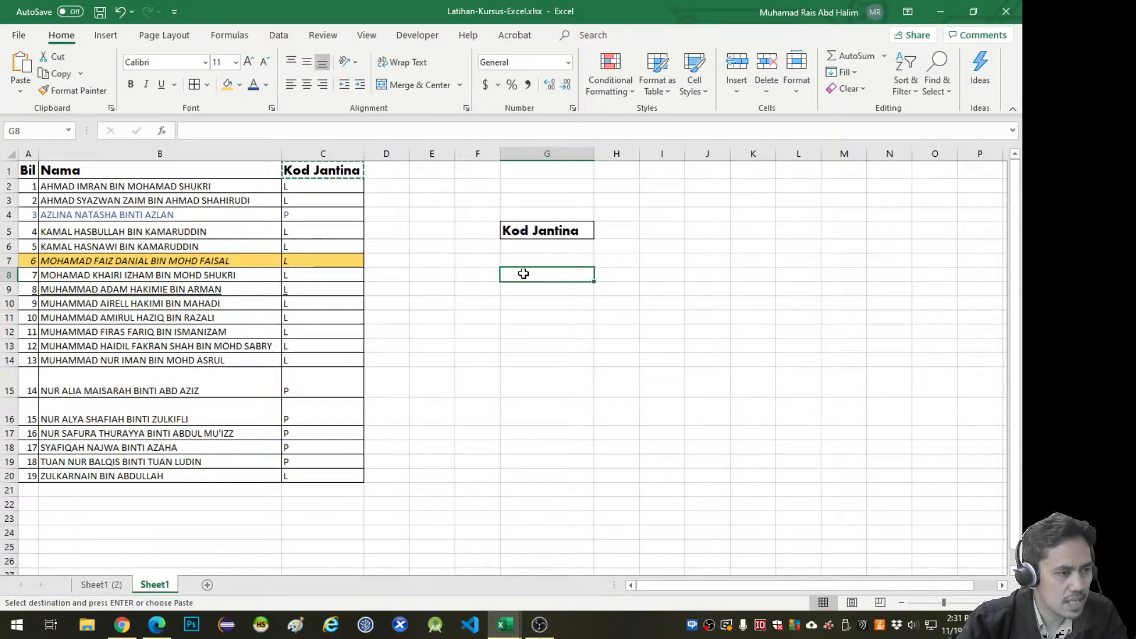
left_click(21, 95)
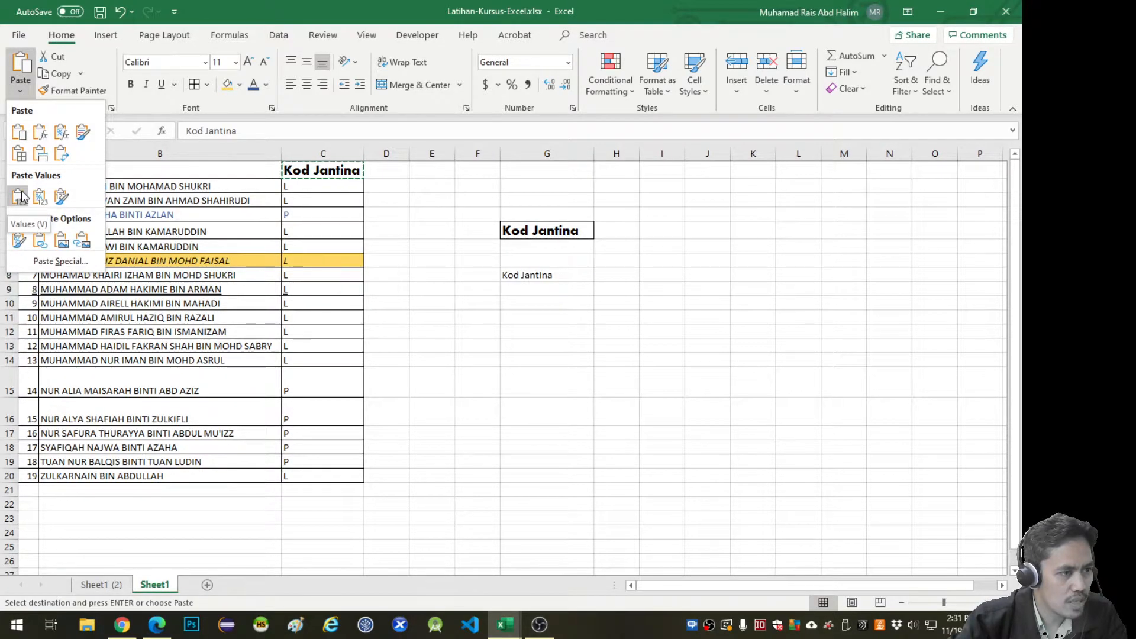
left_click(65, 262)
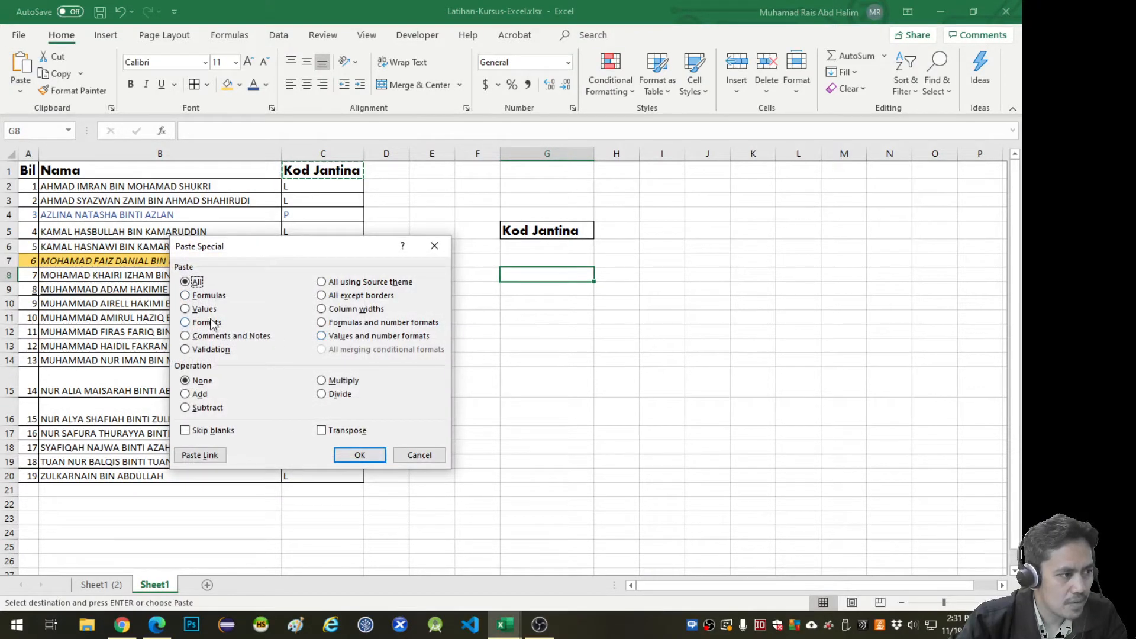
left_click(201, 309)
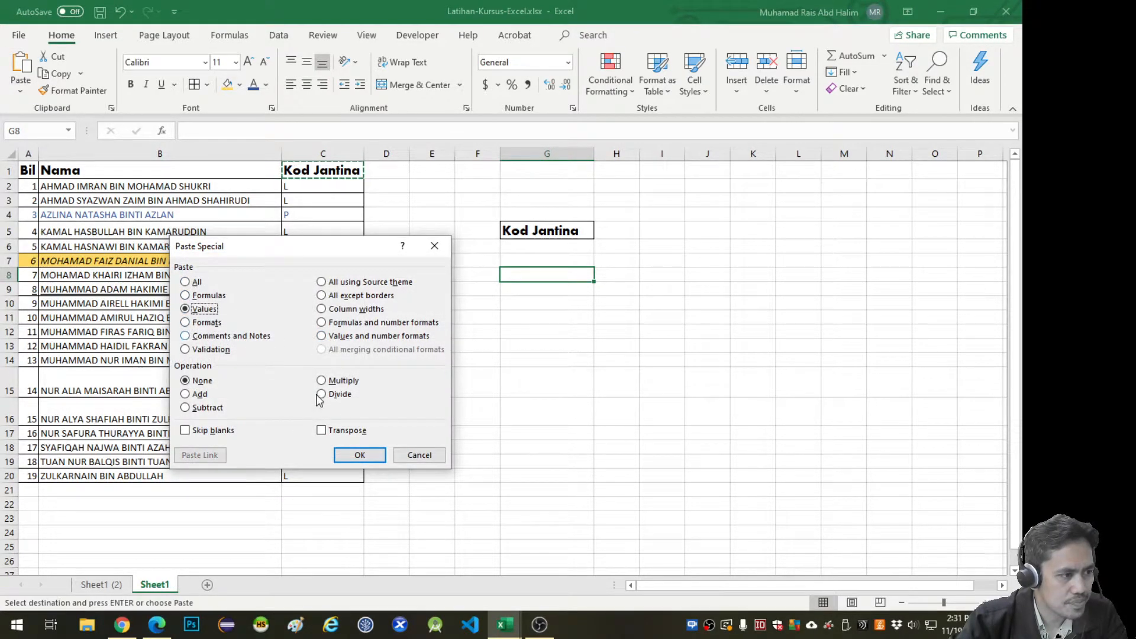
left_click(359, 456)
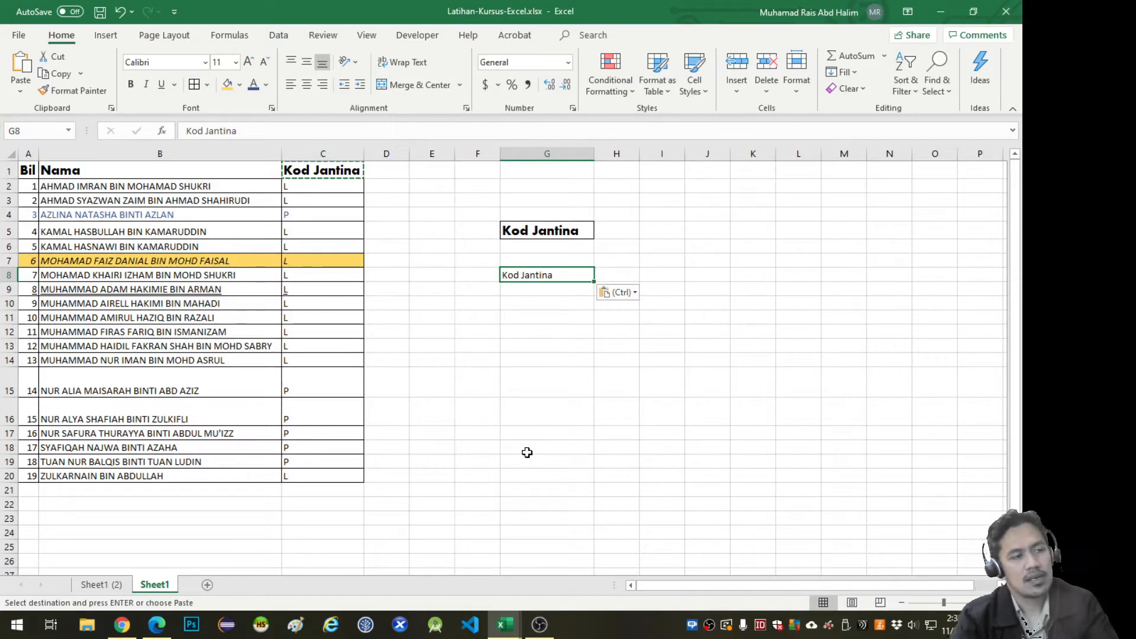
left_click(20, 87)
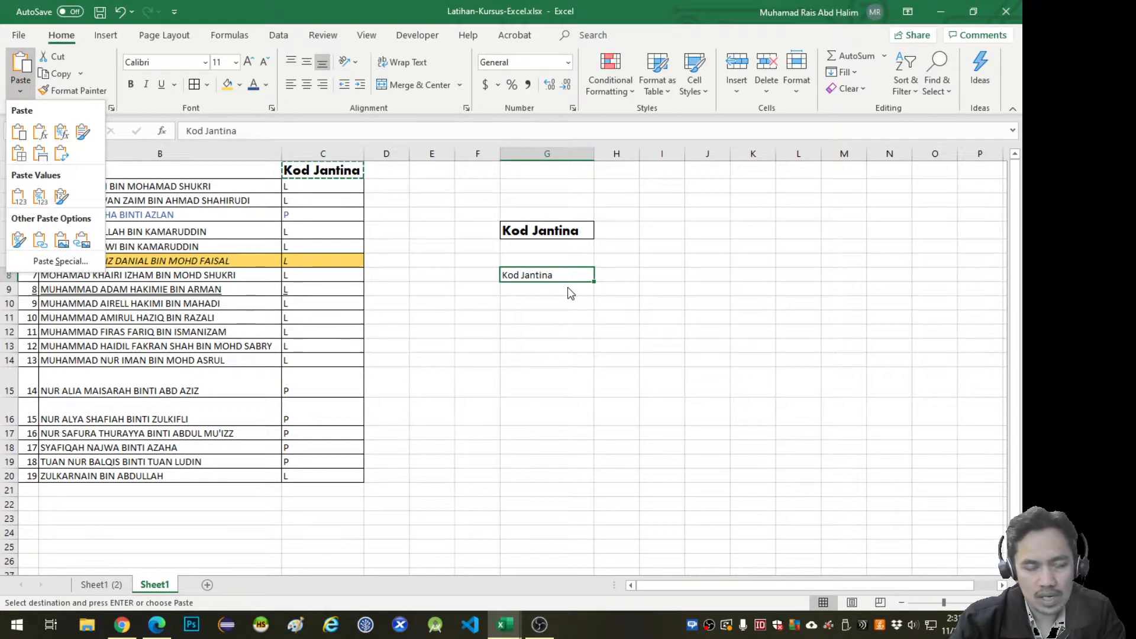
left_click(565, 347)
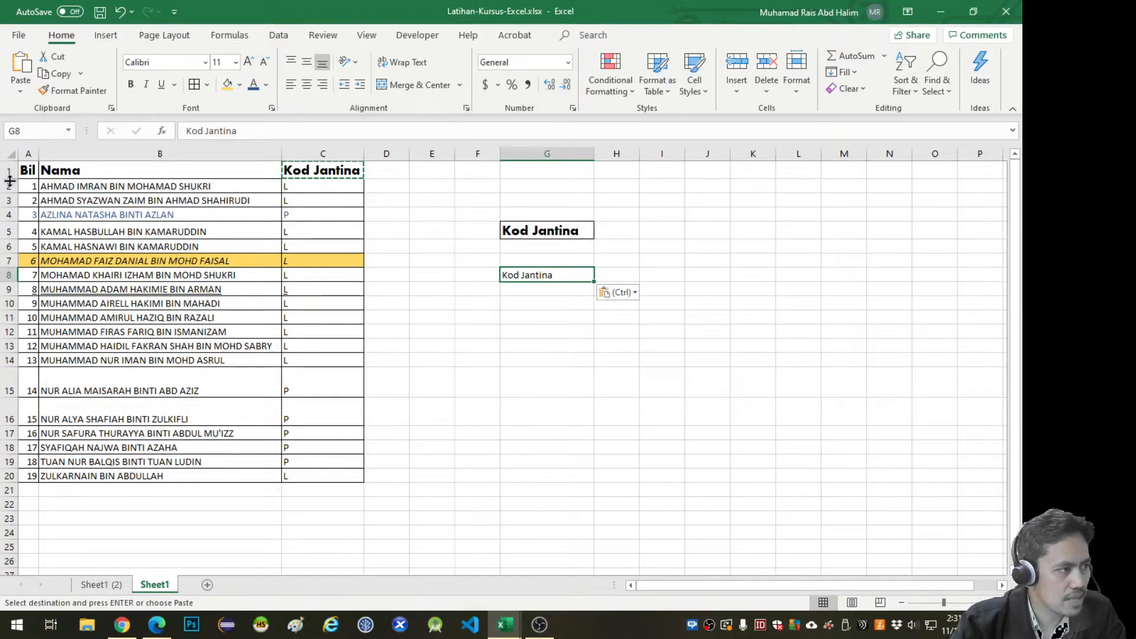
Increase the height of rows 1 to 4 together to the same larger value.
left_click_drag(6, 171, 9, 250)
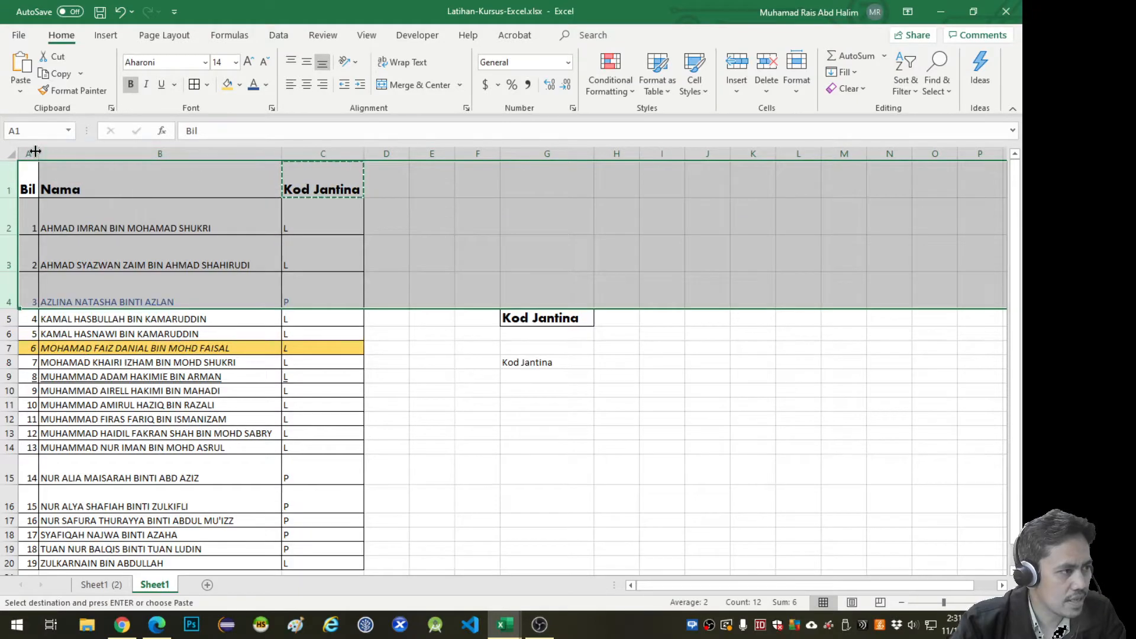
Widen column A and narrow column B by resizing their borders.
left_click_drag(38, 152, 68, 153)
left_click_drag(313, 158, 212, 155)
left_click(286, 224)
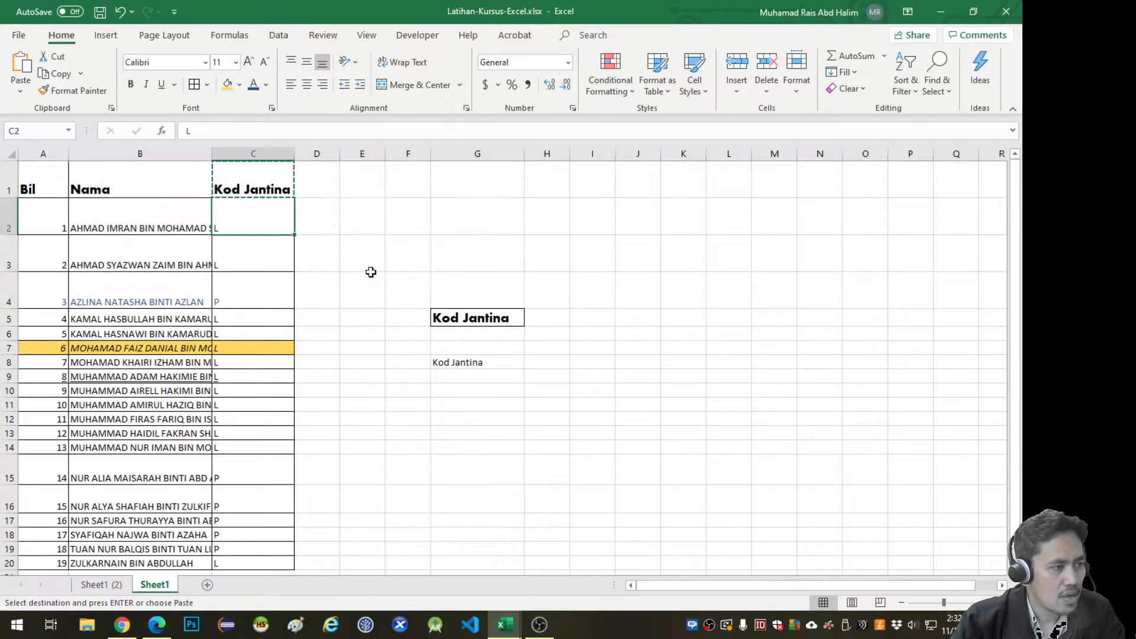
End the copy mode and center the Bil header in cell A1 both horizontally and vertically.
left_click(229, 246)
key("Escape")
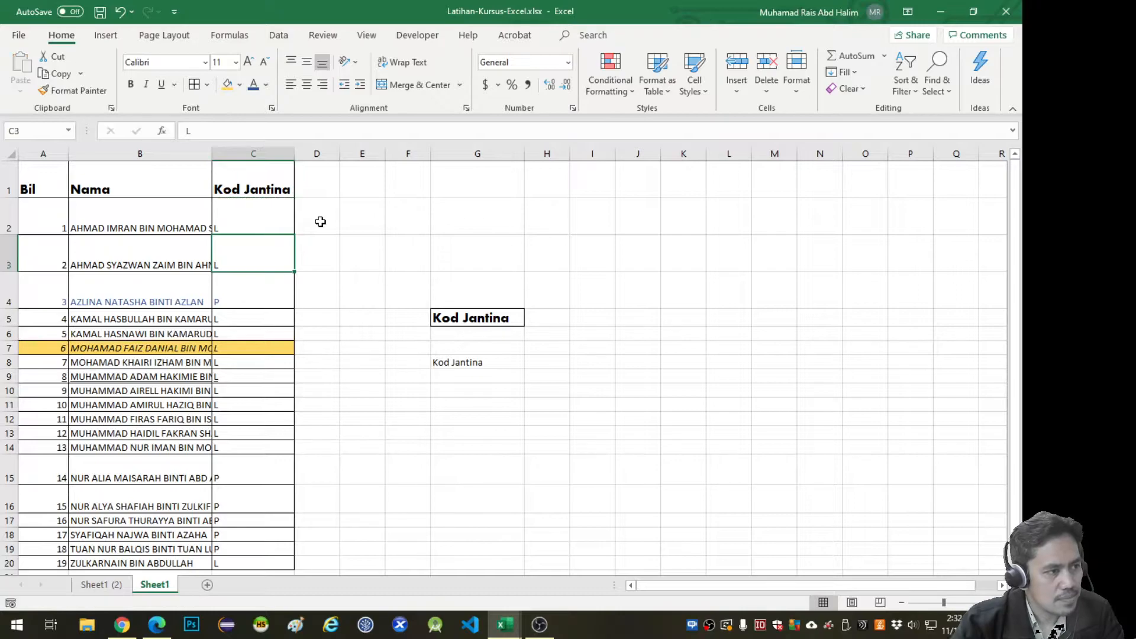
left_click(34, 178)
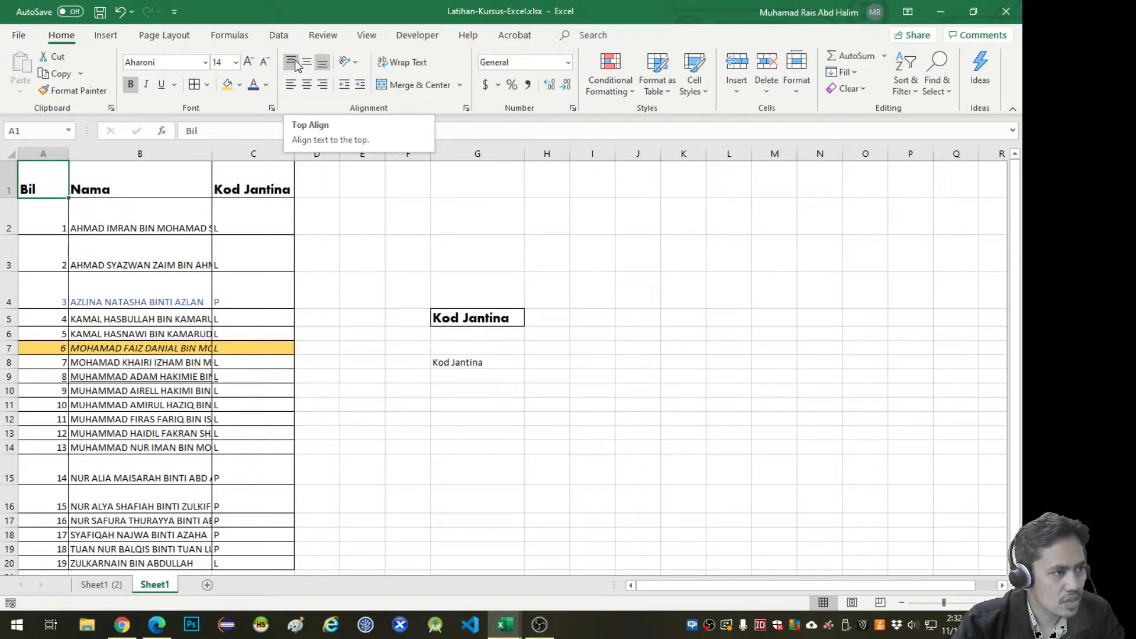
left_click(309, 90)
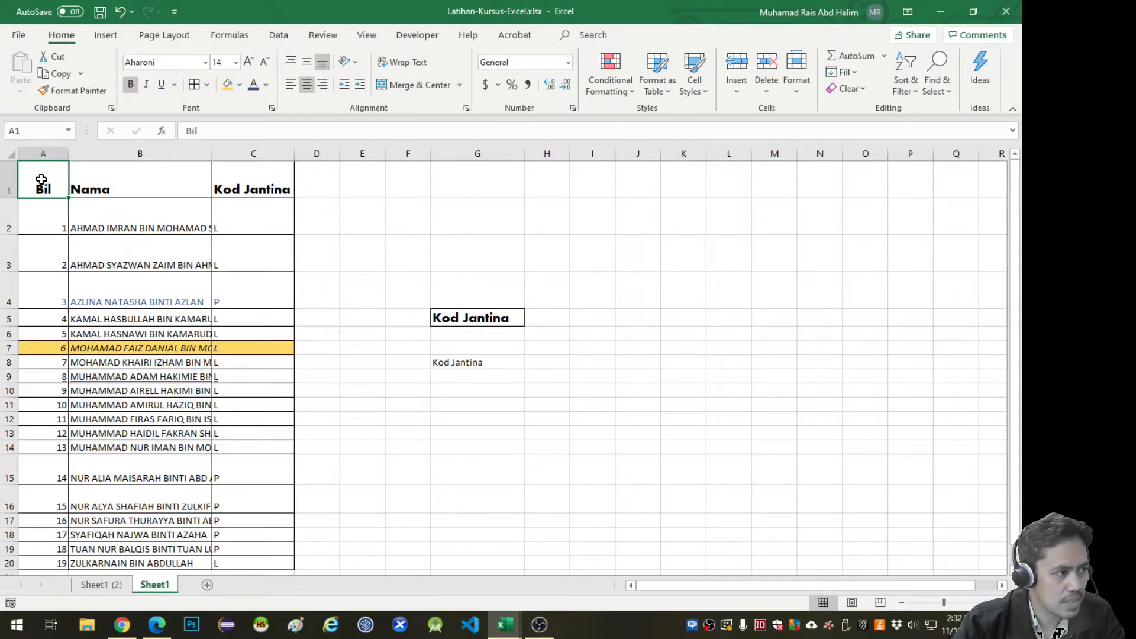
left_click(305, 64)
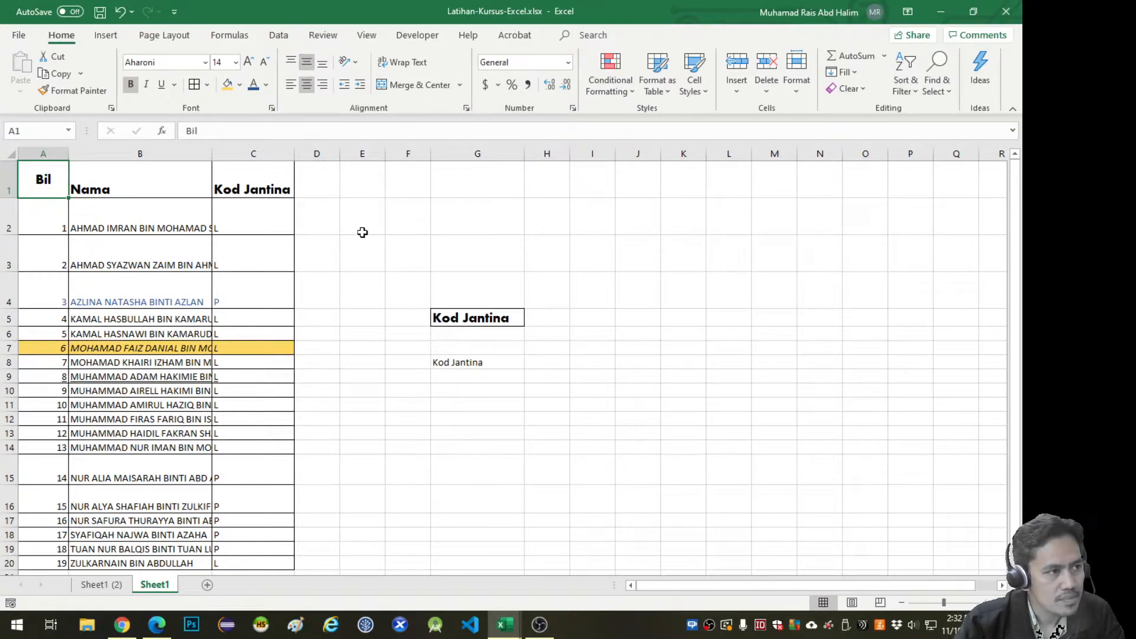
Right-align the Nama header in cell B1 and make column B narrower.
left_click(165, 183)
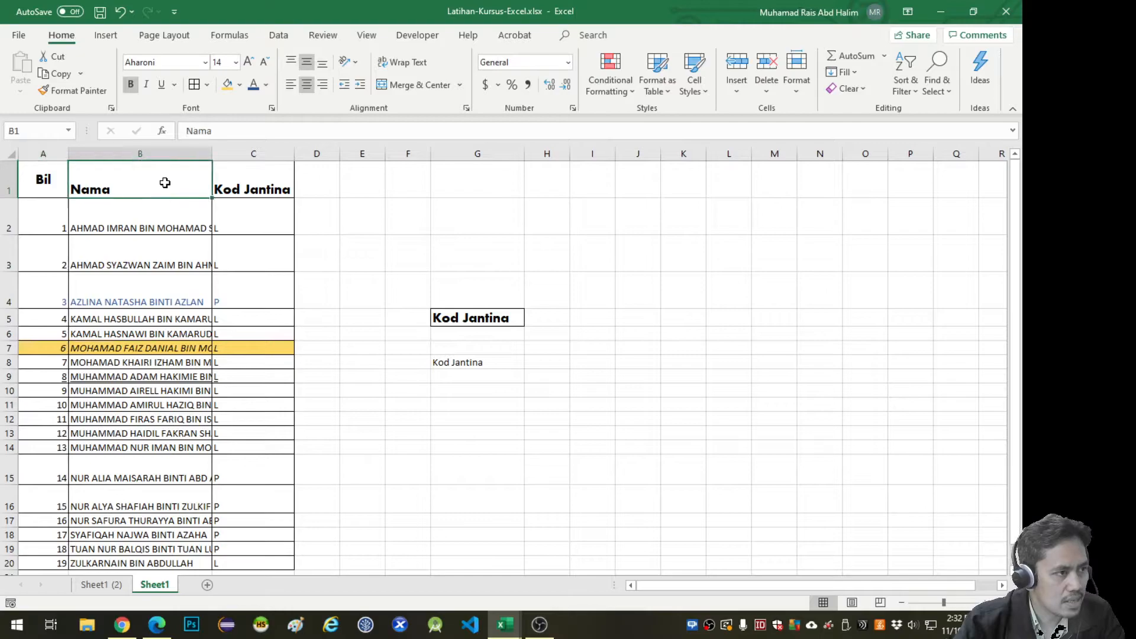
left_click(323, 86)
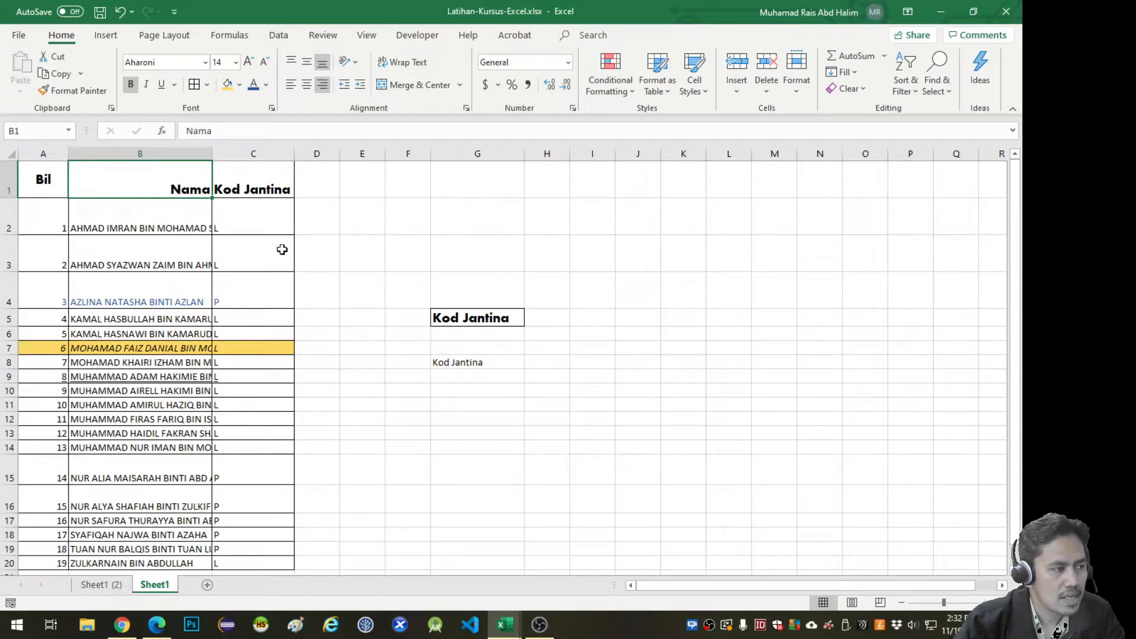
left_click(170, 236)
left_click_drag(212, 155, 187, 161)
Wrap the text of the first name in cell B2 so it fits within the column.
left_click(155, 225)
left_click(155, 247)
left_click(155, 223)
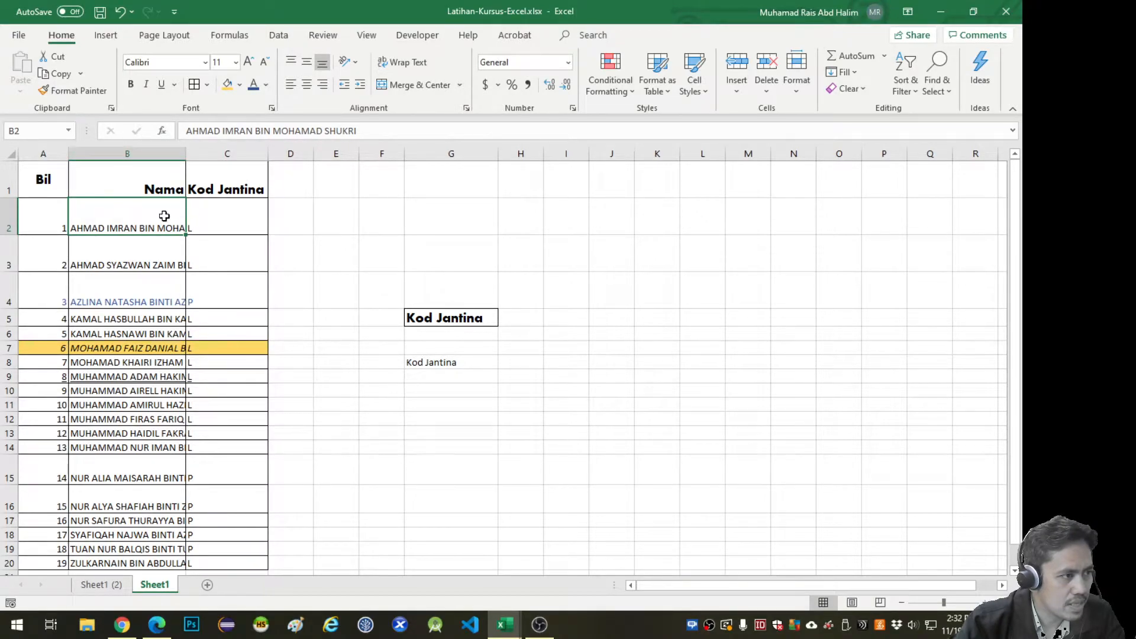
left_click(149, 247)
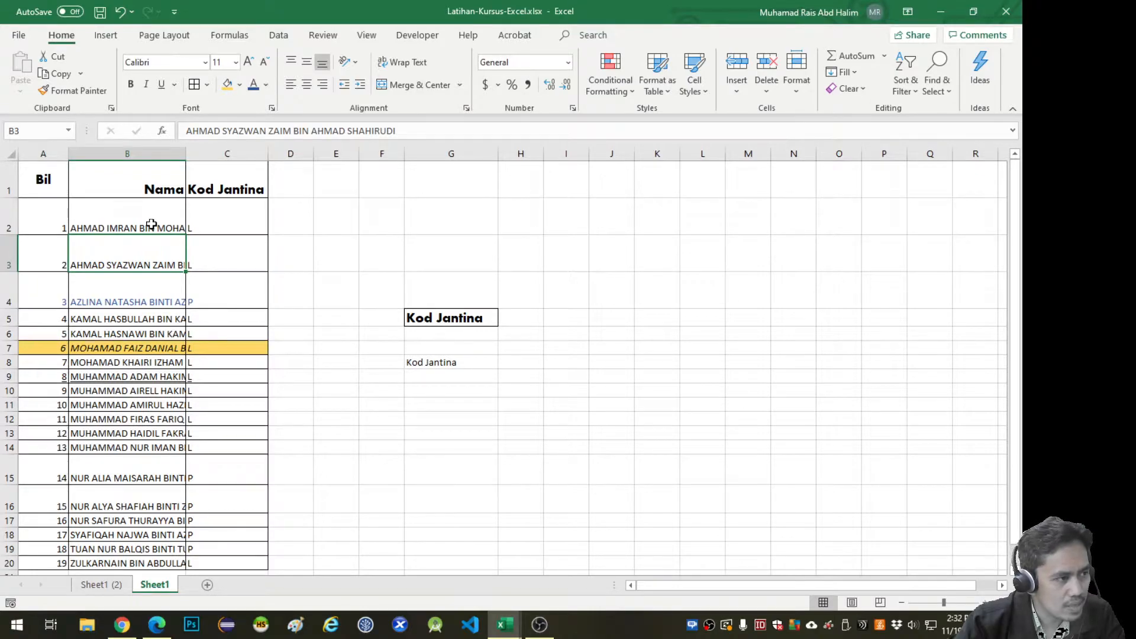
left_click(152, 224)
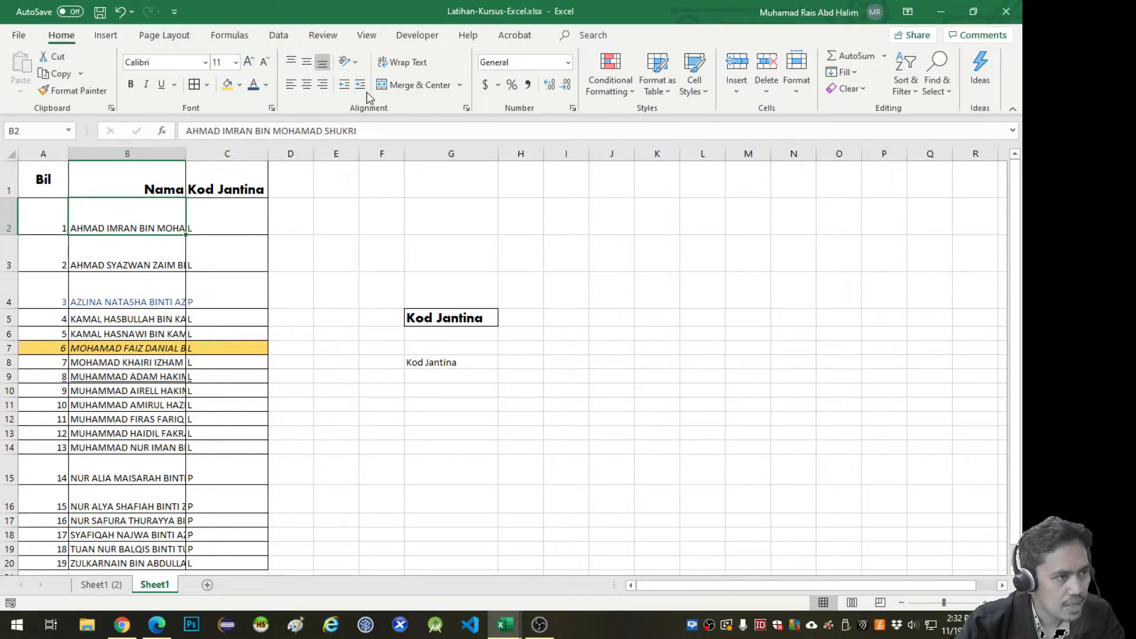
left_click(407, 63)
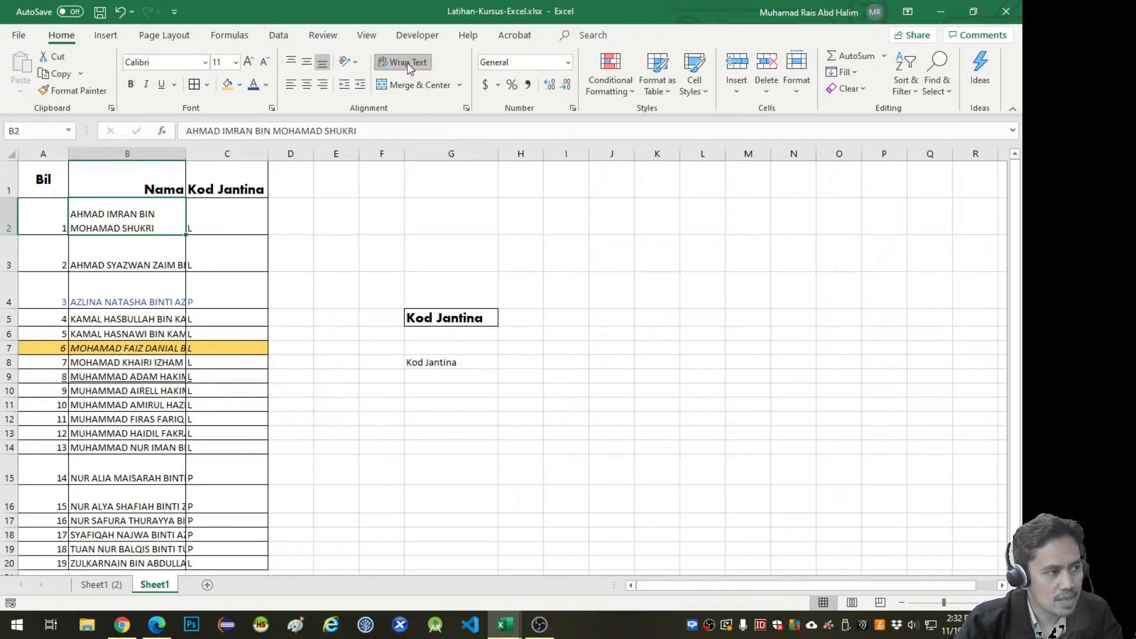
Wrap the text of all the remaining names in cells B3 to B20.
left_click(176, 252)
left_click(164, 335)
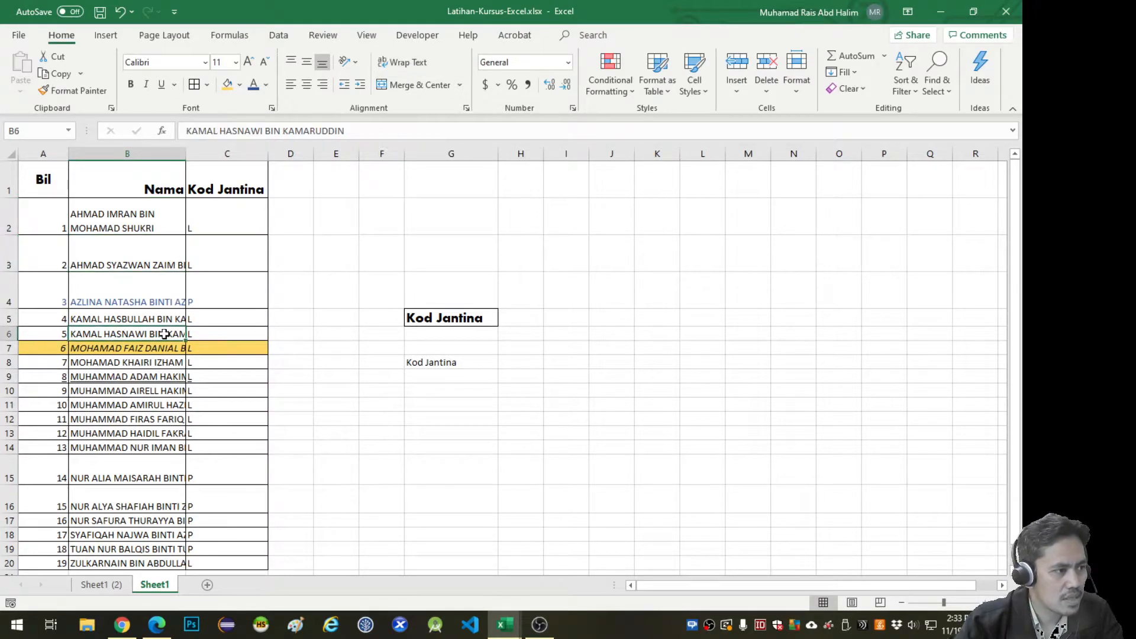
scroll(219, 281, "down", 1)
scroll(220, 281, "up", 1)
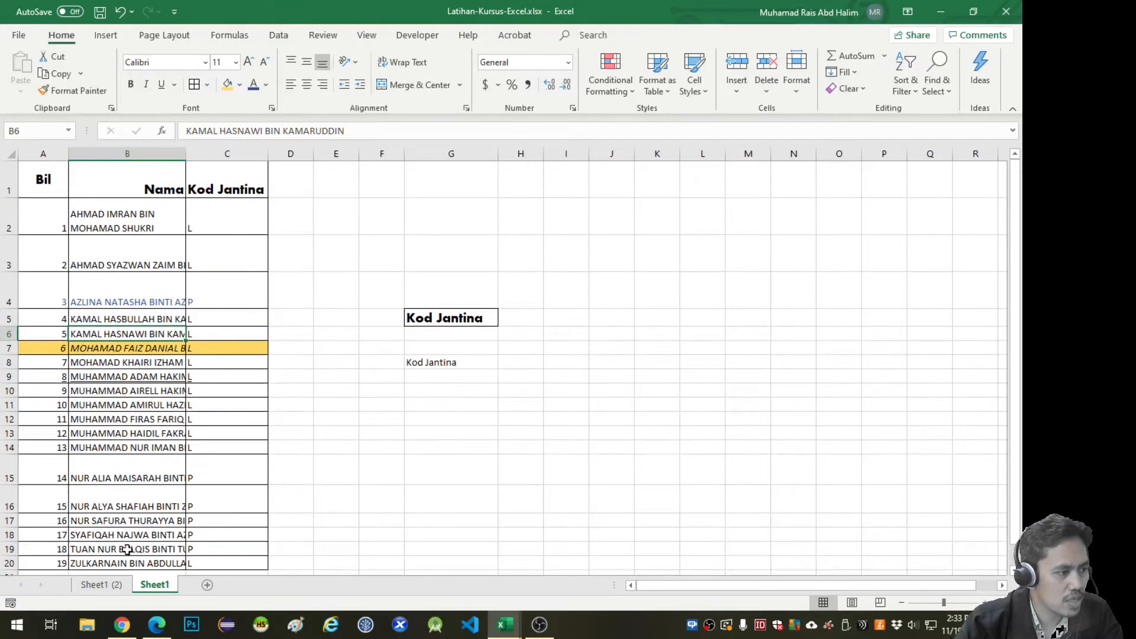
scroll(148, 521, "down", 1)
left_click_drag(126, 452, 127, 261)
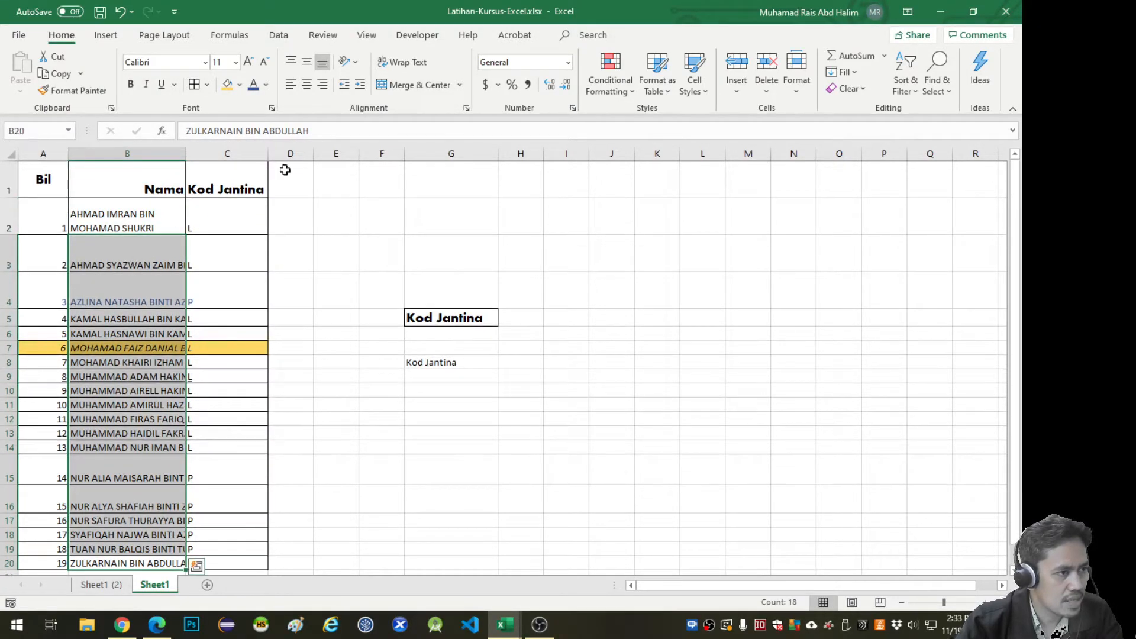
left_click(401, 66)
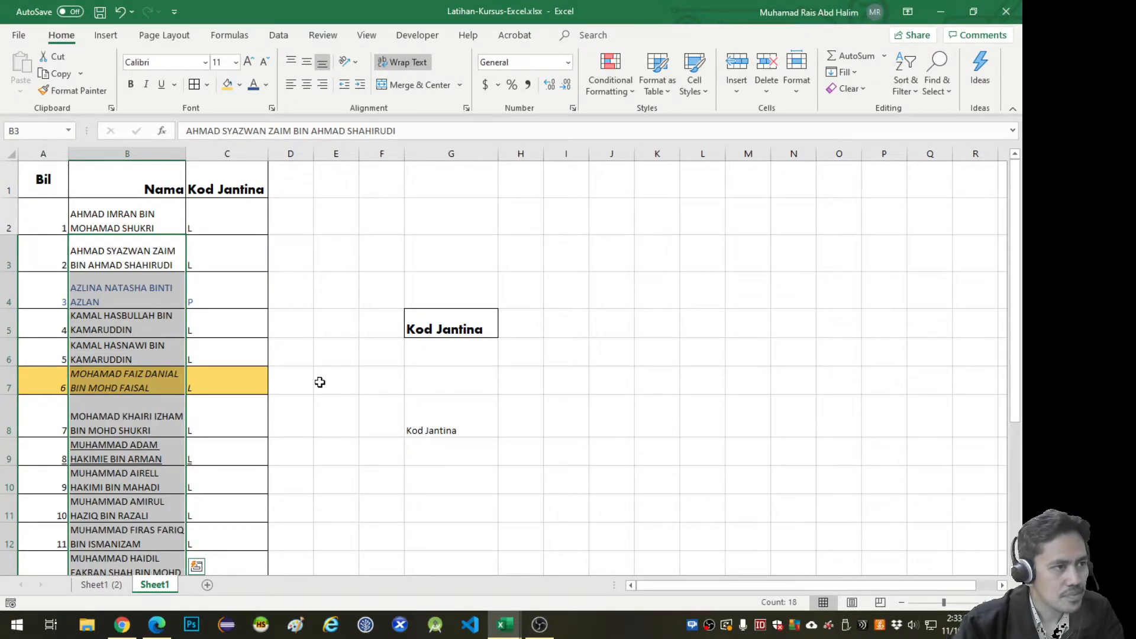
left_click(378, 241)
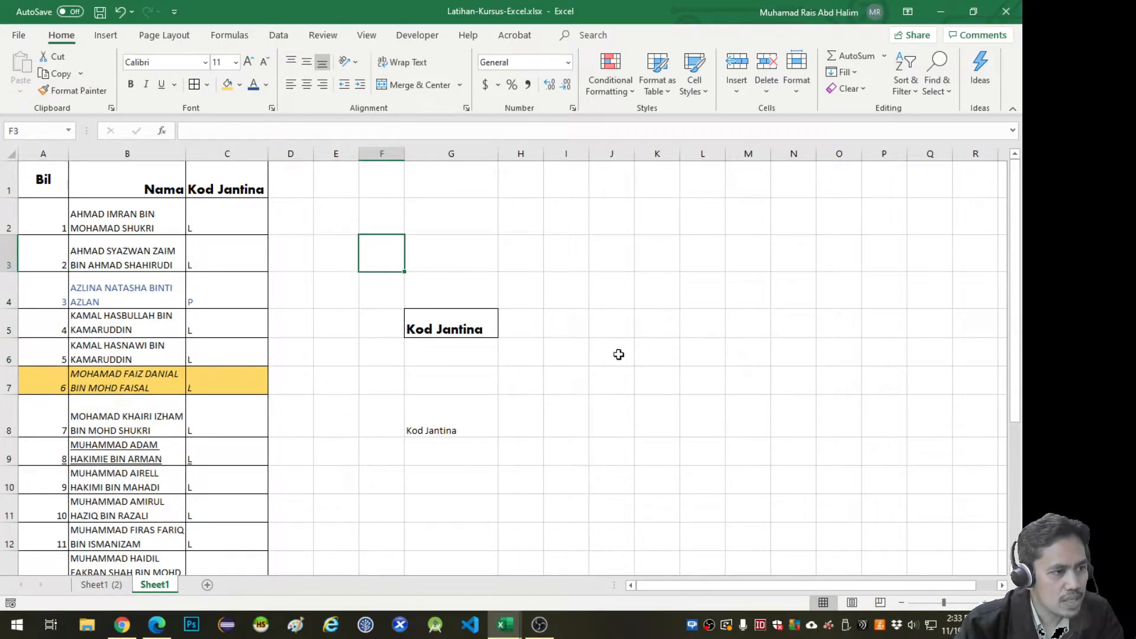
left_click(531, 326)
left_click(626, 326)
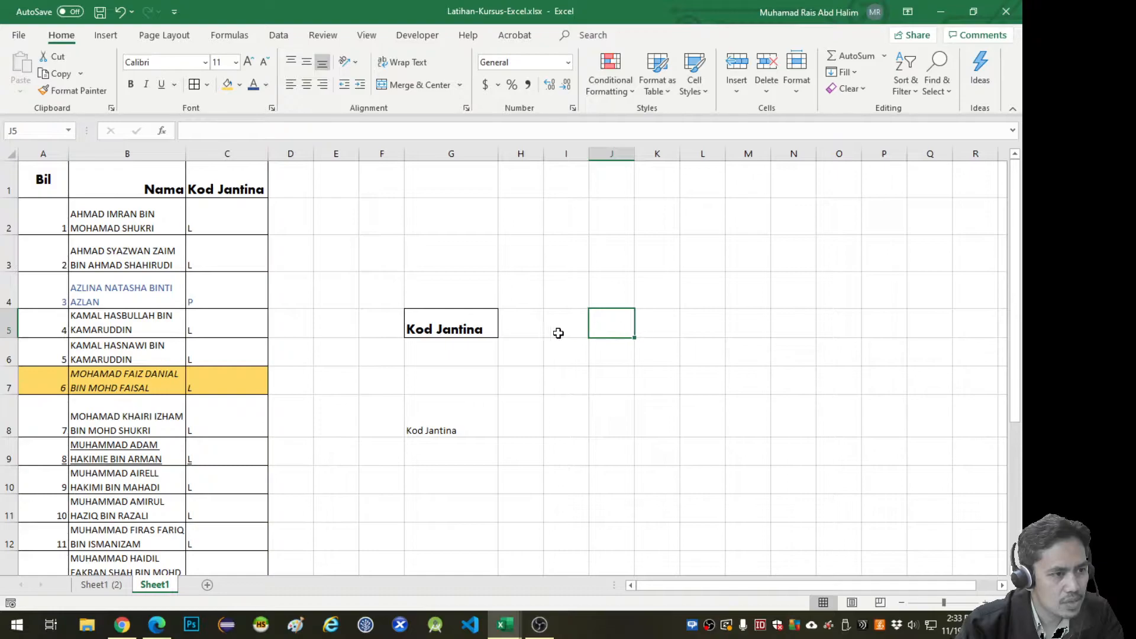
left_click(535, 328)
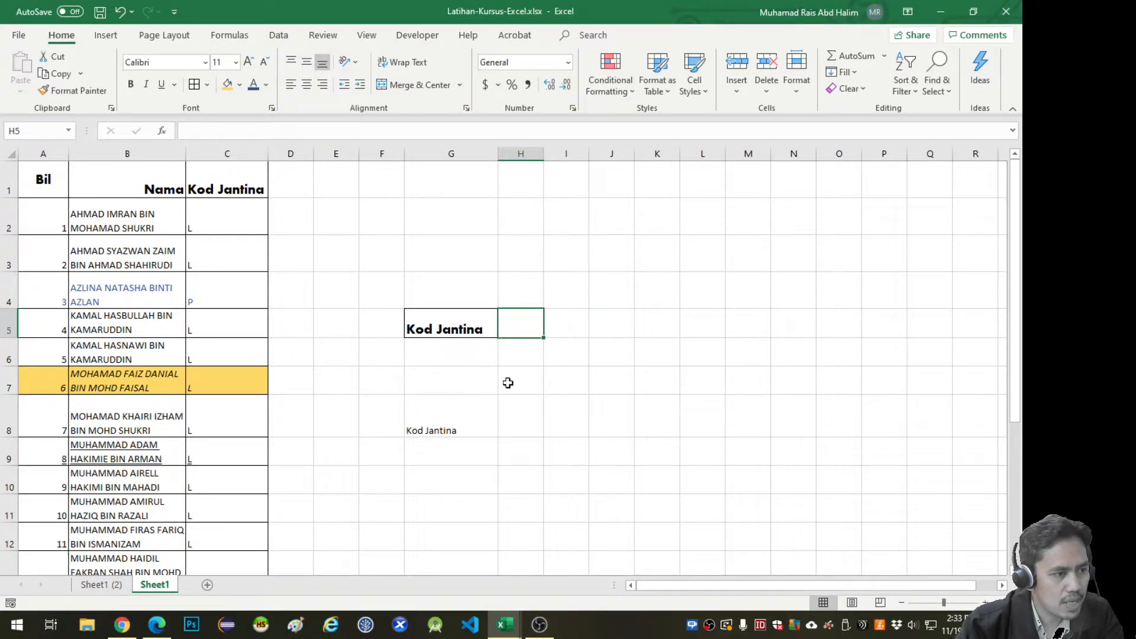
Enter Lelaki in cells D2 and D3, beside the first two gender codes.
left_click(291, 218)
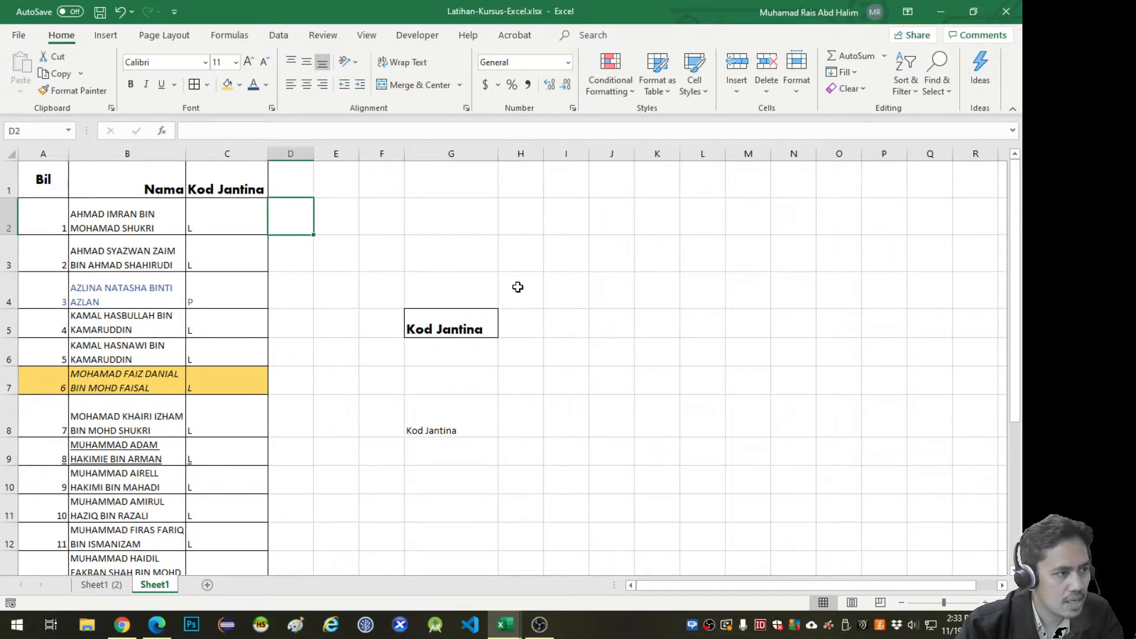
type("Lelaki")
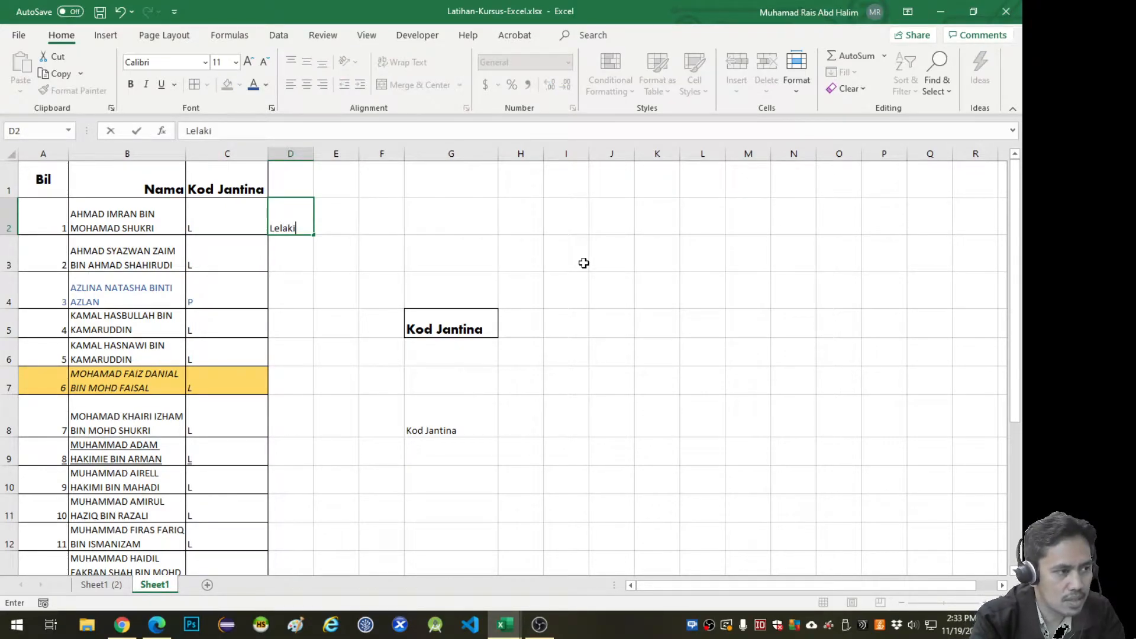
key("Return")
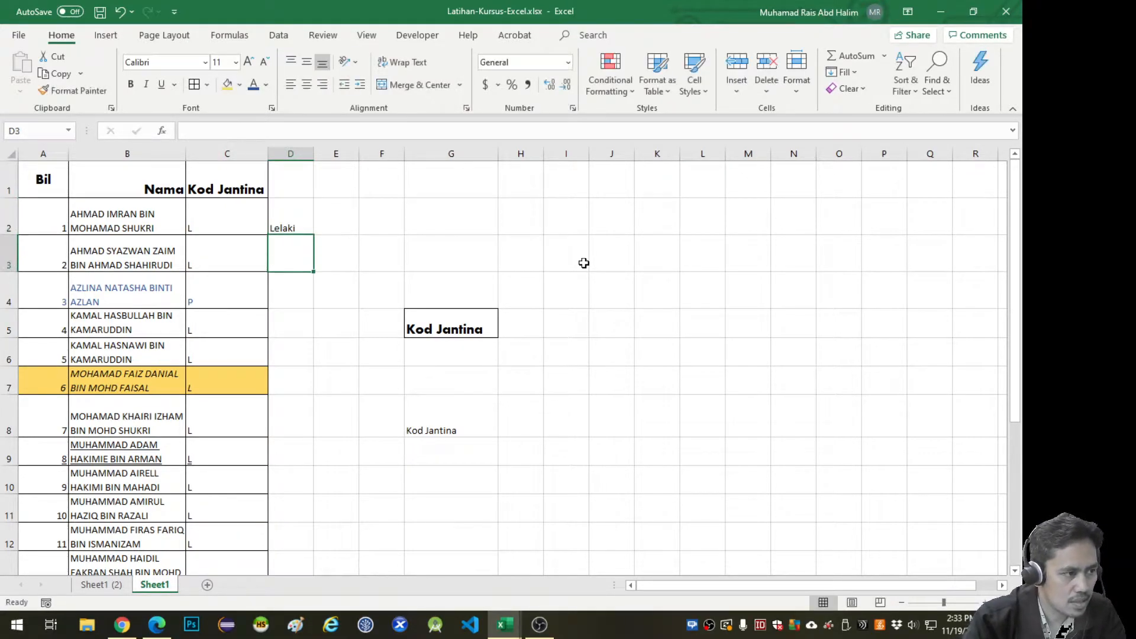
type("Lelaki")
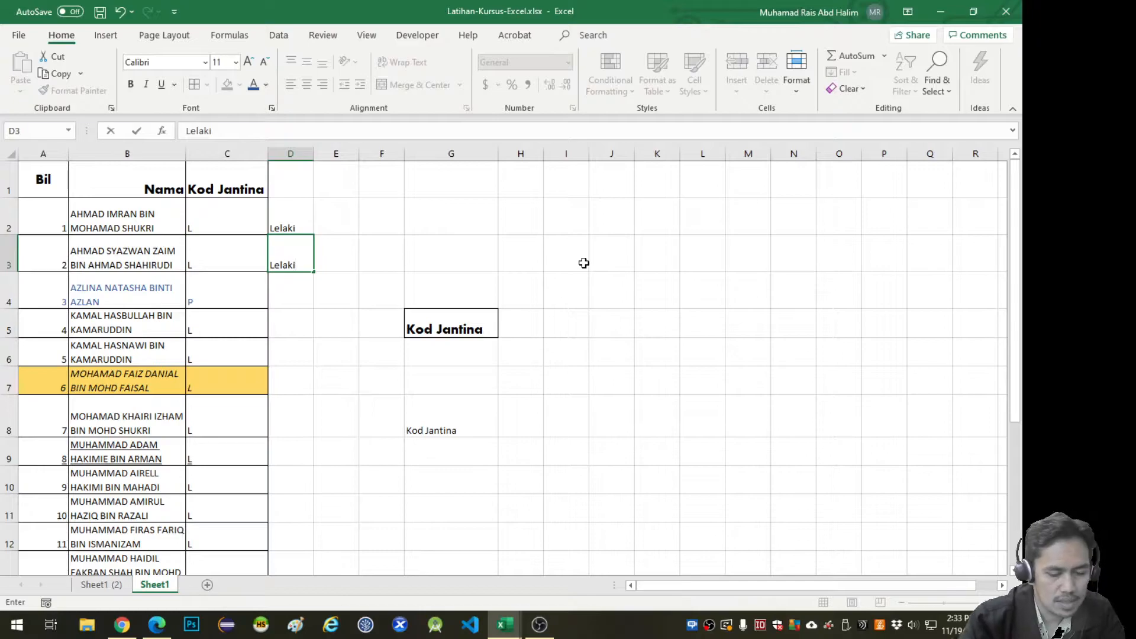
key("Return")
Merge and center the Kod Jantina header across cells C1 and D1.
left_click_drag(278, 187, 246, 186)
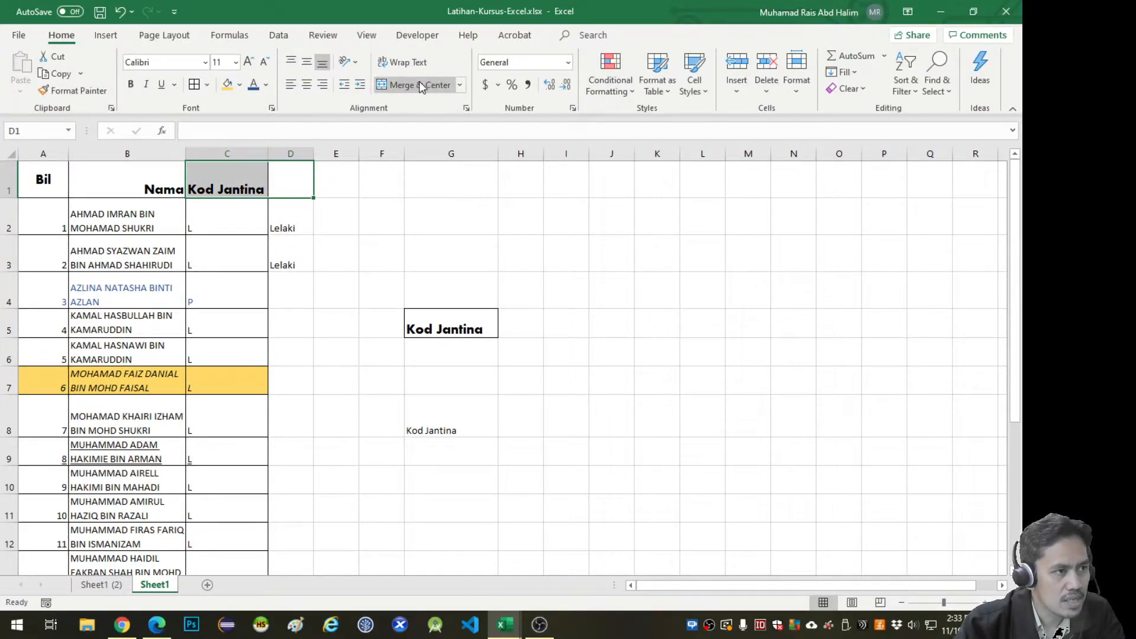
left_click(342, 208)
left_click_drag(243, 186, 284, 182)
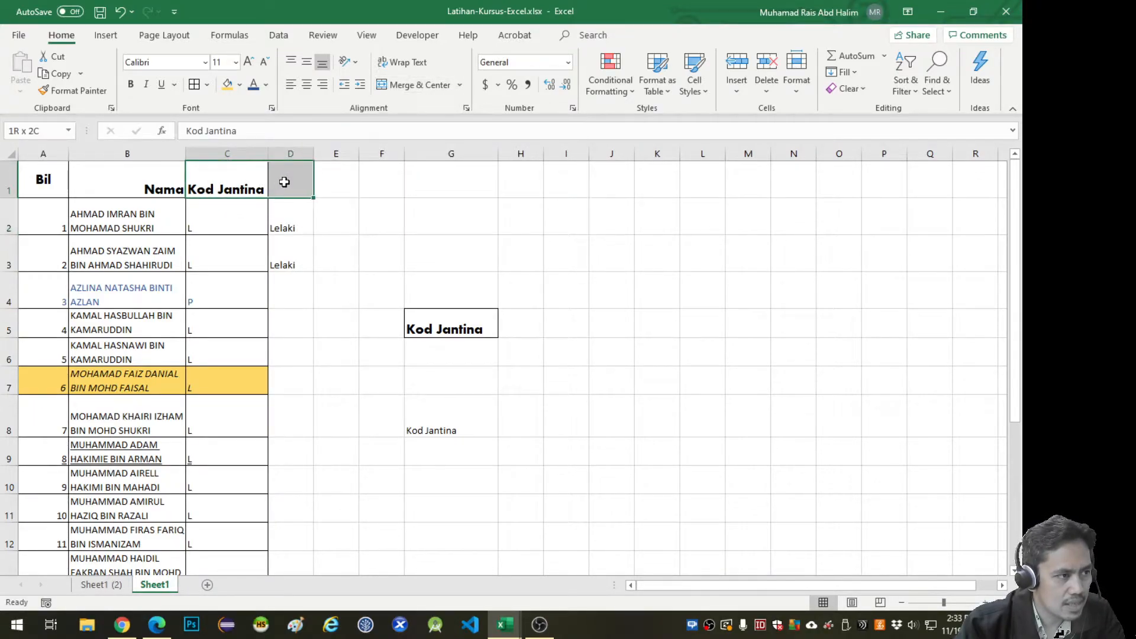
left_click(418, 85)
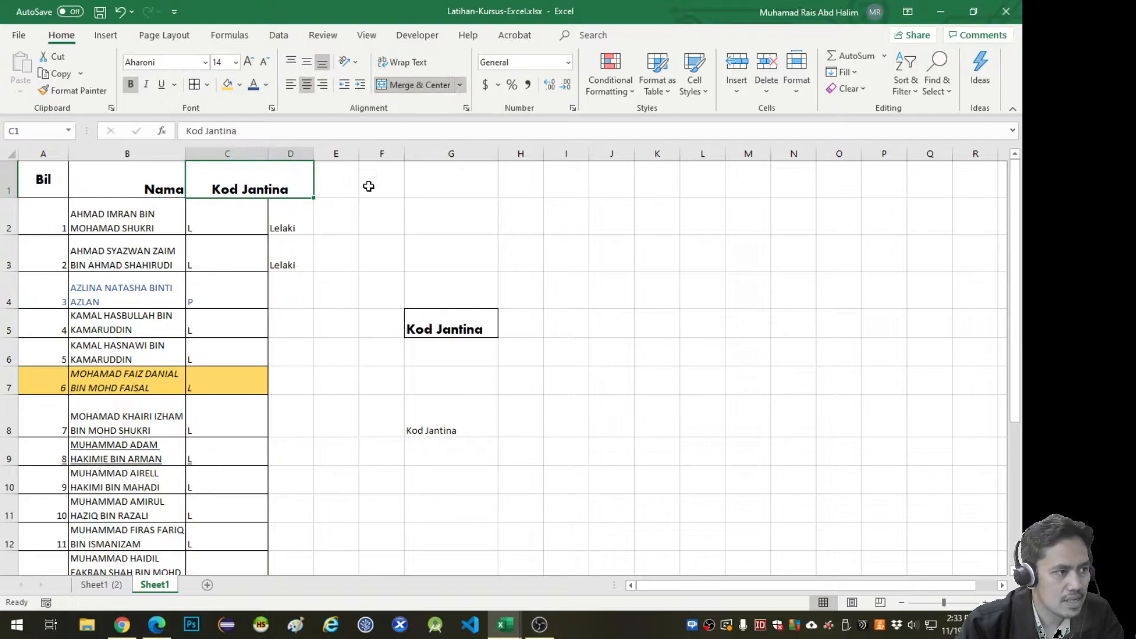
left_click(338, 216)
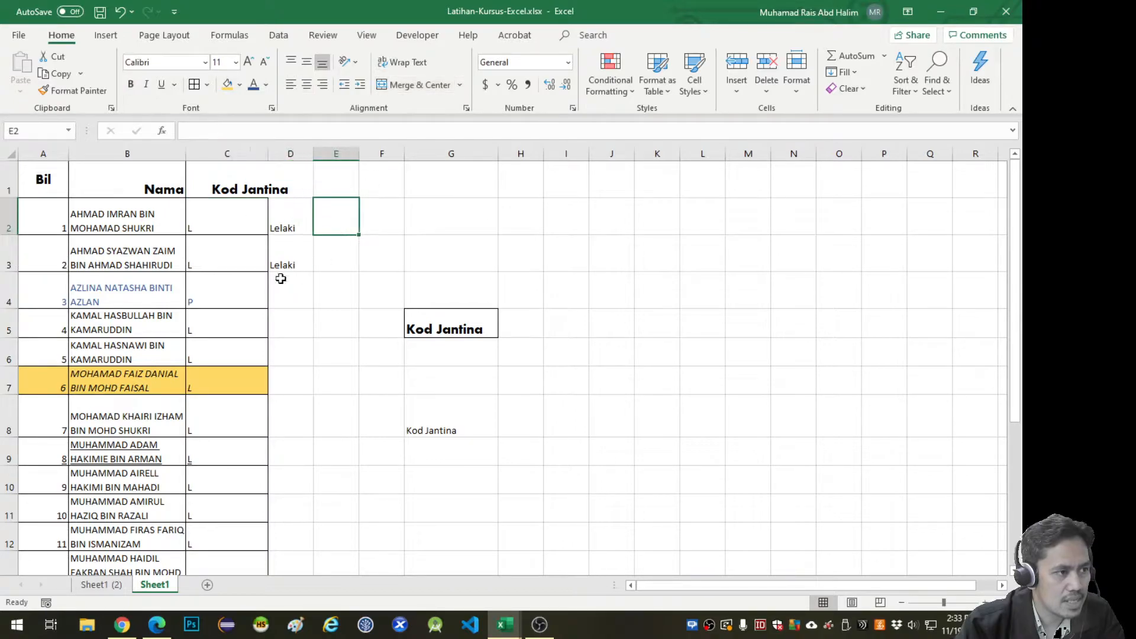
Apply all borders to the merged Kod Jantina header and to cells D2 through D20.
left_click(246, 187)
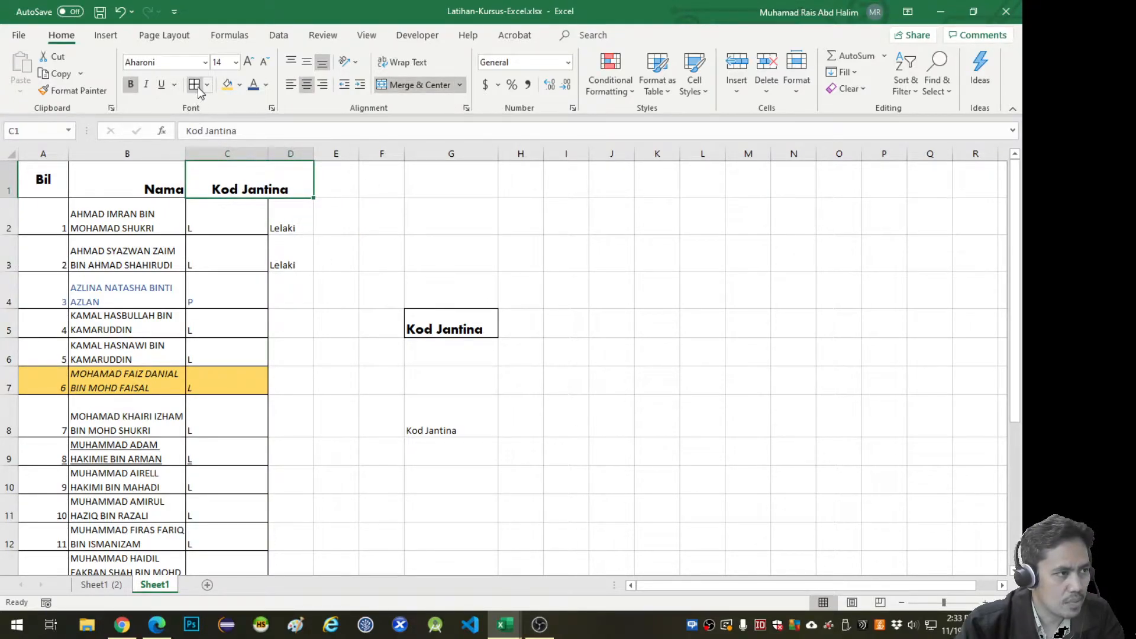
left_click(340, 208)
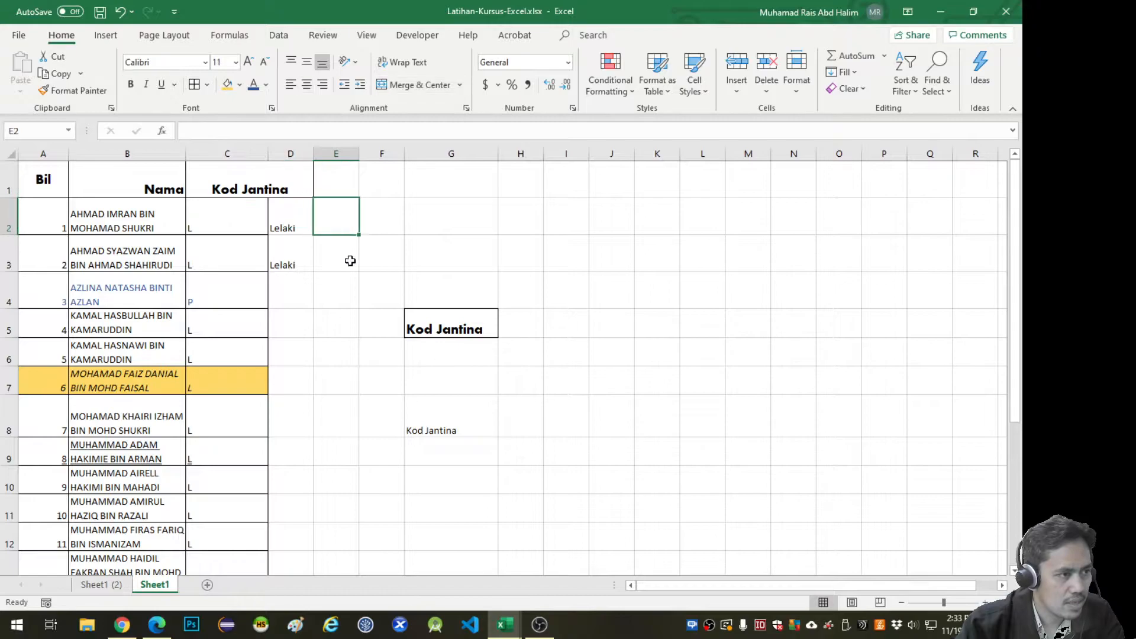
left_click(282, 229)
scroll(343, 473, "down", 3)
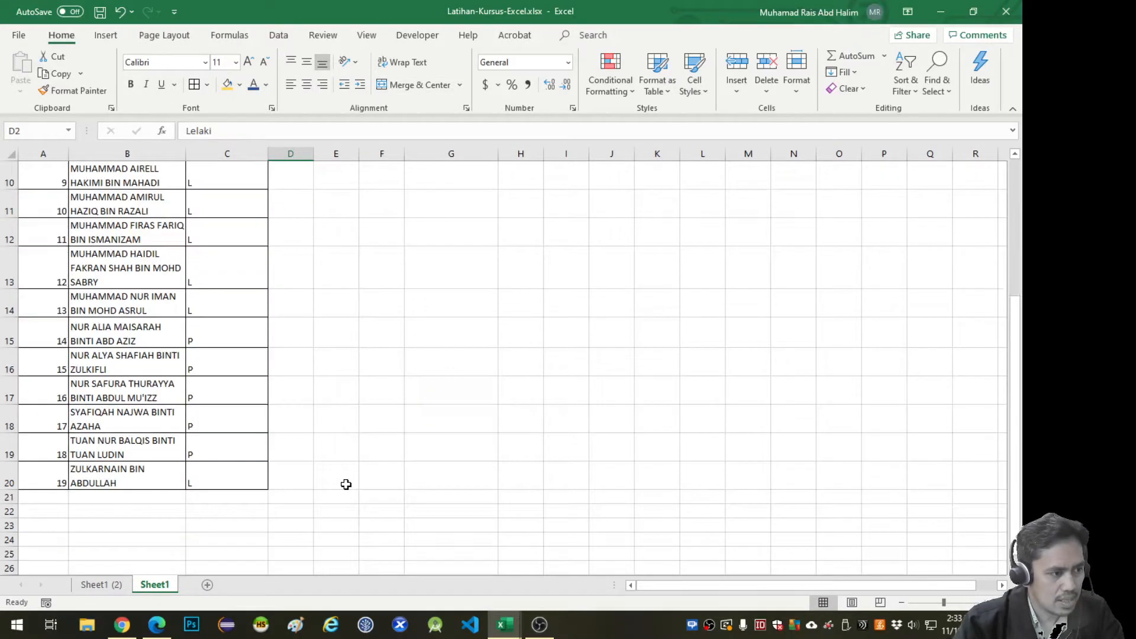
left_click(301, 480, "shift")
scroll(395, 255, "up", 3)
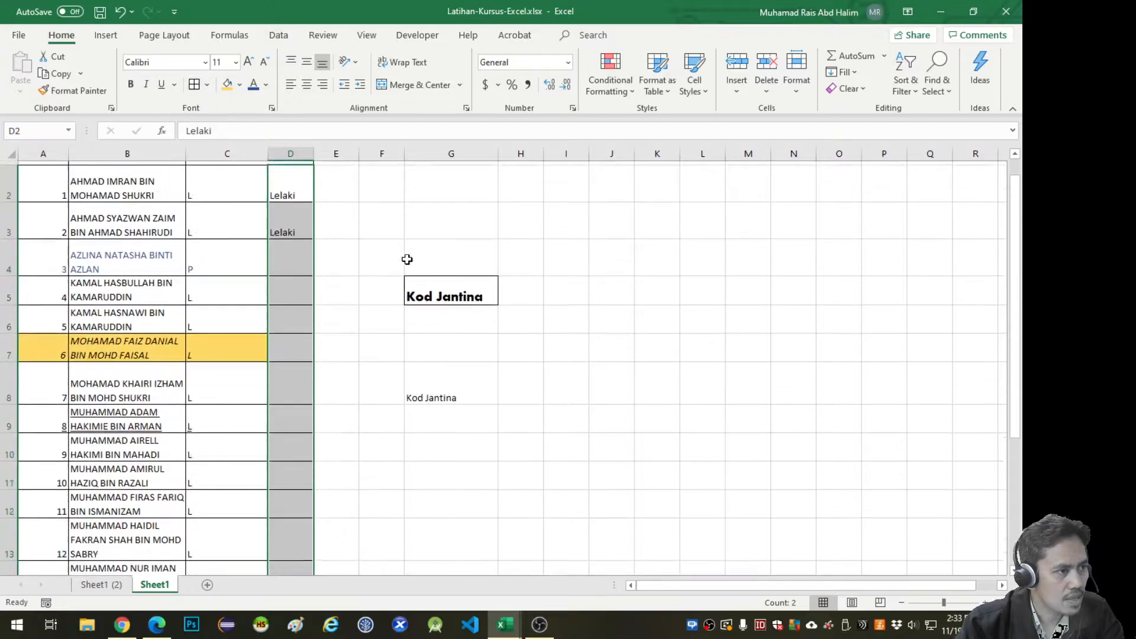
scroll(394, 255, "up", 1)
left_click(366, 254)
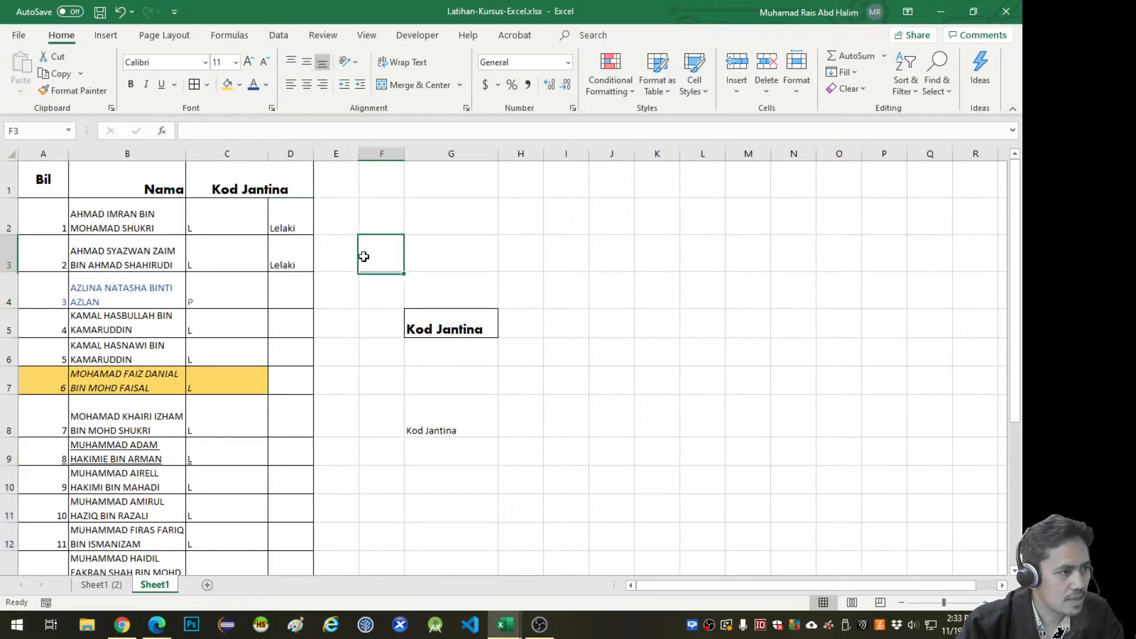
left_click(237, 183)
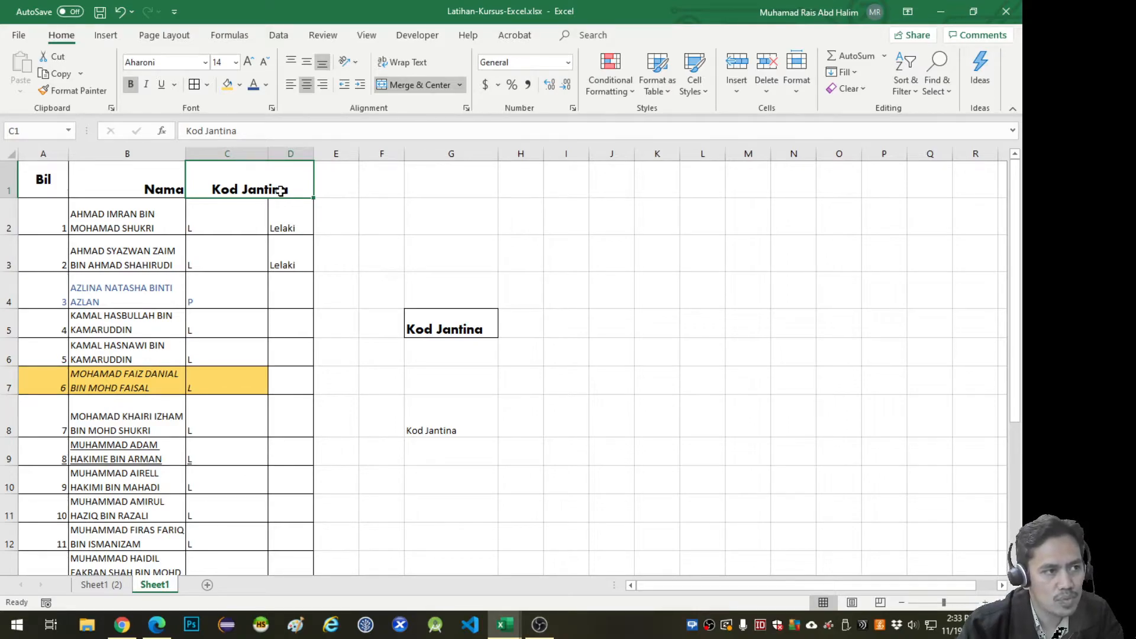
left_click(505, 215)
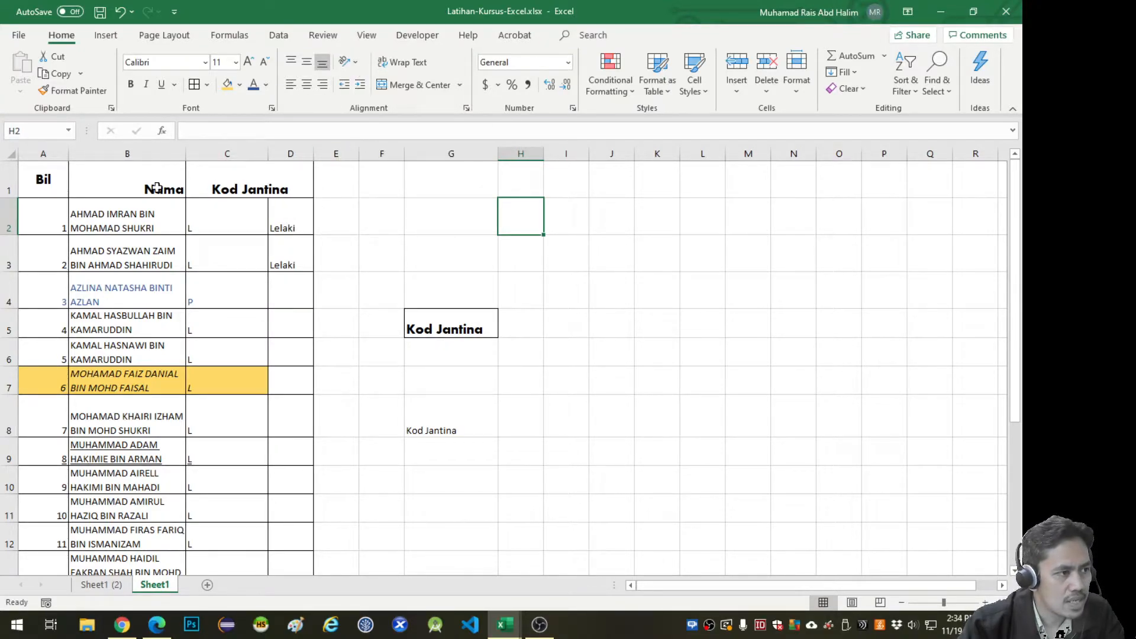
Set the orientation of the Bil header in cell A1 to Vertical Text.
left_click(56, 192)
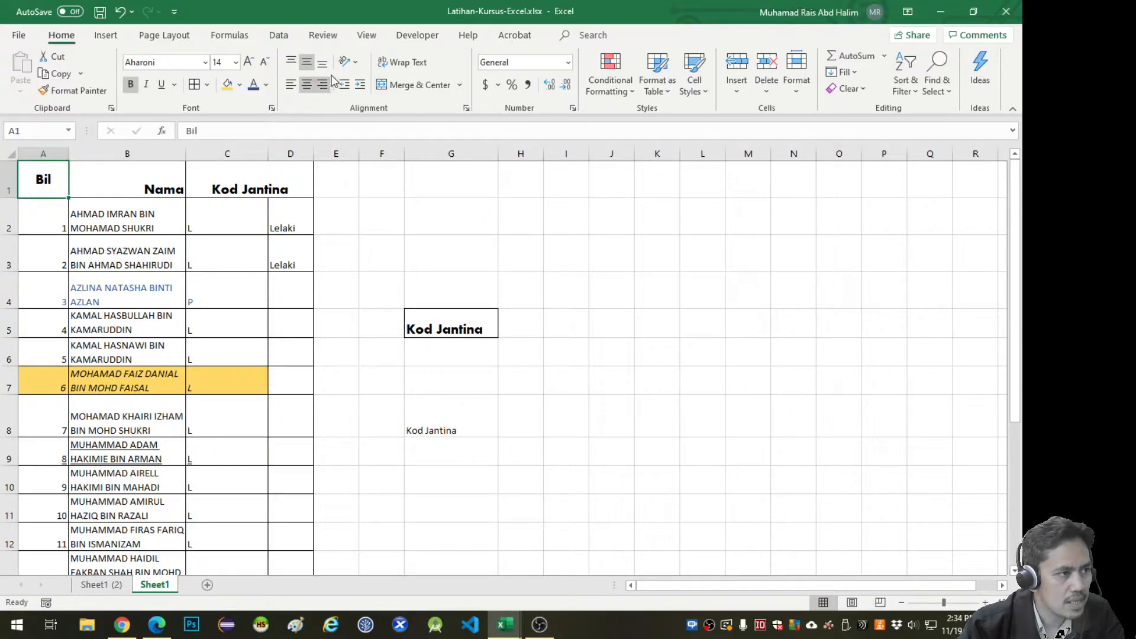
left_click(358, 64)
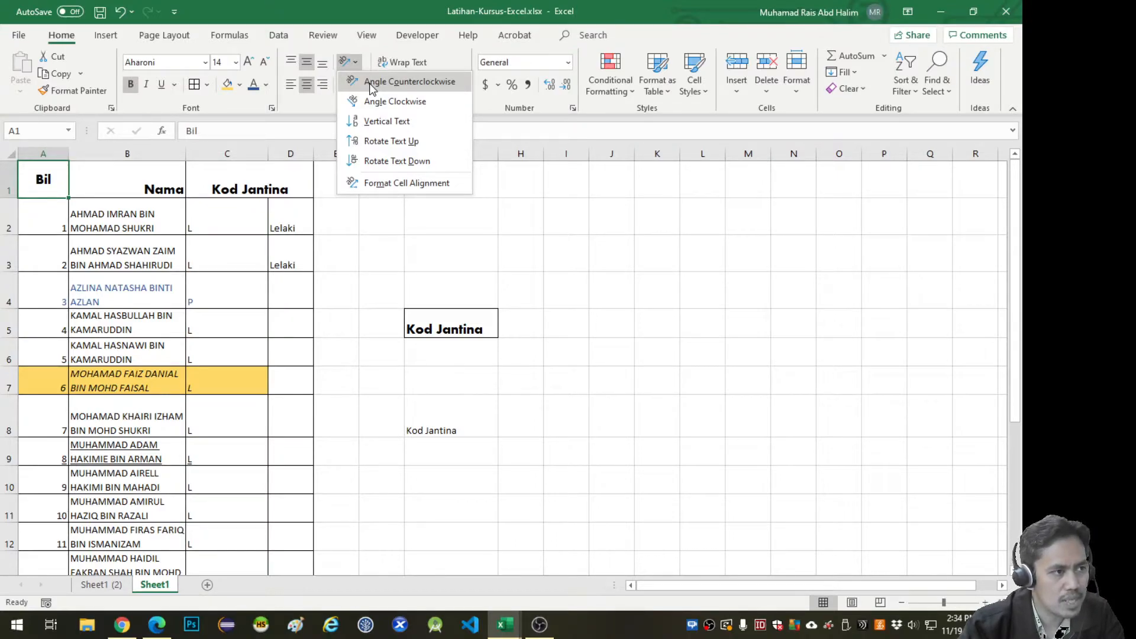
left_click(377, 122)
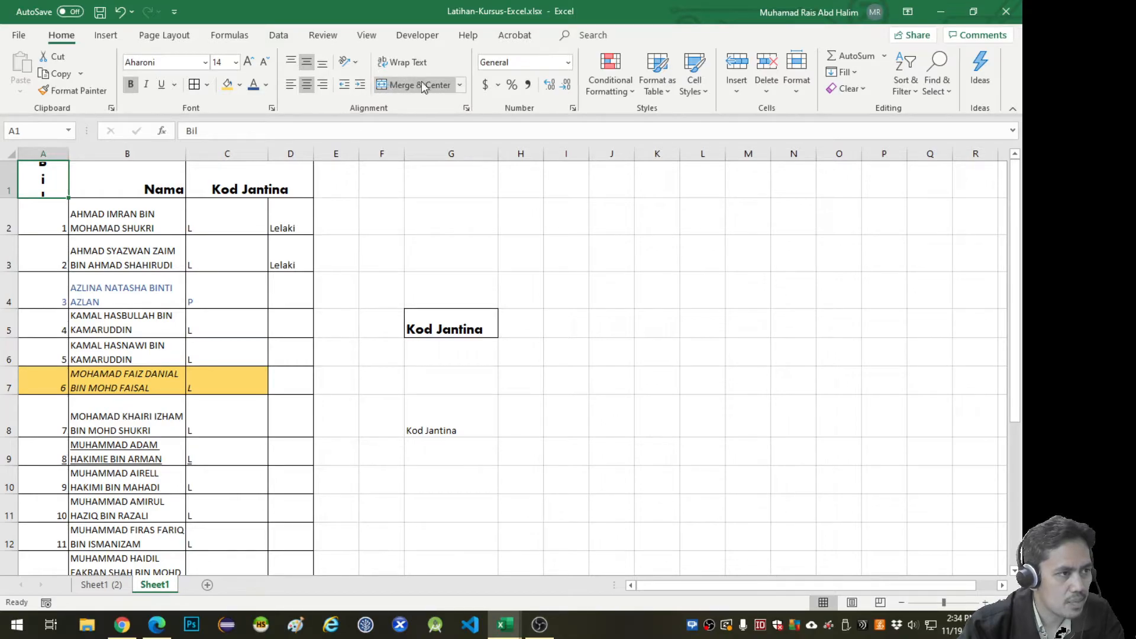
Set the orientation of the Bil header in cell A1 to Angle Counterclockwise.
left_click(347, 61)
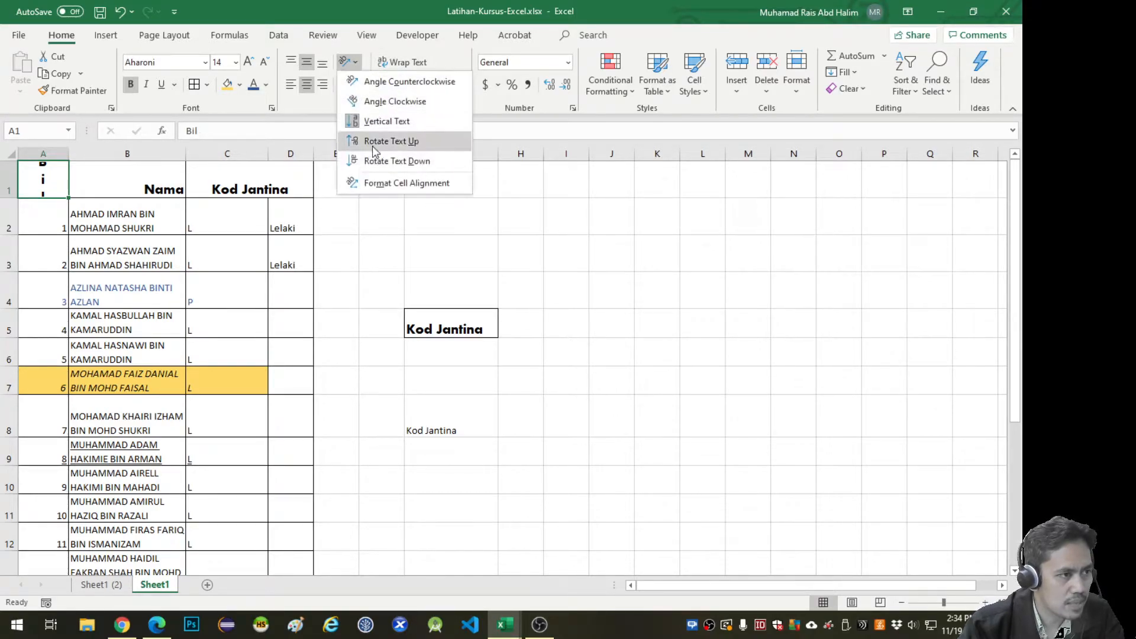
left_click(380, 86)
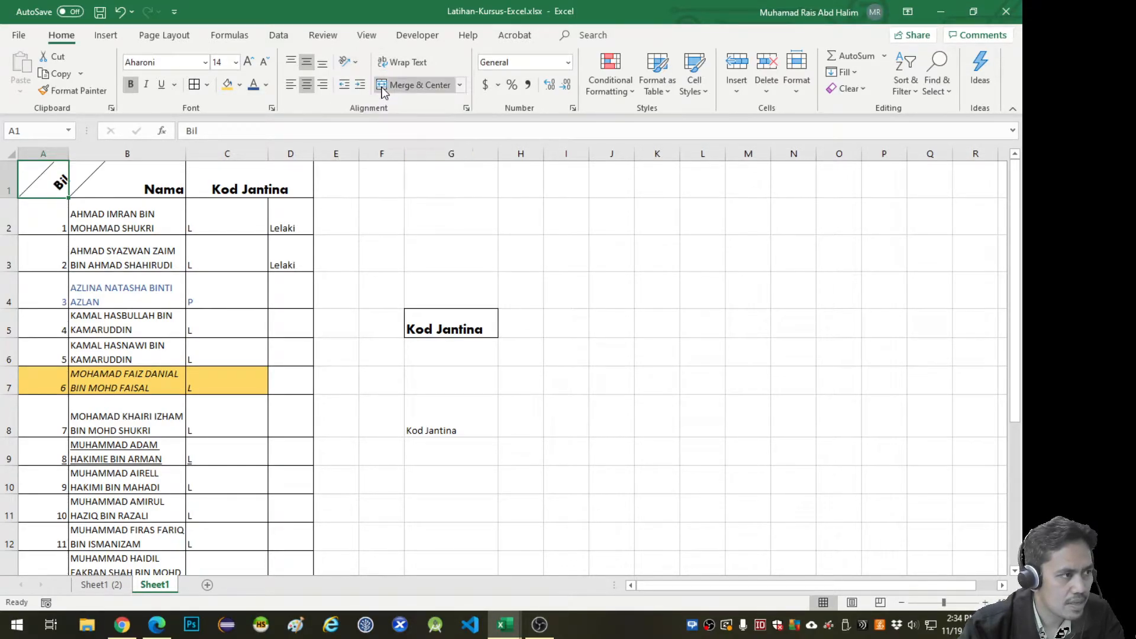
Set the Bil header's text orientation to 0 degrees in the cell alignment settings.
left_click(349, 62)
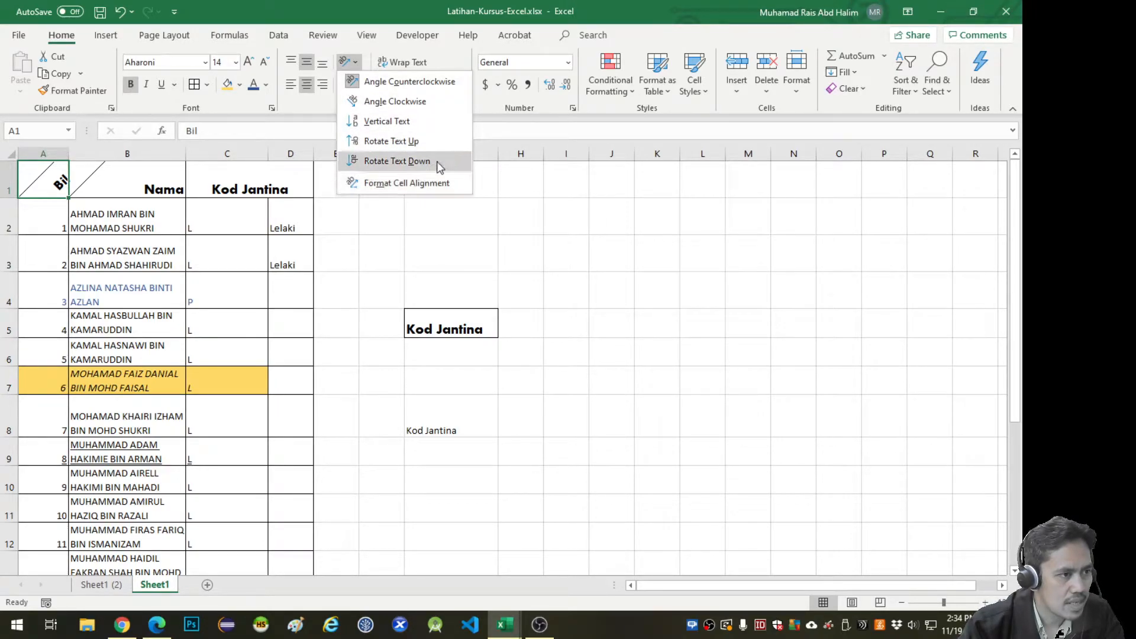
left_click(400, 184)
left_click_drag(386, 189, 667, 86)
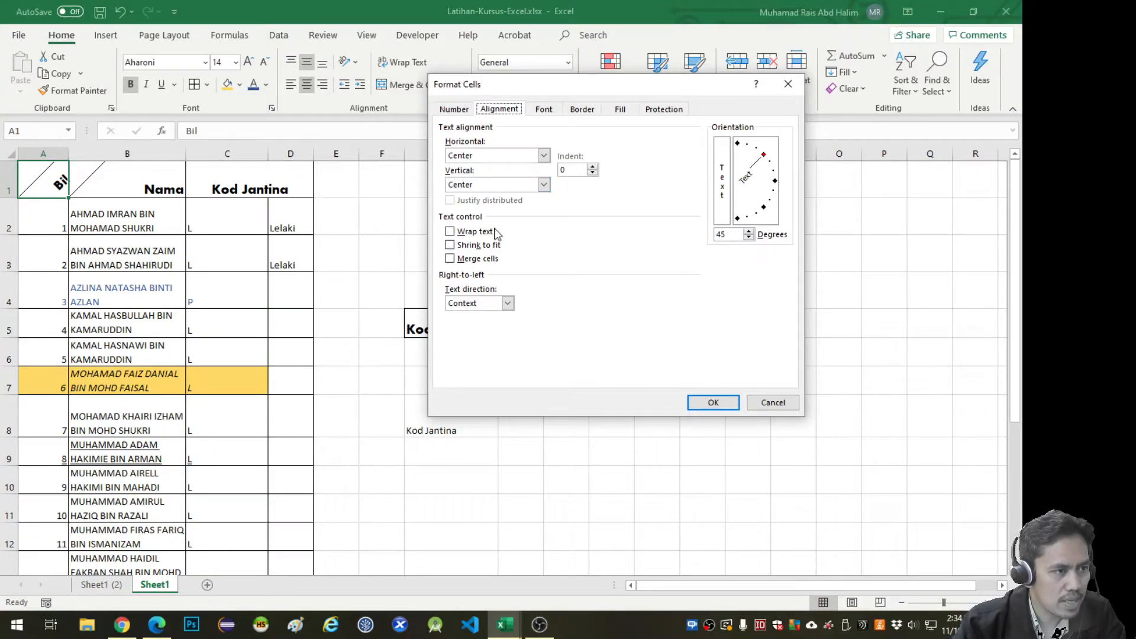
left_click_drag(767, 161, 774, 177)
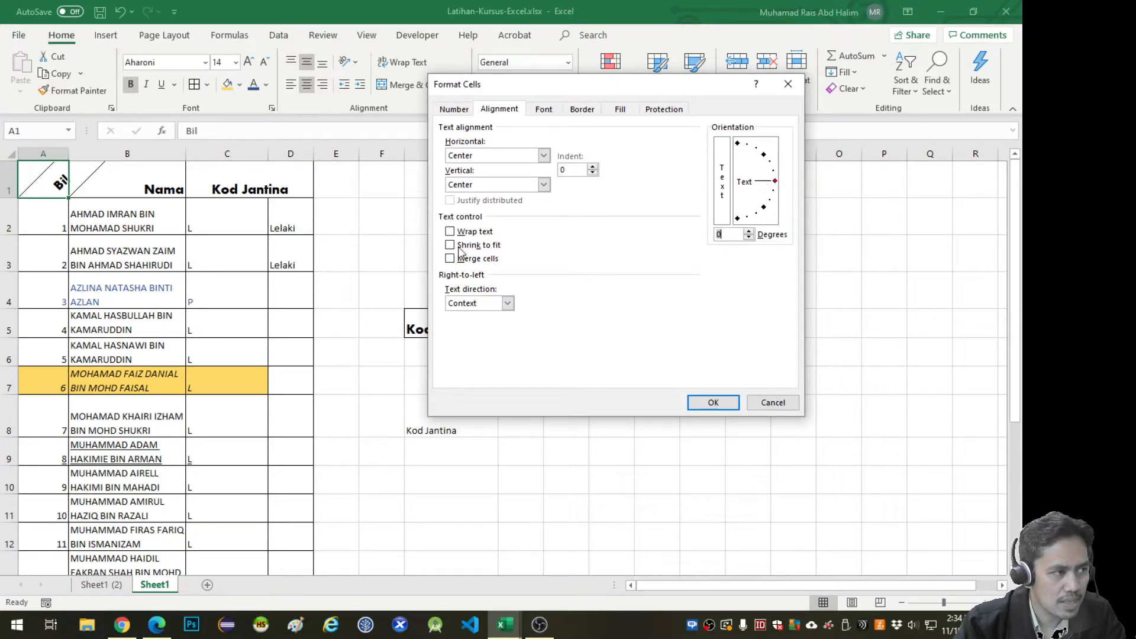
left_click(713, 402)
left_click(575, 265)
scroll(476, 246, "down", 1)
scroll(497, 245, "up", 1)
Enter Yuran as a new column header in cell E1.
left_click(349, 193)
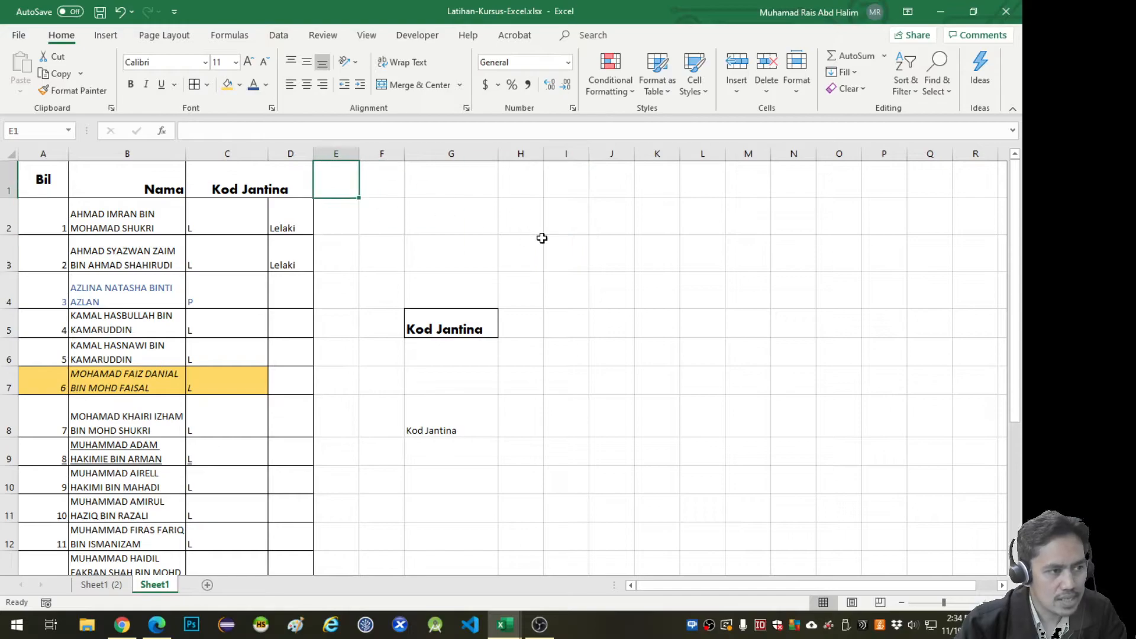
type("Yuran")
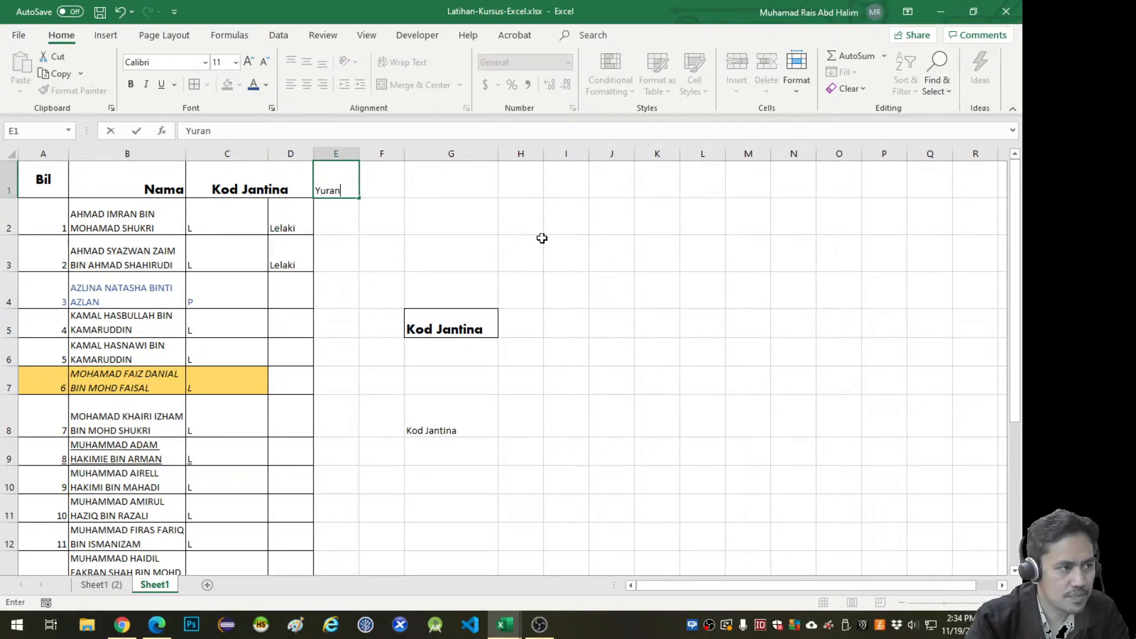
key("Return")
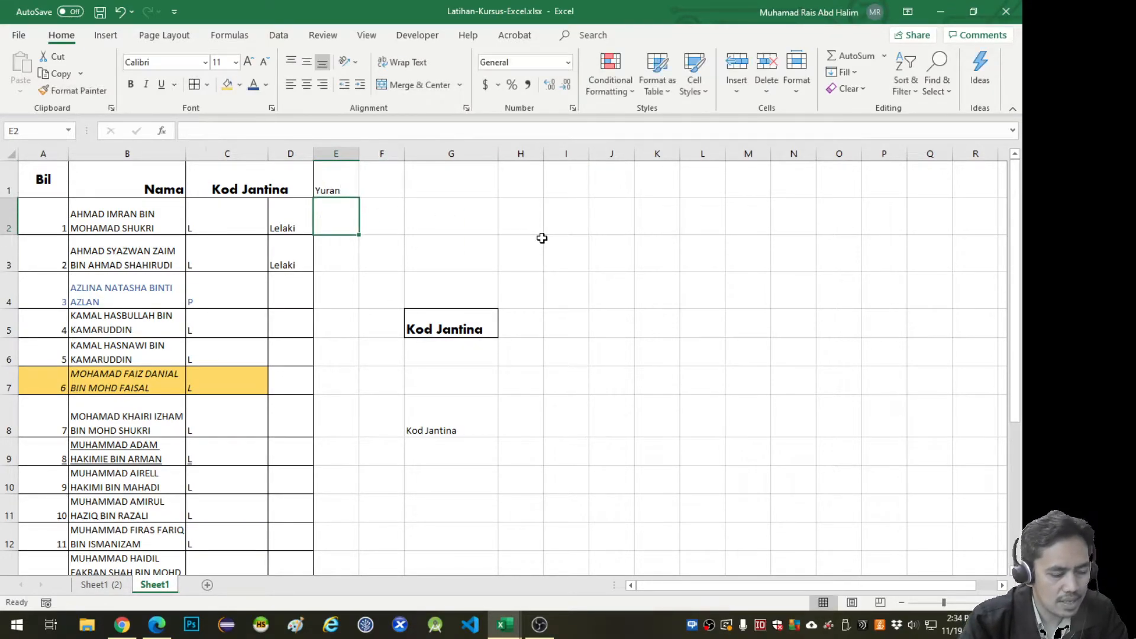
Enter the fee amounts 2, 3, 4, 5, 2, 5, 3, 2 and 3 in cells E2 through E10.
type("2")
key("Return")
type("3")
key("Return")
type("4")
key("Return")
type("5 2 5 3 2 3")
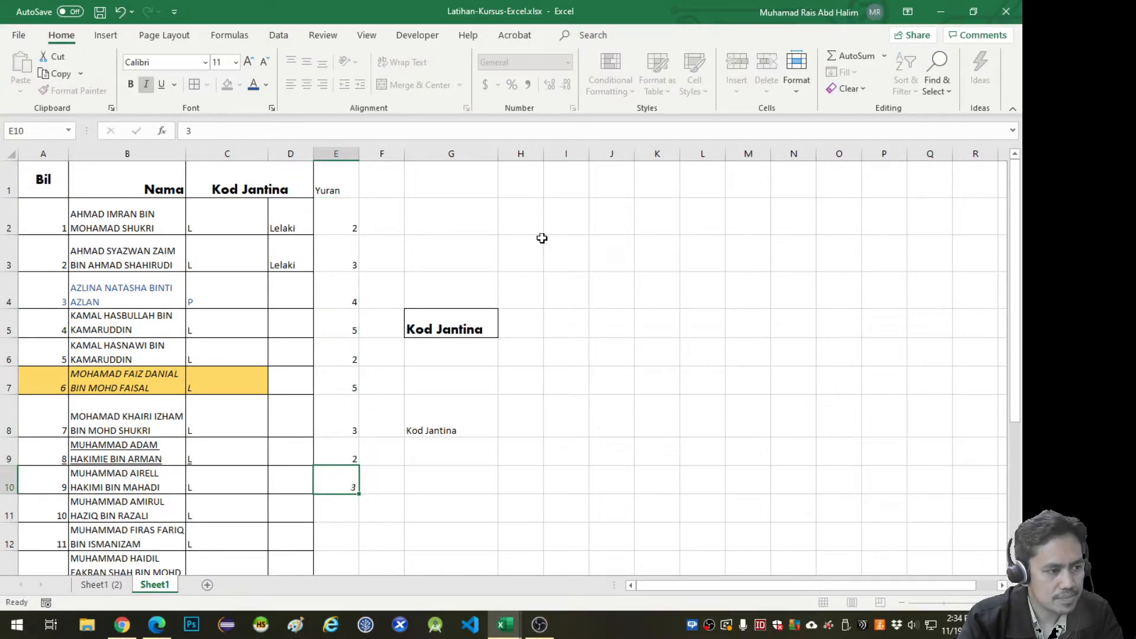
Enter the fee amounts 4, 5, 2, 3, 35, 3, 2, 3, 2 and 4 in cells E11 through E20.
type(" 4 5")
key("Return")
type("2")
key("Return")
type("3")
key("Return")
type("35")
key("Return")
type("3")
key("Return")
key("Return")
type("3")
key("Up")
type("2")
key("Return")
key("Return")
type("2")
key("Return")
type("4")
key("Return")
scroll(467, 167, "up", 3)
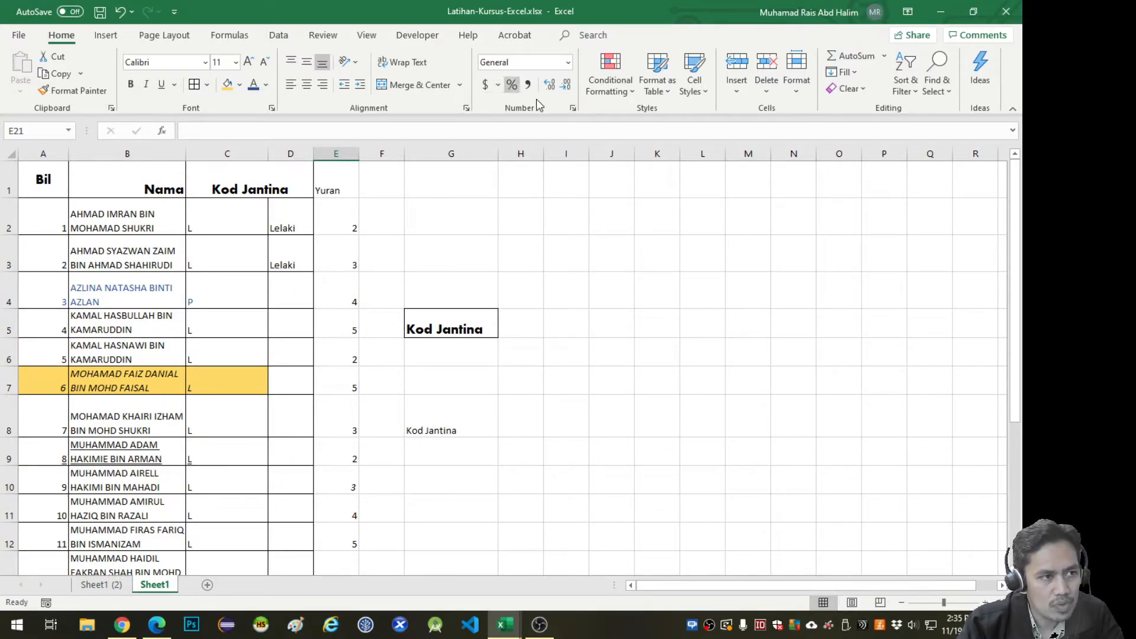
Apply the dollar Accounting Number Format to the Yuran amounts in cells E2 through E20.
left_click(349, 219)
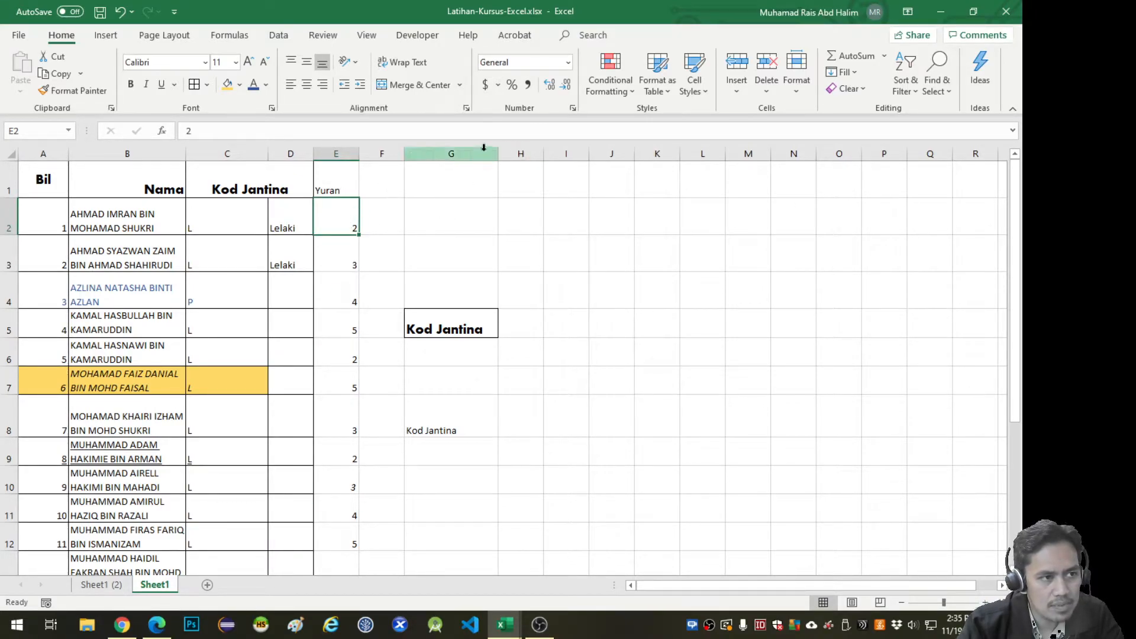
left_click(386, 251)
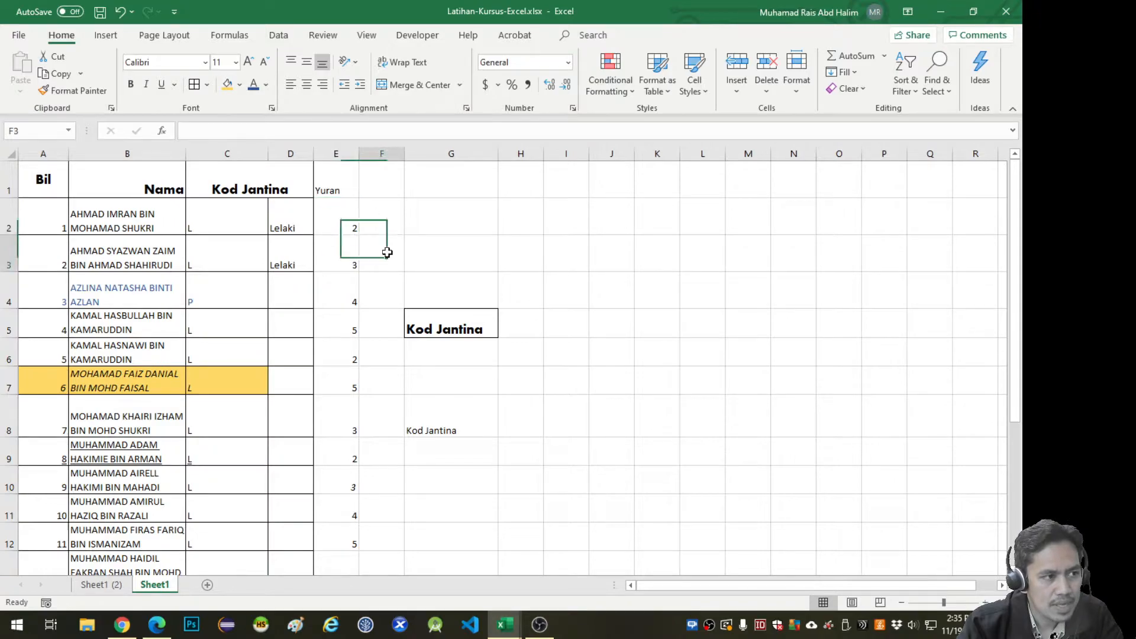
left_click(348, 217)
scroll(353, 217, "down", 5)
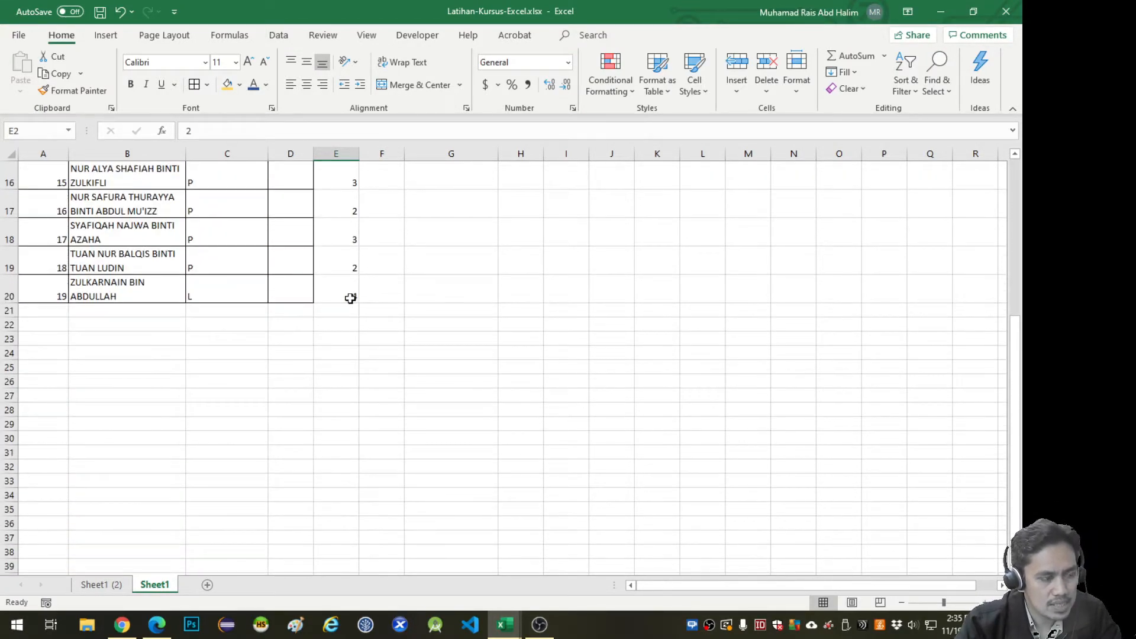
left_click(350, 299, "shift")
left_click(413, 301)
left_click_drag(350, 293, 341, 204)
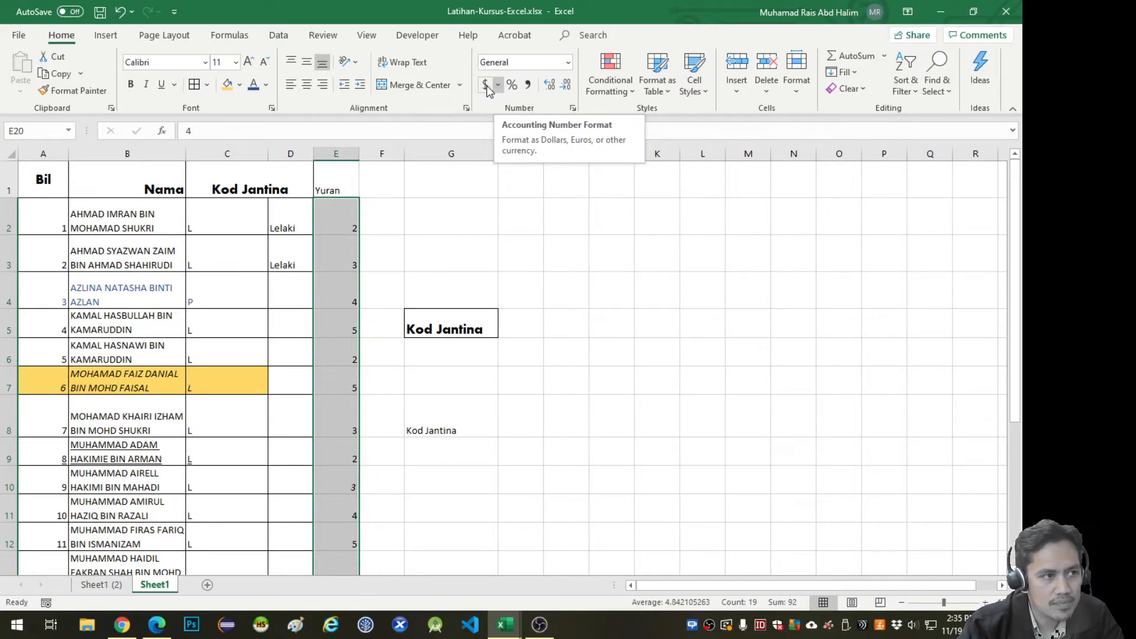
left_click(486, 86)
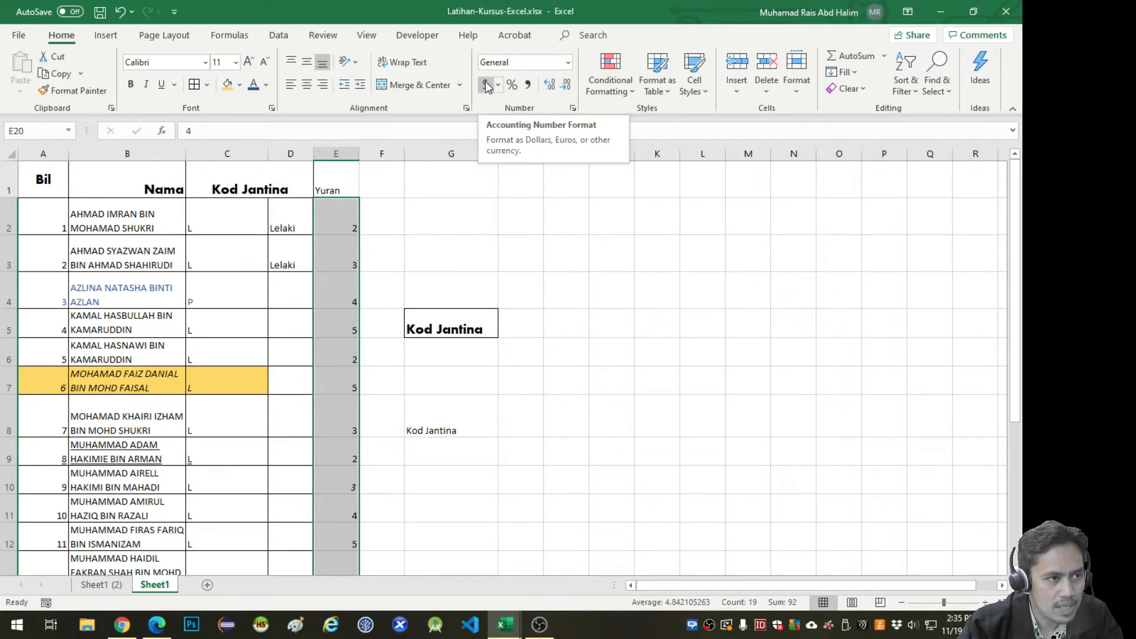
left_click(487, 85)
scroll(474, 168, "down", 4)
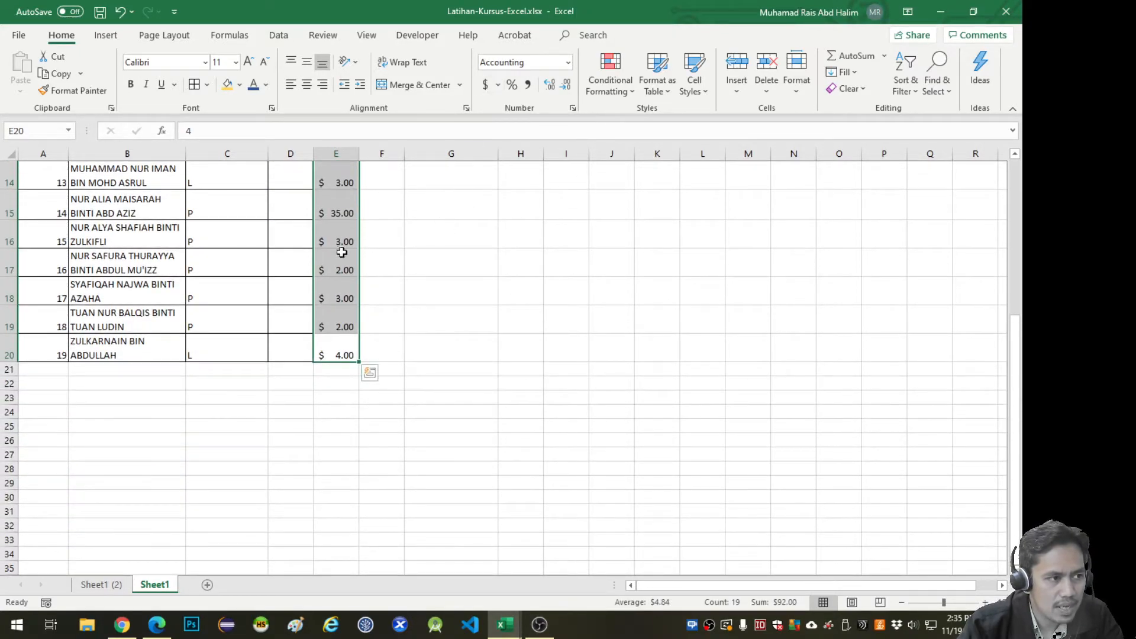
scroll(355, 253, "up", 4)
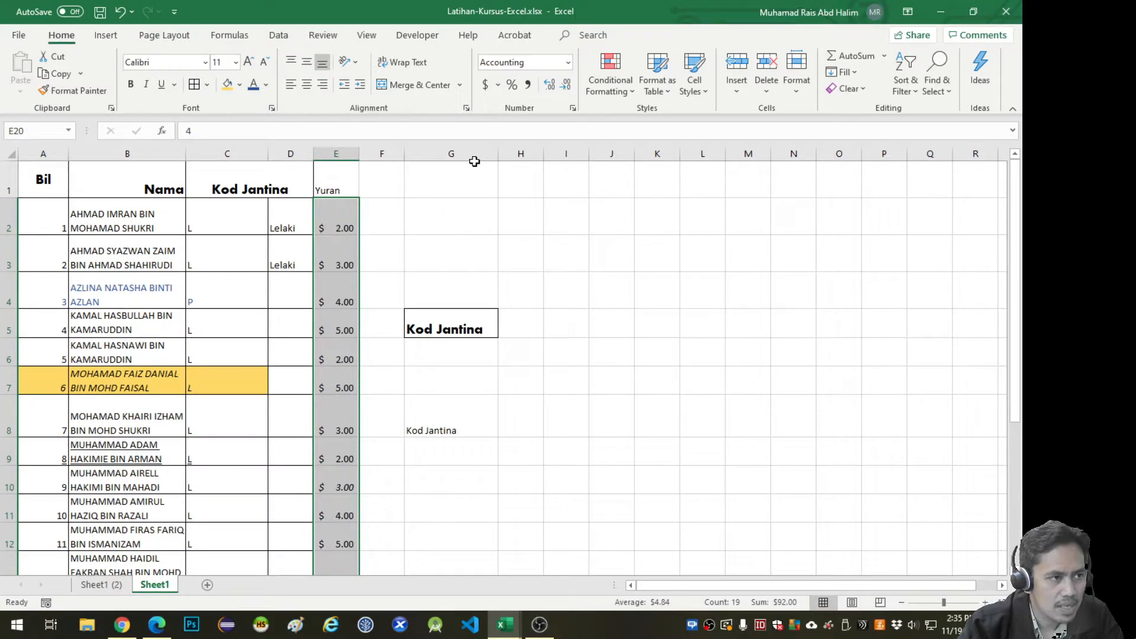
Change the accounting currency symbol of the Yuran amounts in E2 through E20 to RM Malay (Malaysia).
left_click(498, 85)
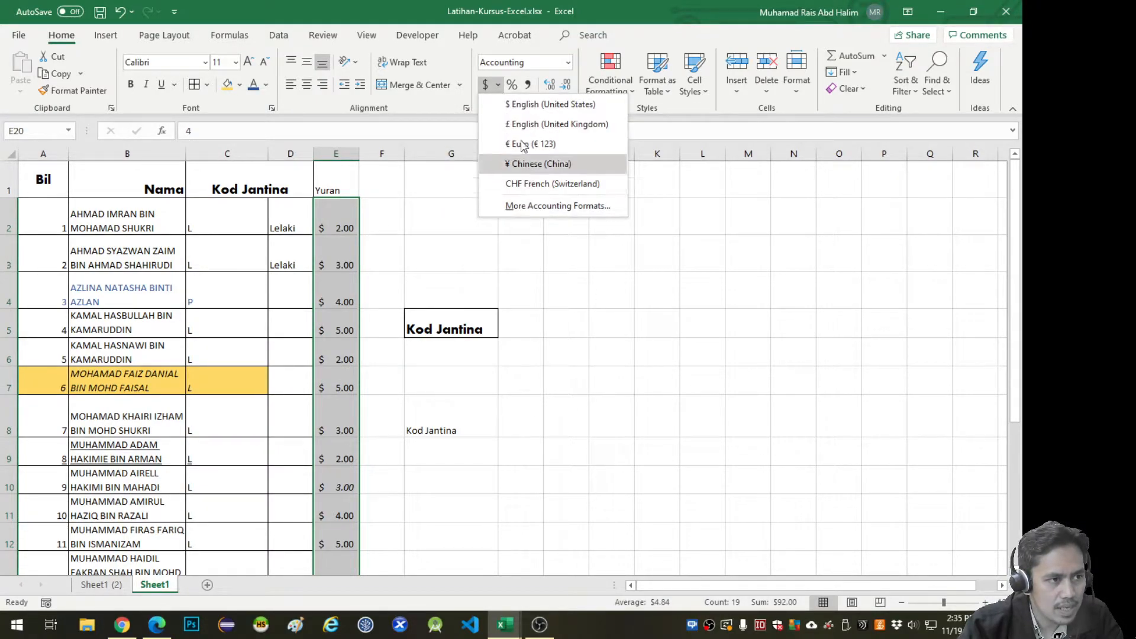
left_click(499, 96)
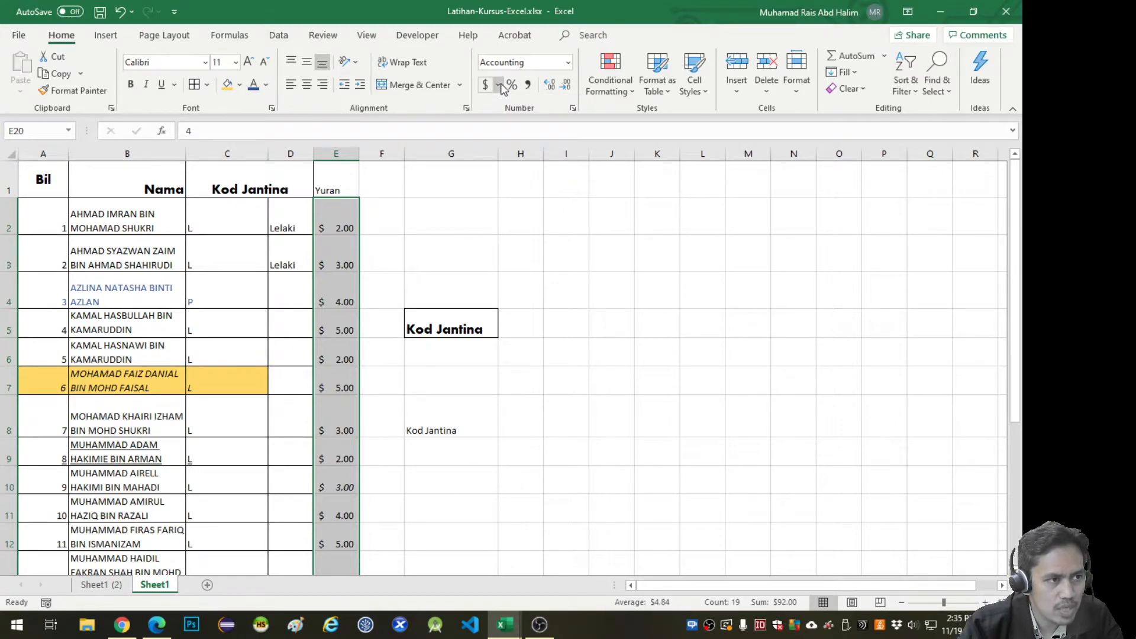
left_click(497, 86)
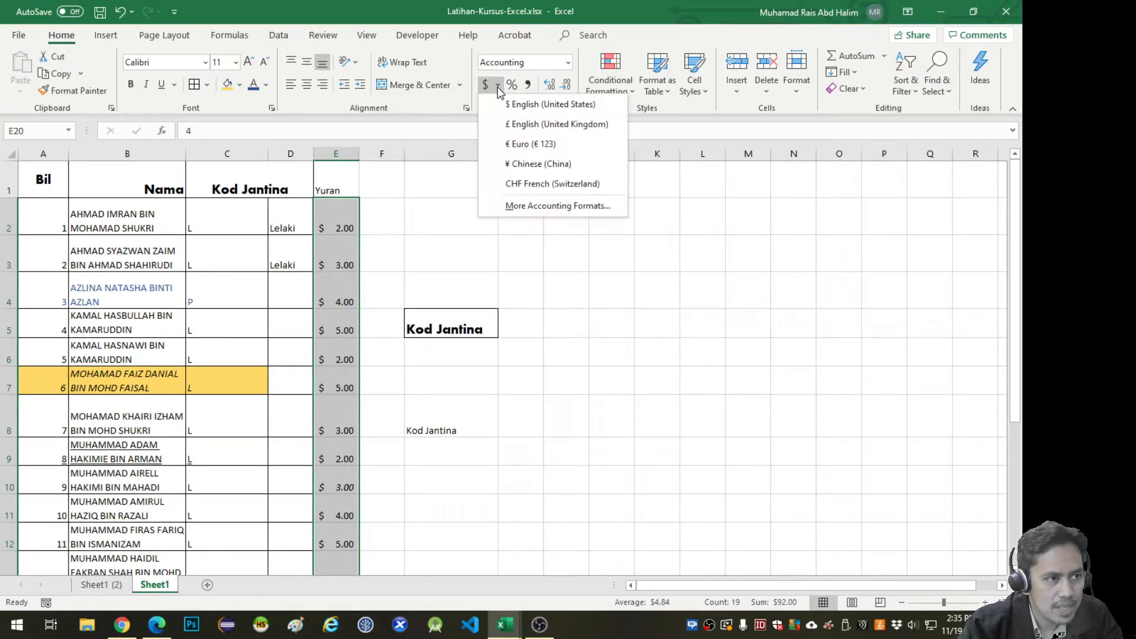
left_click(532, 206)
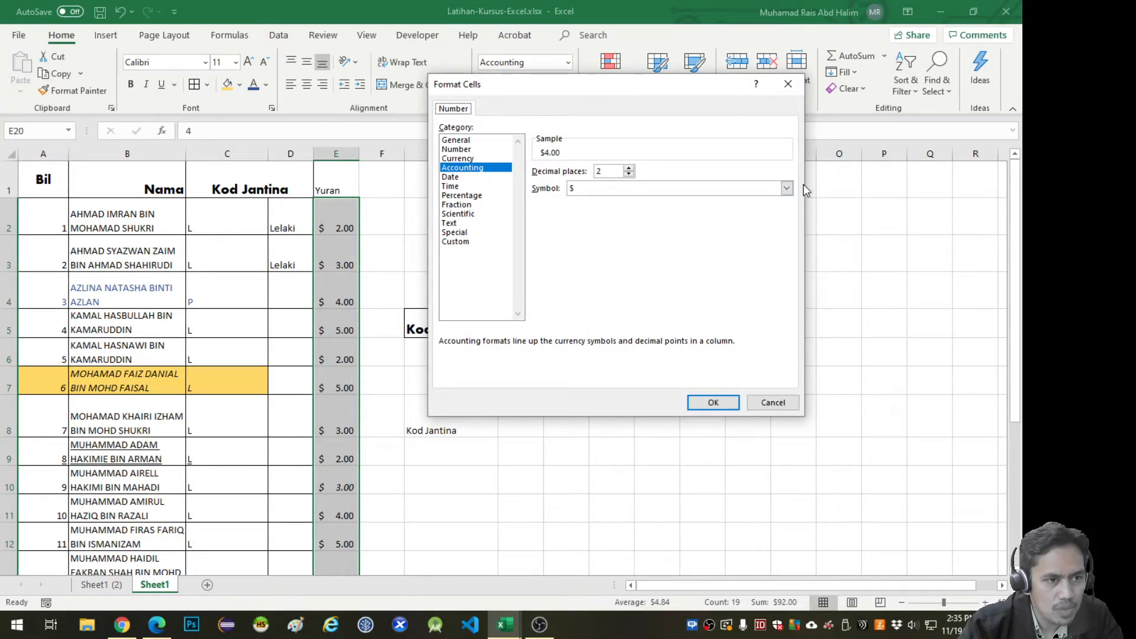
left_click(787, 188)
left_click_drag(789, 219, 790, 273)
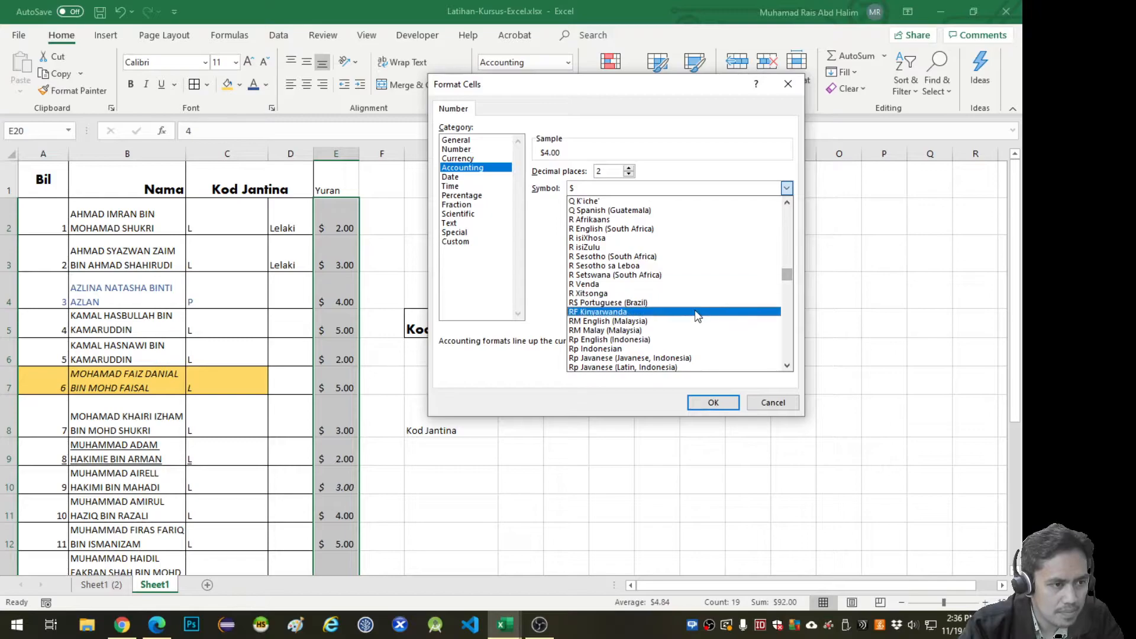
left_click(615, 330)
left_click(715, 402)
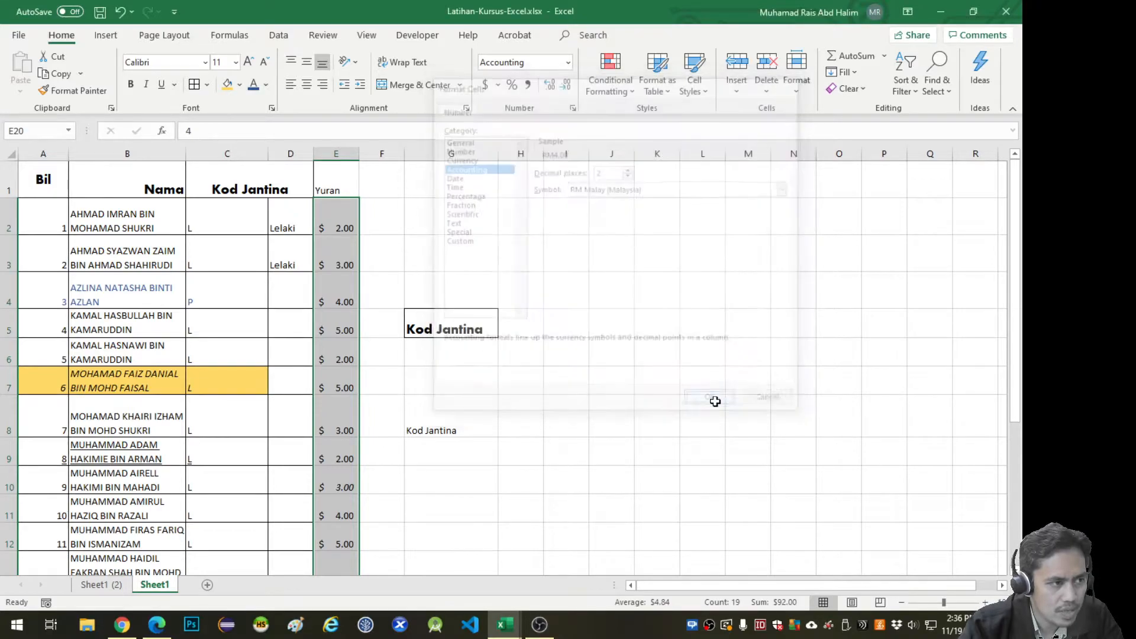
left_click(688, 359)
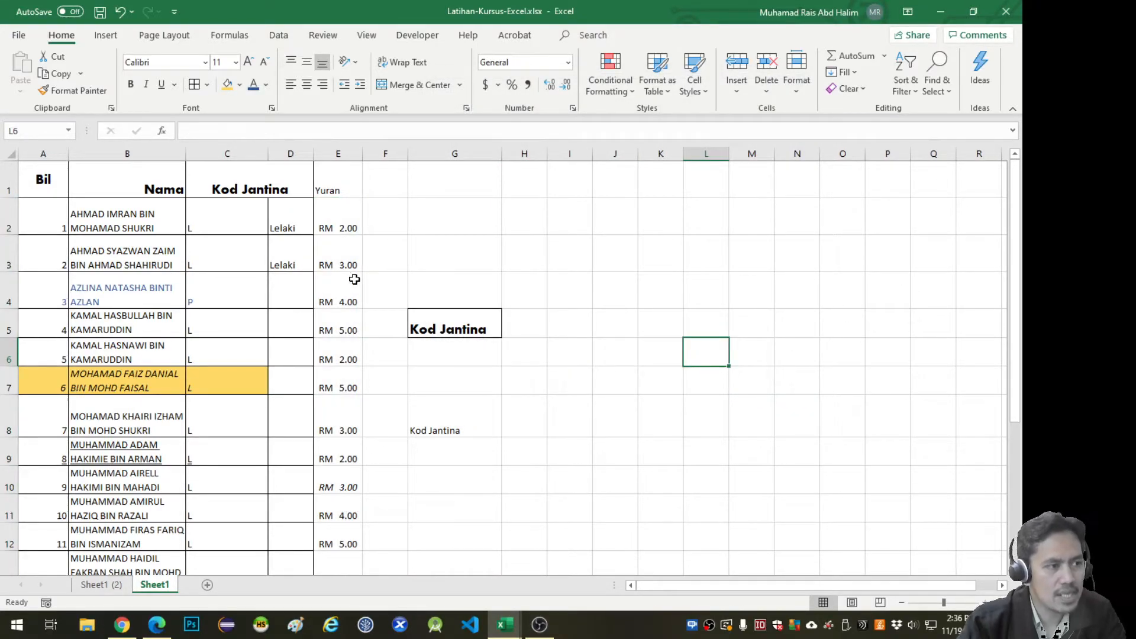
Enter RM 50 in cell H2 and compare its stored content with the formatted amount in cell E2.
left_click(528, 228)
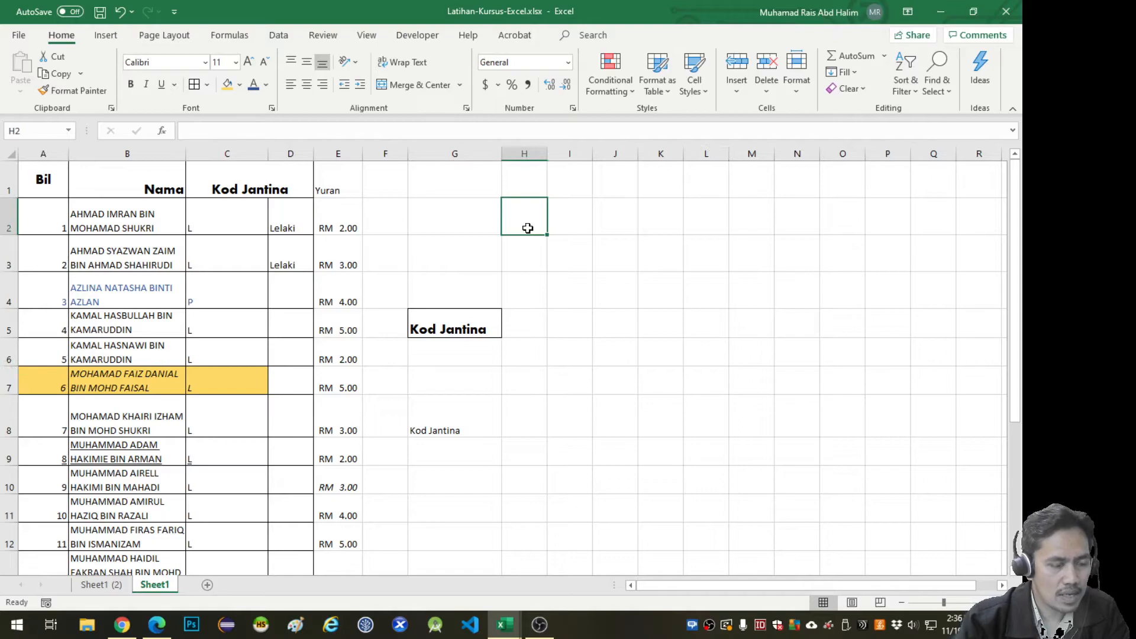
type("RM 50")
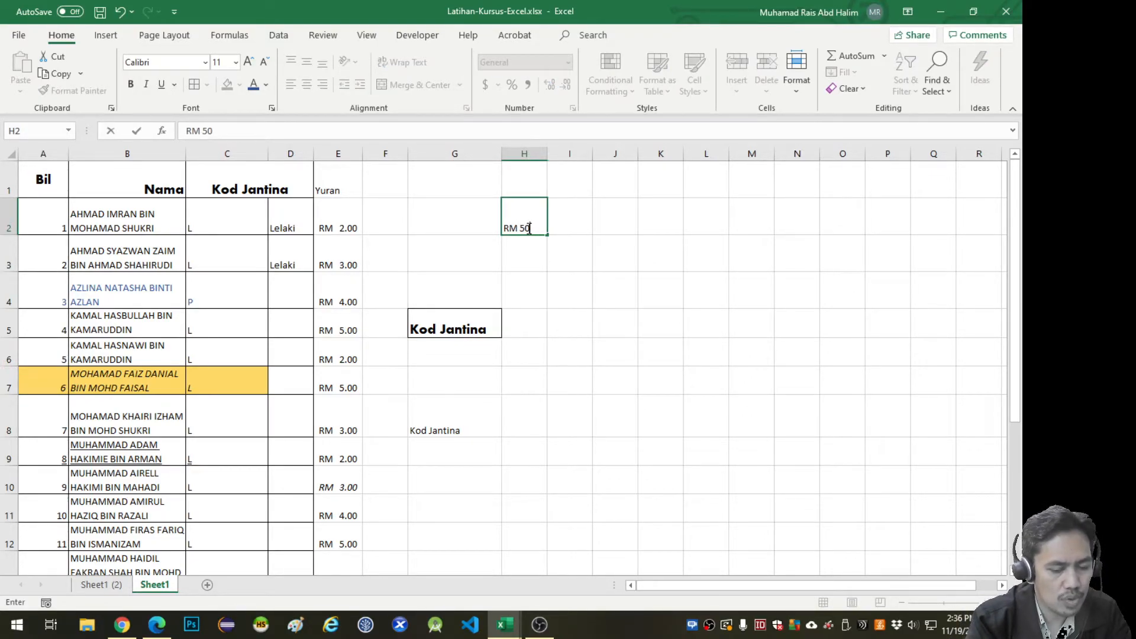
key("Return")
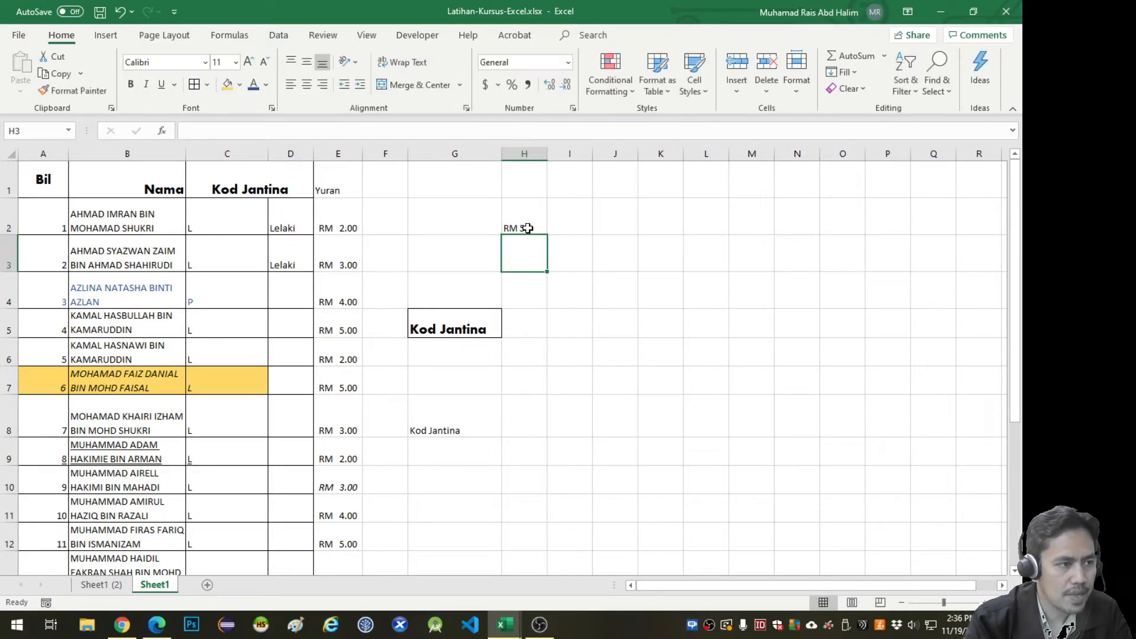
left_click(528, 228)
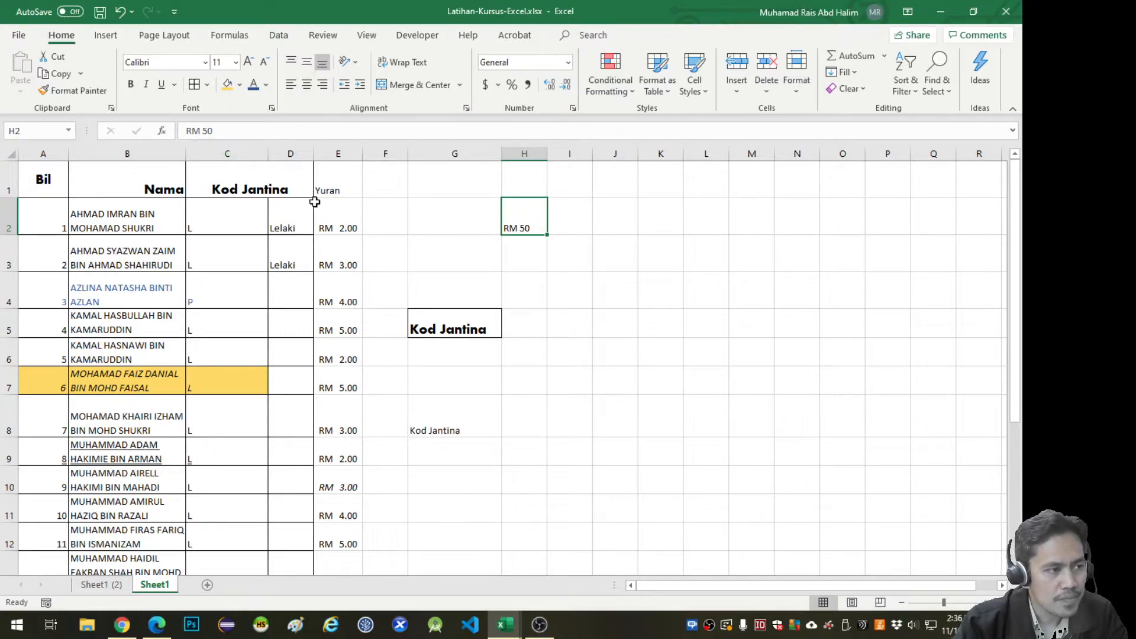
left_click(344, 224)
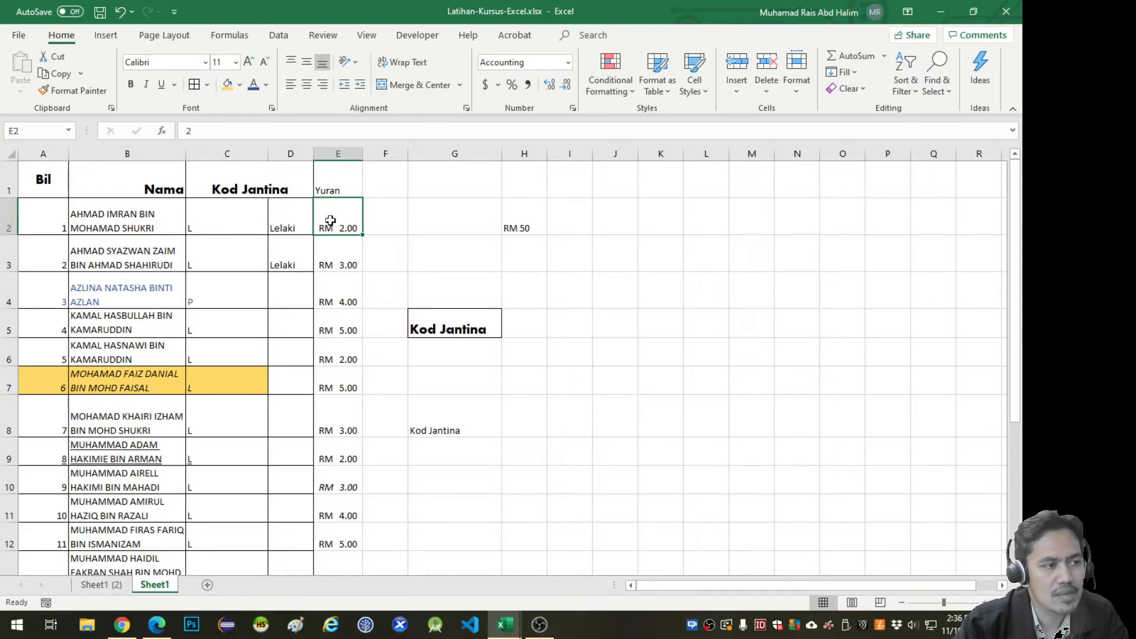
left_click(521, 215)
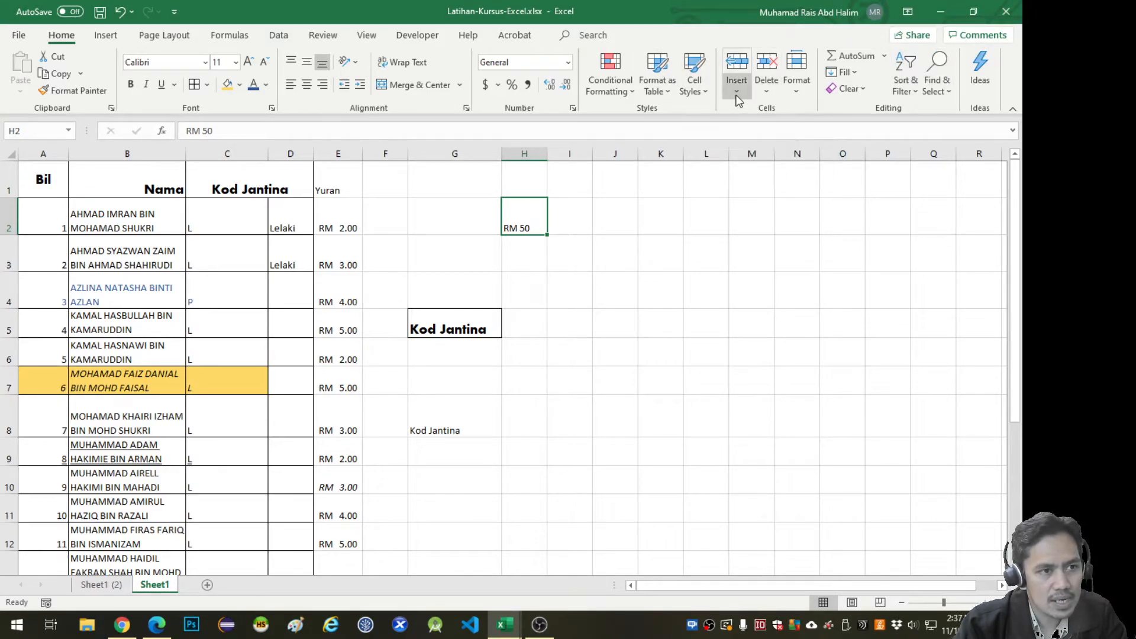
left_click(671, 233)
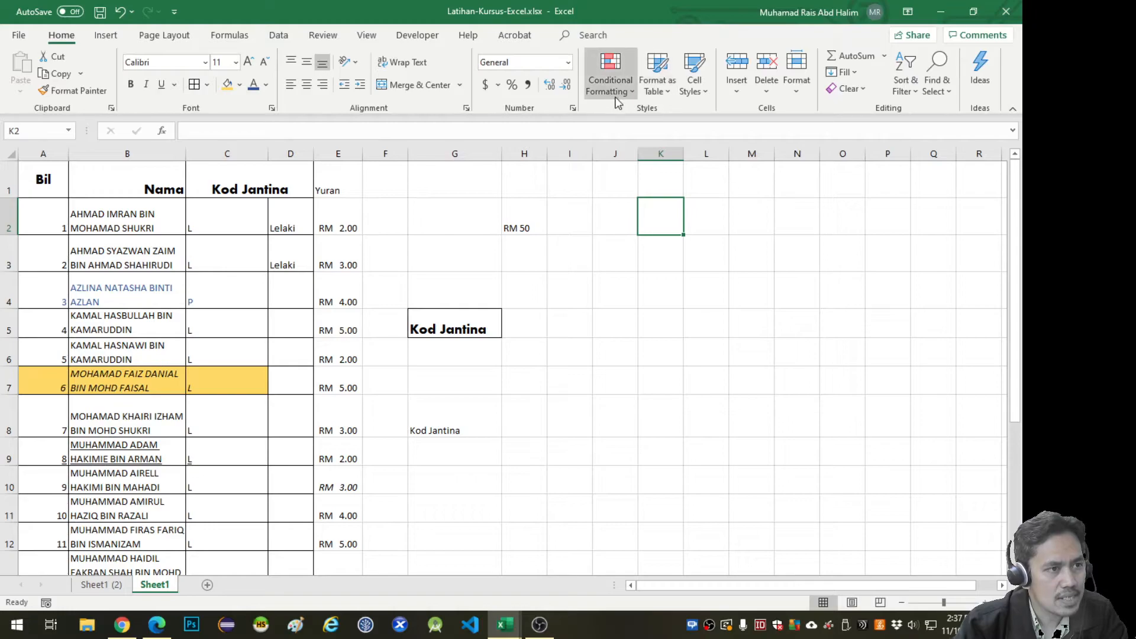
left_click(373, 254)
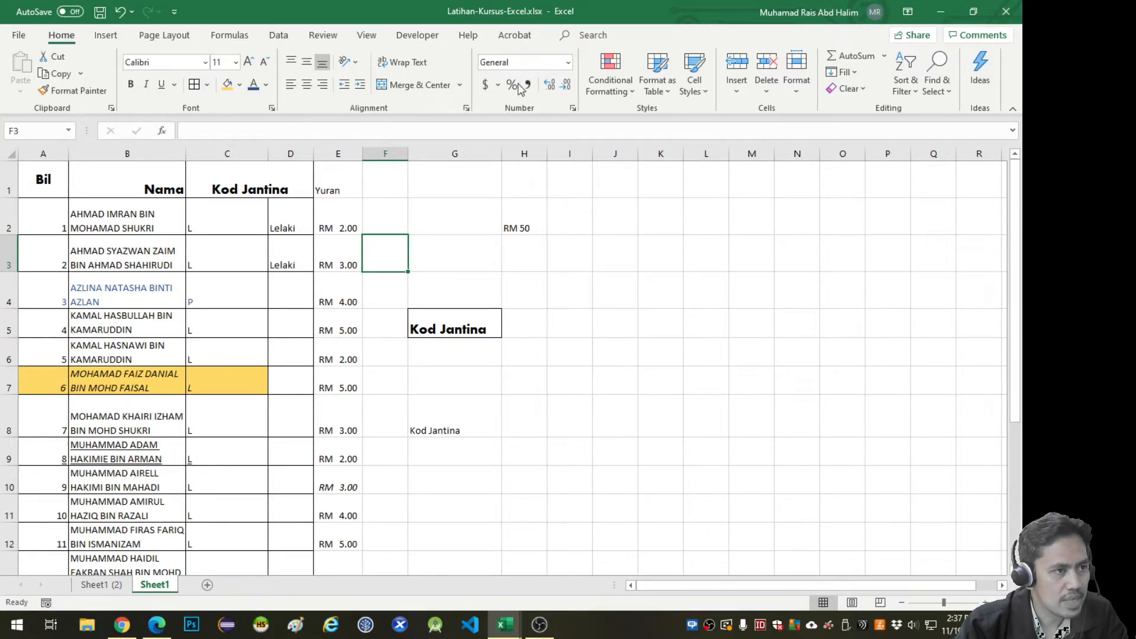
Apply the Percentage format to the Yuran amount in cell E2 and enter 0.5%.
left_click(337, 225)
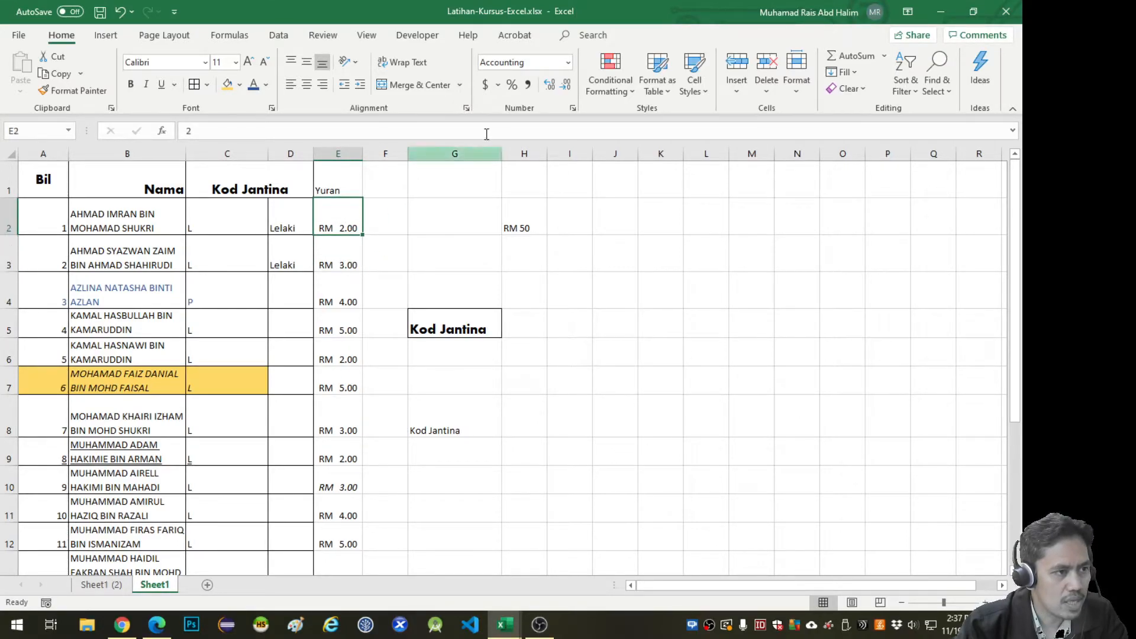
left_click(512, 84)
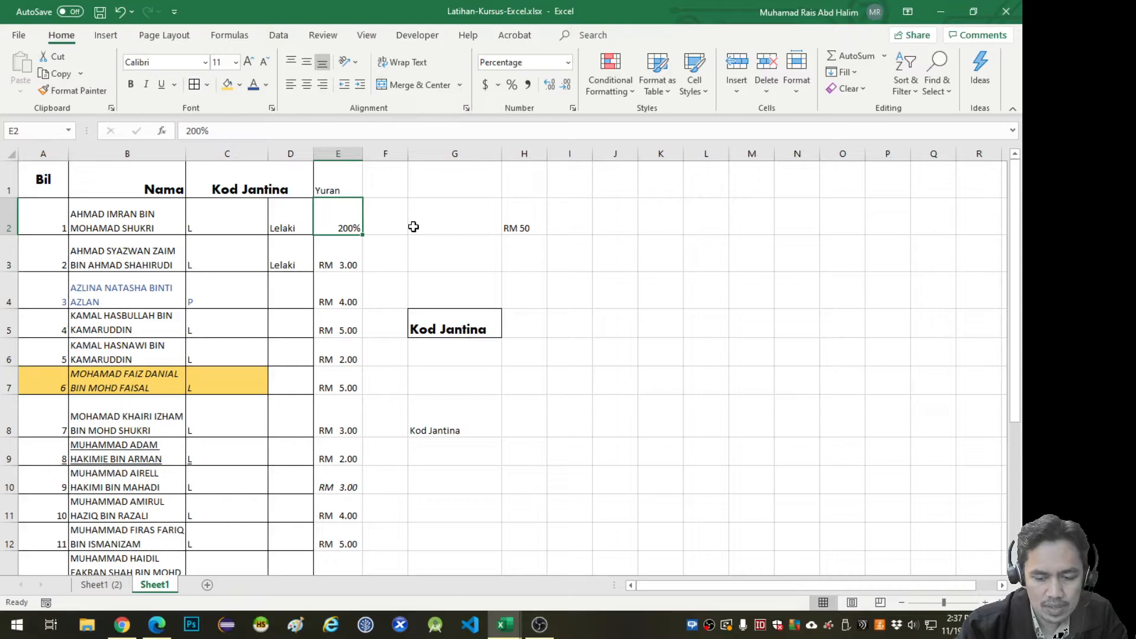
type("0.5")
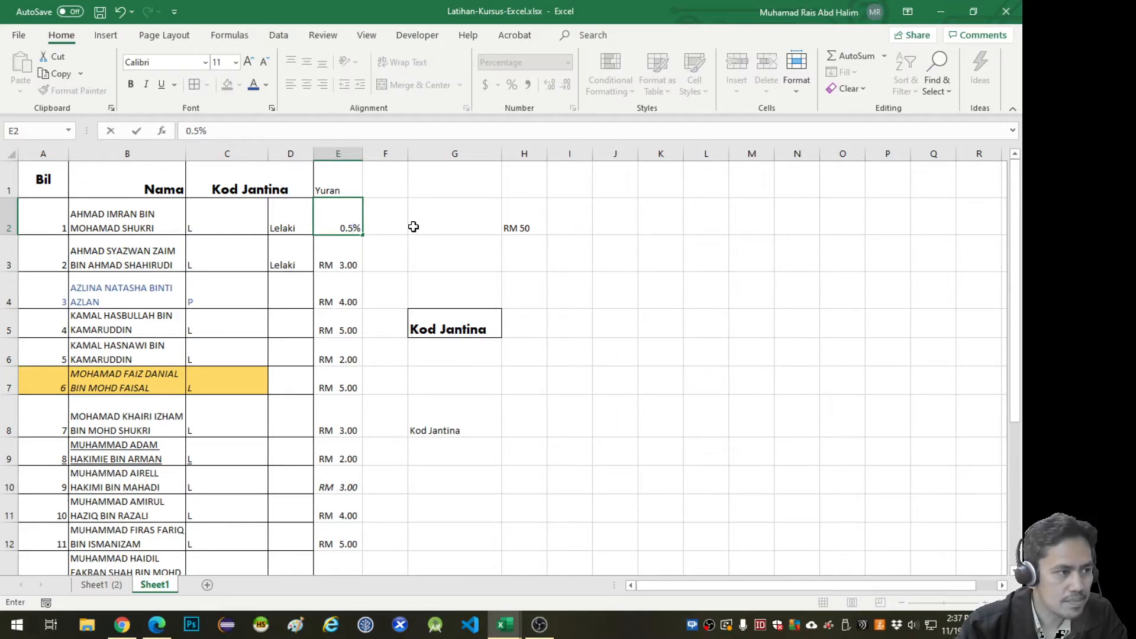
key("Return")
Set the percentage in cell E2 to 50%.
left_click(358, 227)
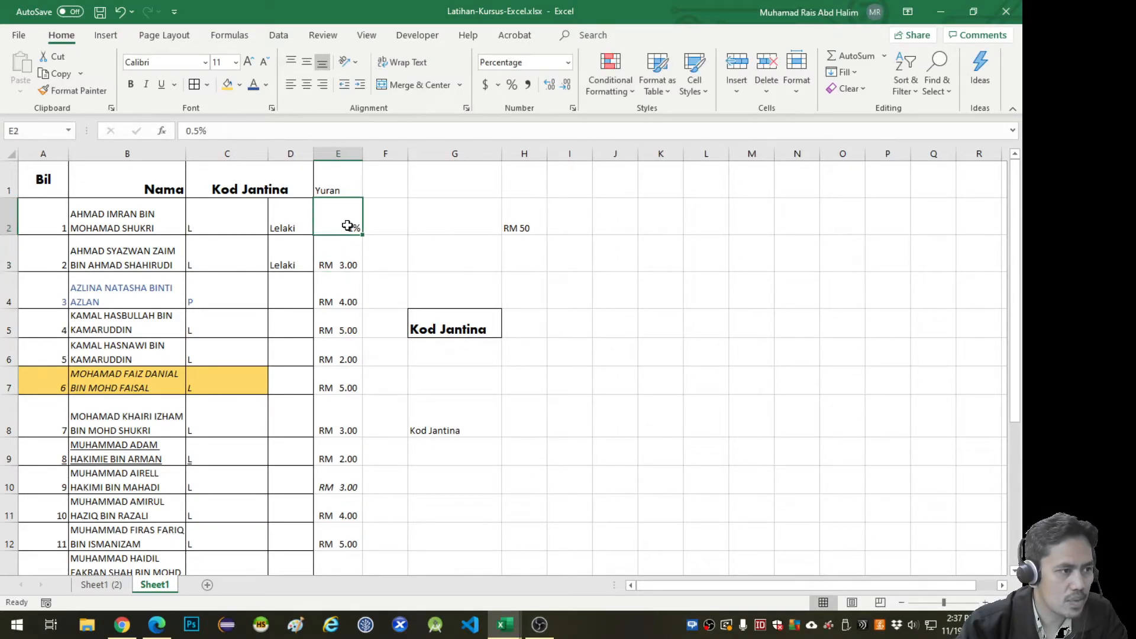
type("50")
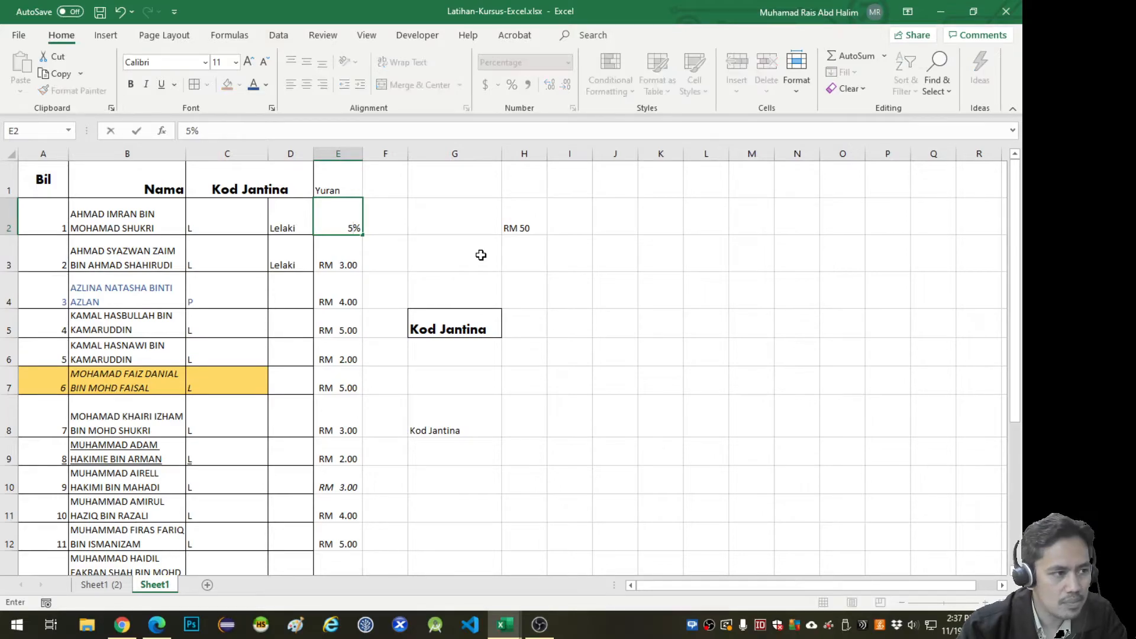
key("Return")
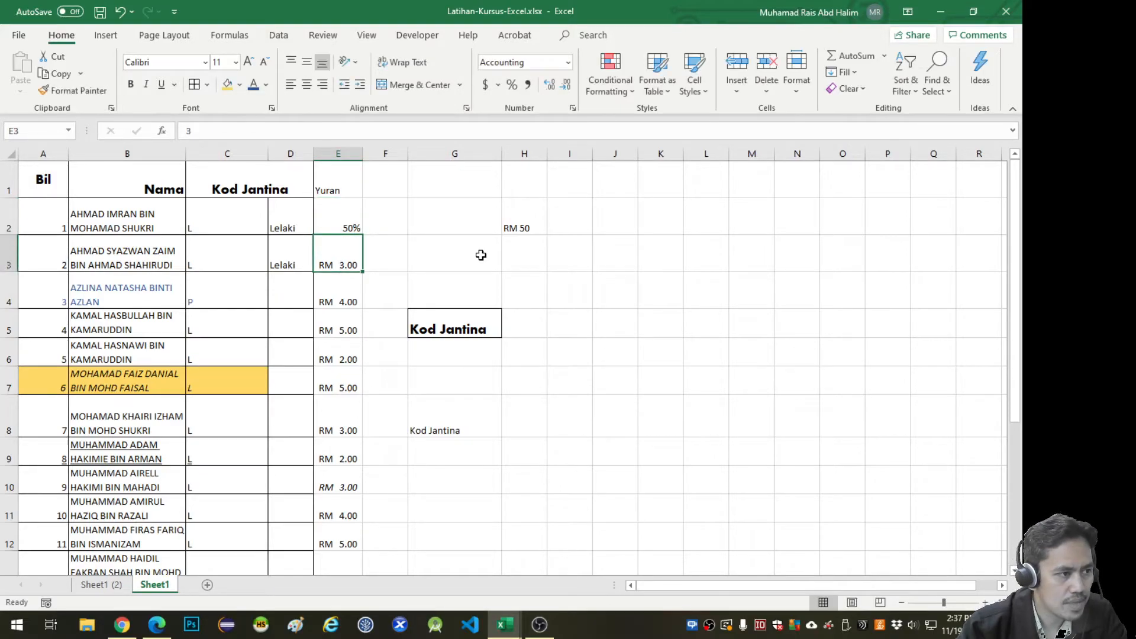
Apply the dollar Accounting Number Format to cell E2, leaving the additional accounting format settings without choosing another symbol.
left_click(347, 222)
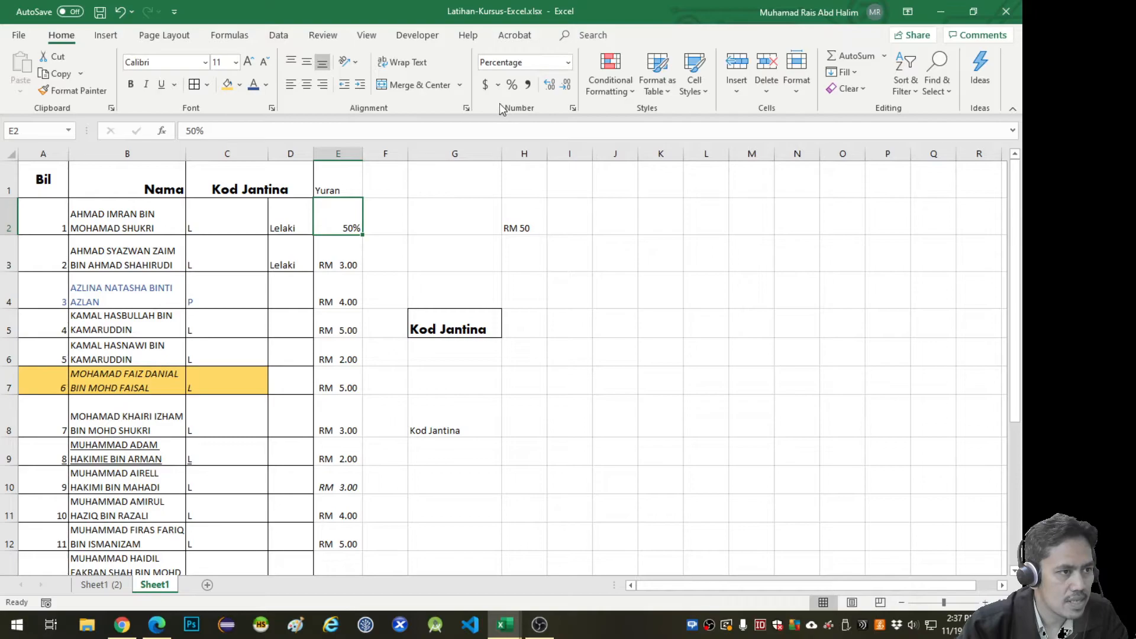
left_click(485, 86)
left_click(496, 87)
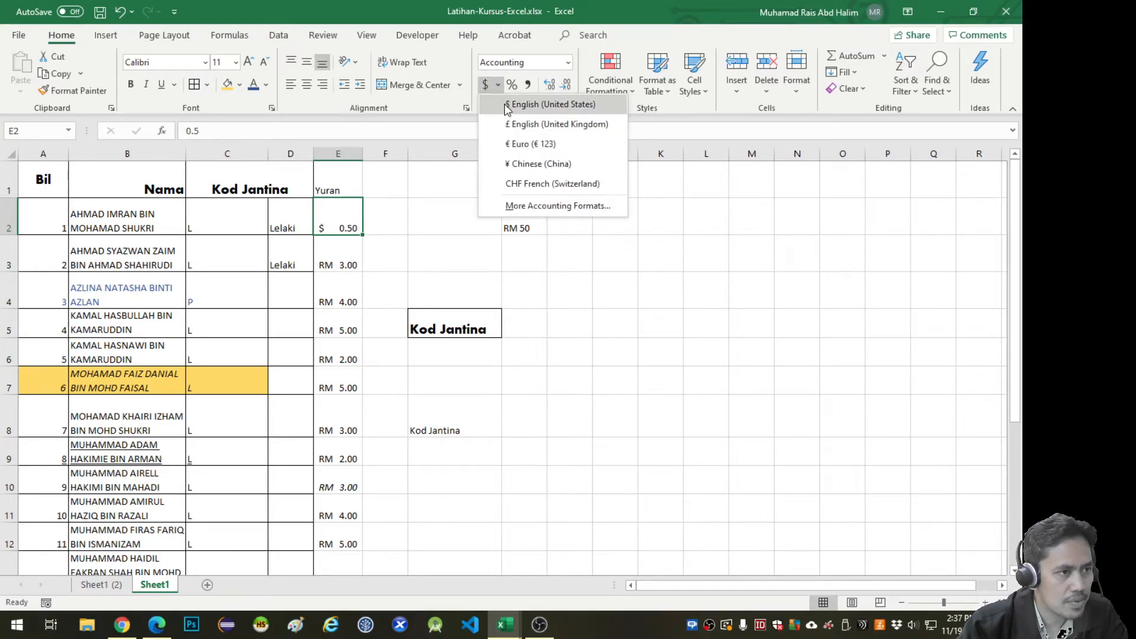
left_click(524, 207)
left_click(772, 402)
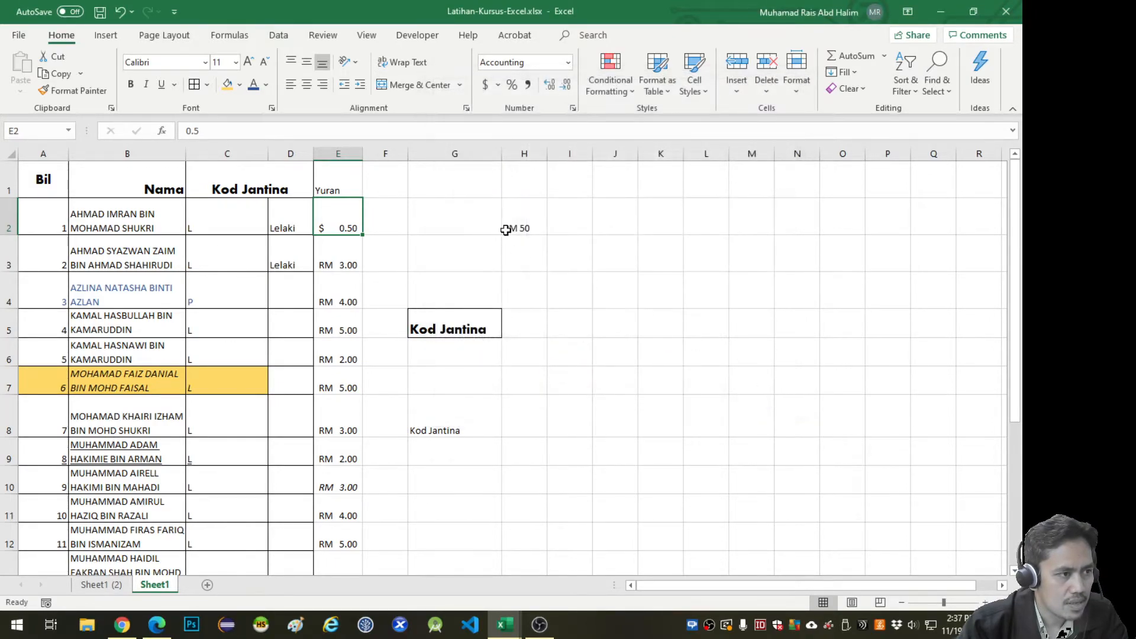
Compare the currency format of cell E2 with that of the Yuran amounts in the cells below it, down to E8.
left_click(416, 253)
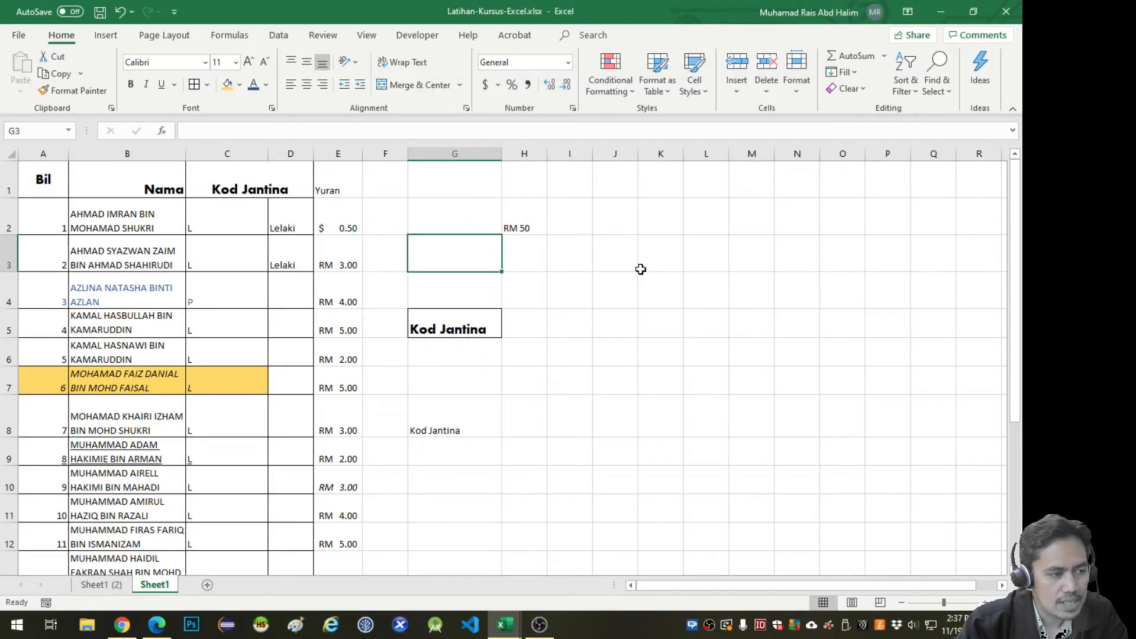
left_click(330, 299)
left_click(337, 355)
left_click(345, 406)
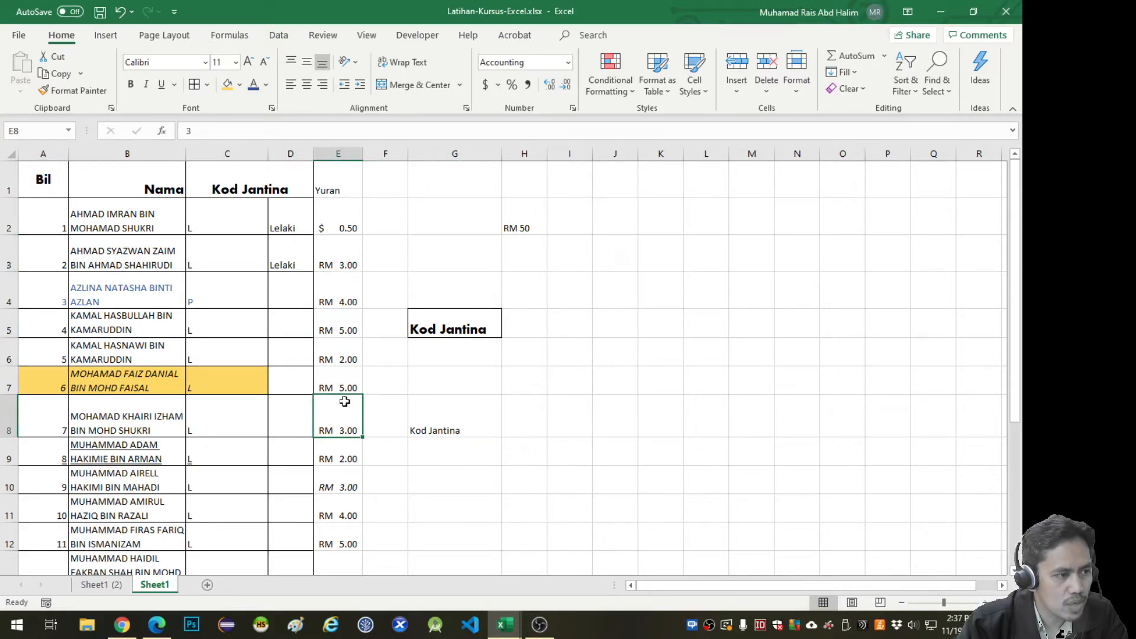
left_click(354, 261)
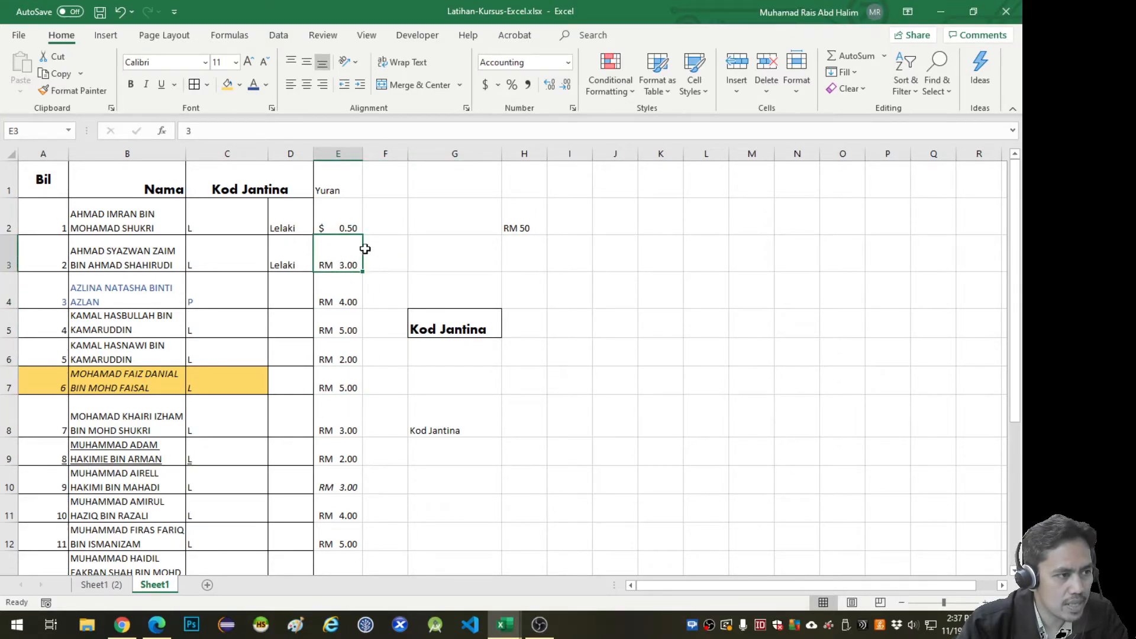
left_click(338, 215)
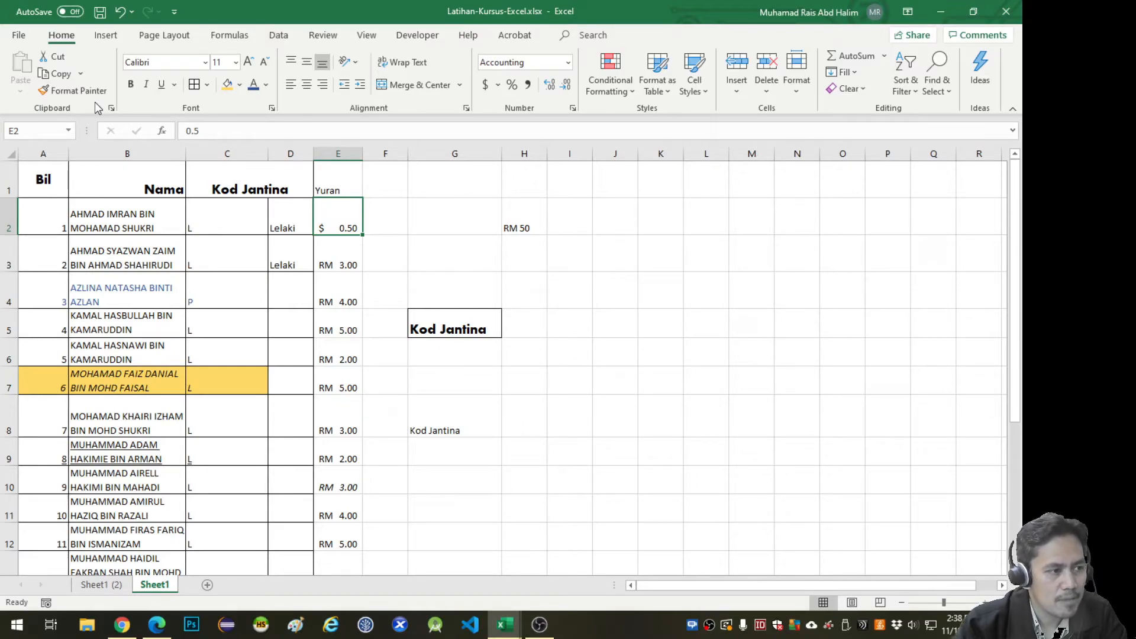
left_click(344, 260)
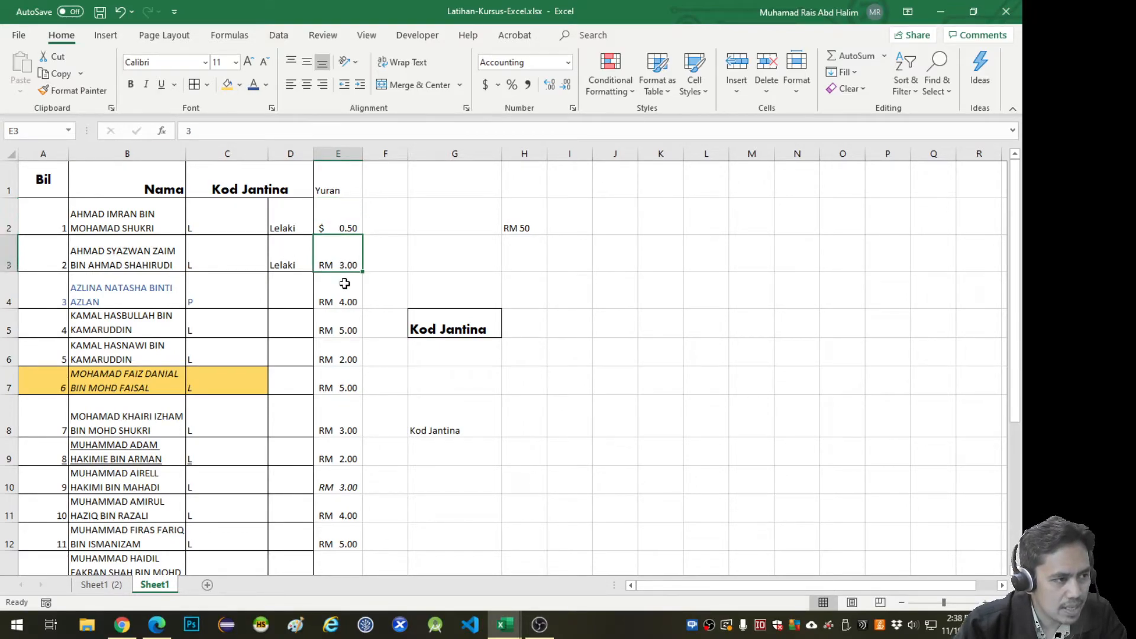
left_click(347, 290)
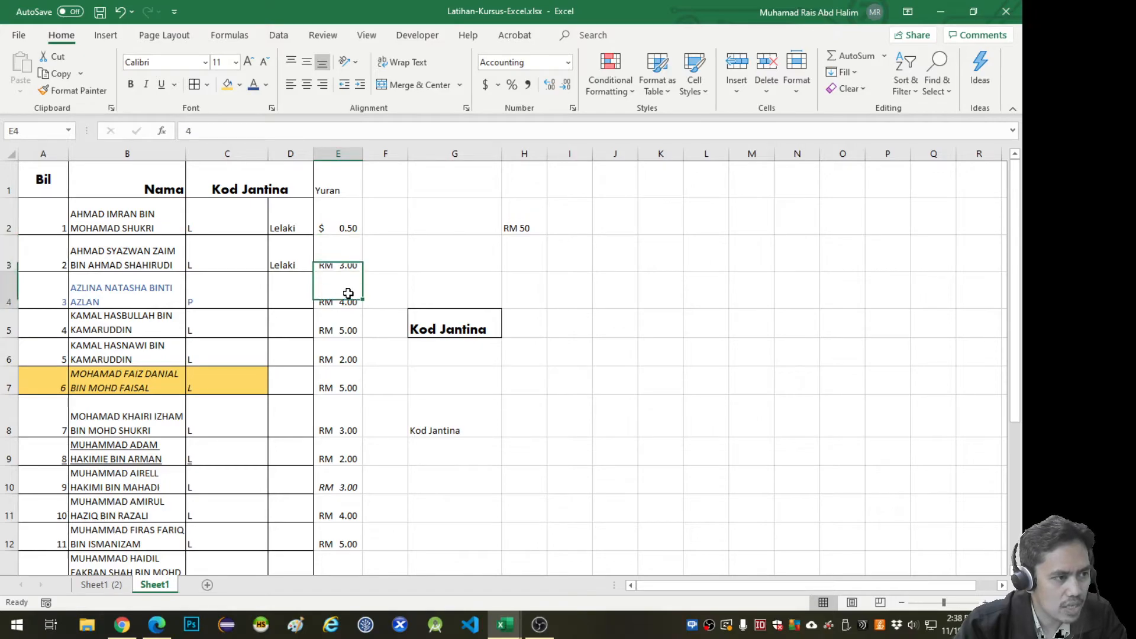
Centre the Yuran amount in cell E3 horizontally and vertically and make it bold.
left_click(345, 258)
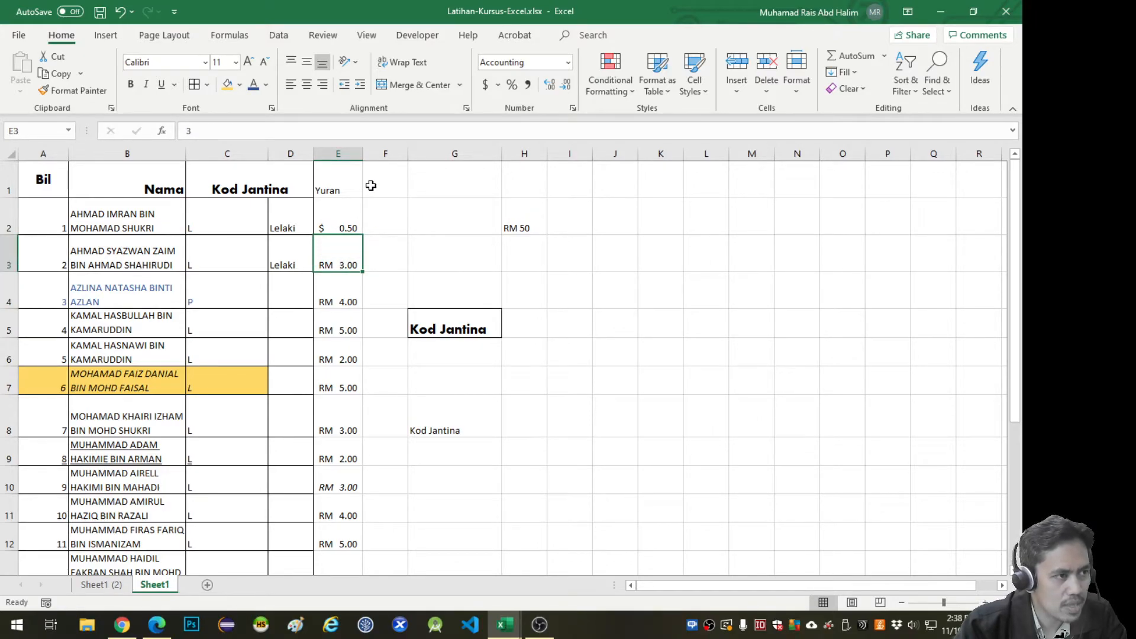
left_click(307, 84)
left_click(307, 62)
left_click(131, 84)
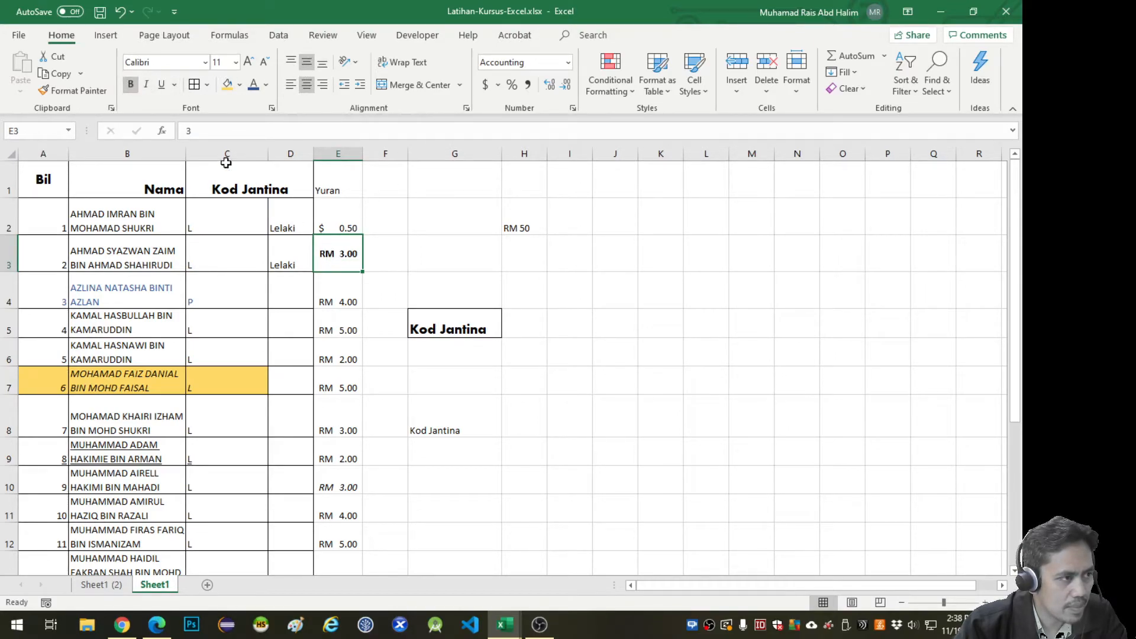
left_click(410, 267)
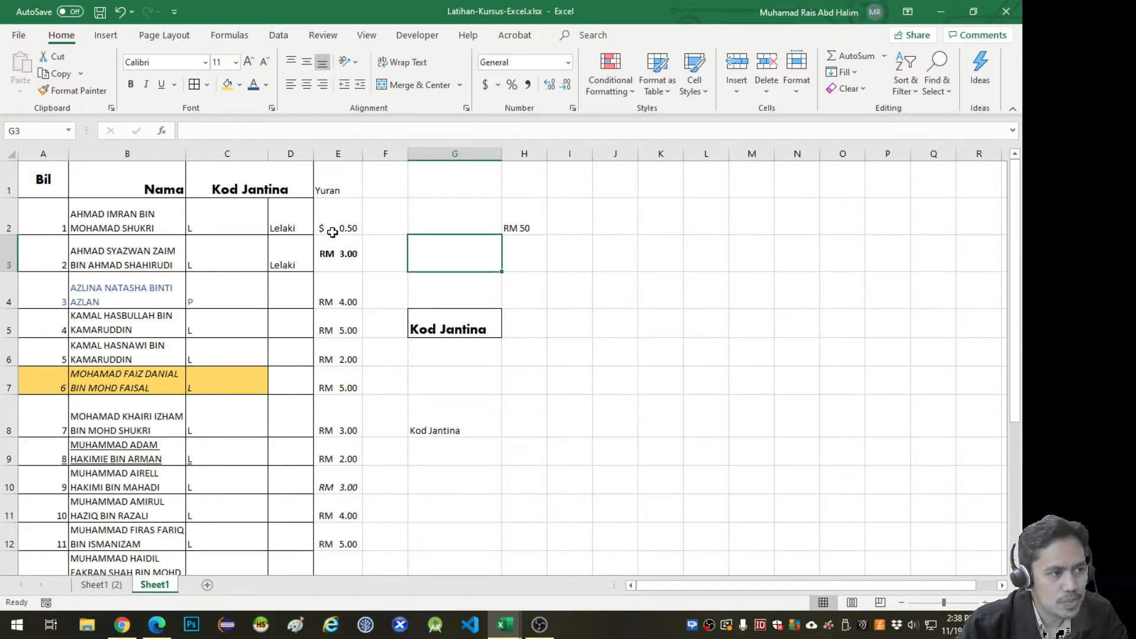
Copy the formatting of cell E3 onto cell E2 with the Format Painter.
left_click(332, 232)
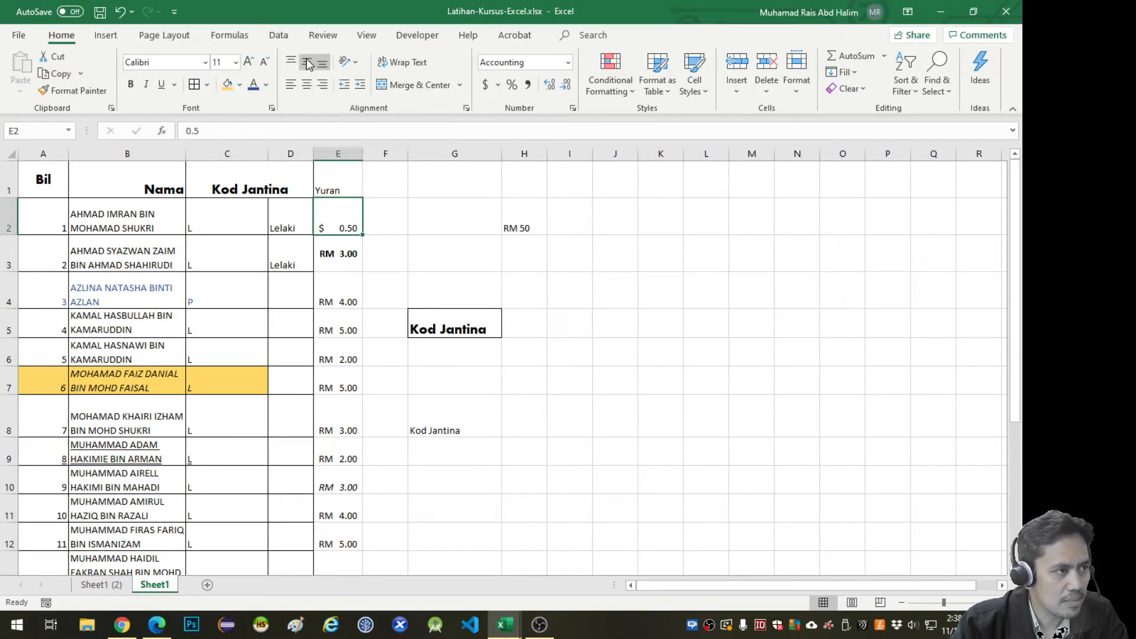
left_click(430, 232)
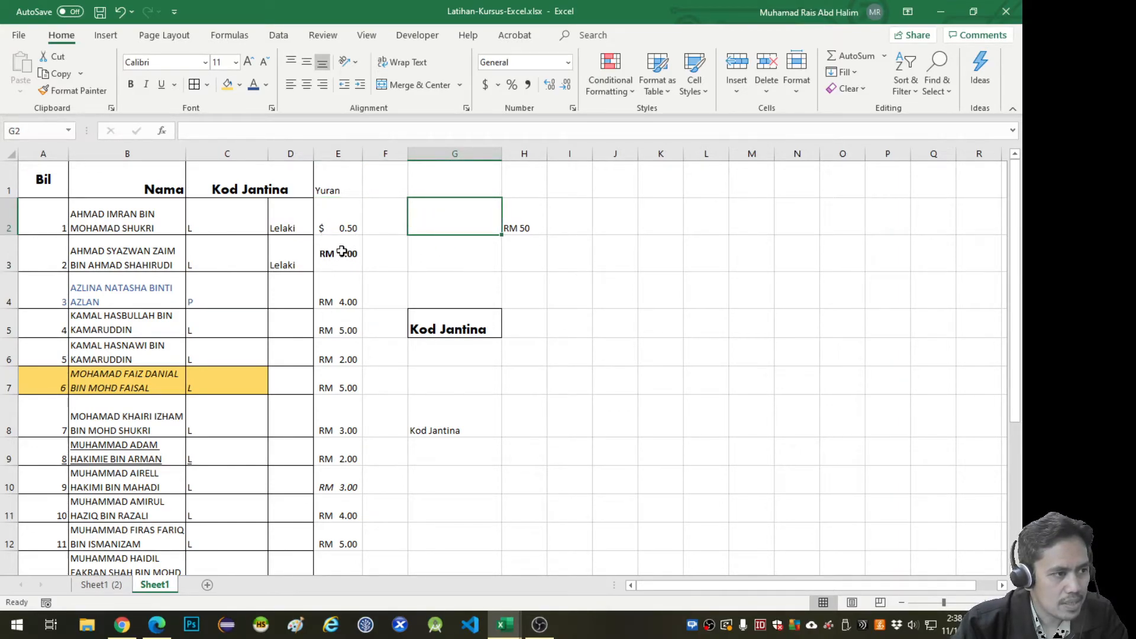
left_click(343, 255)
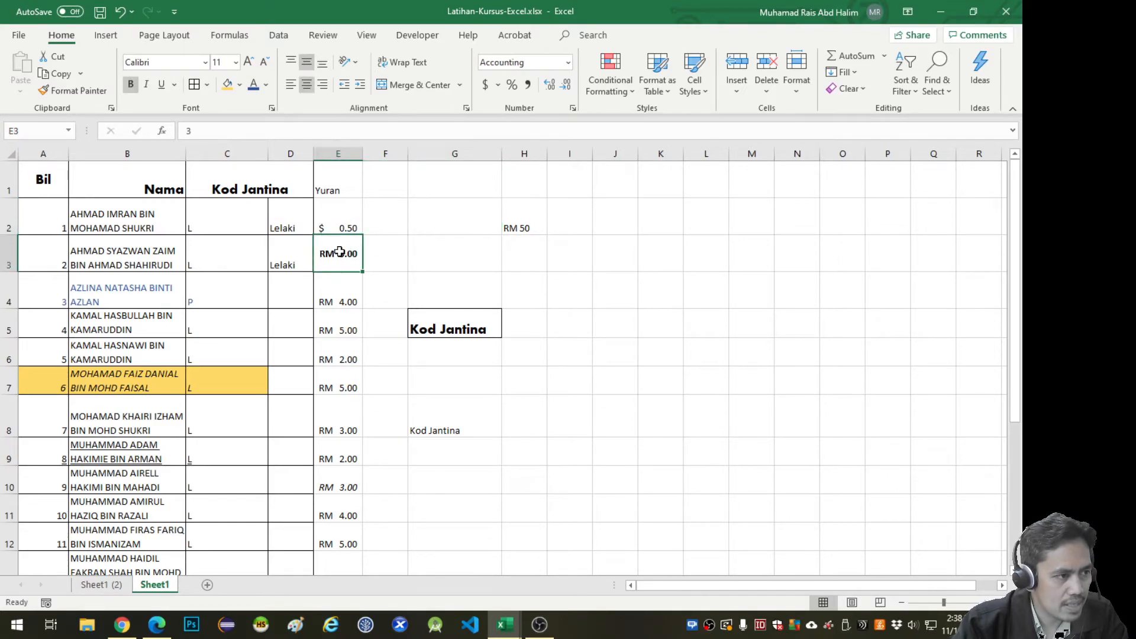
left_click(82, 93)
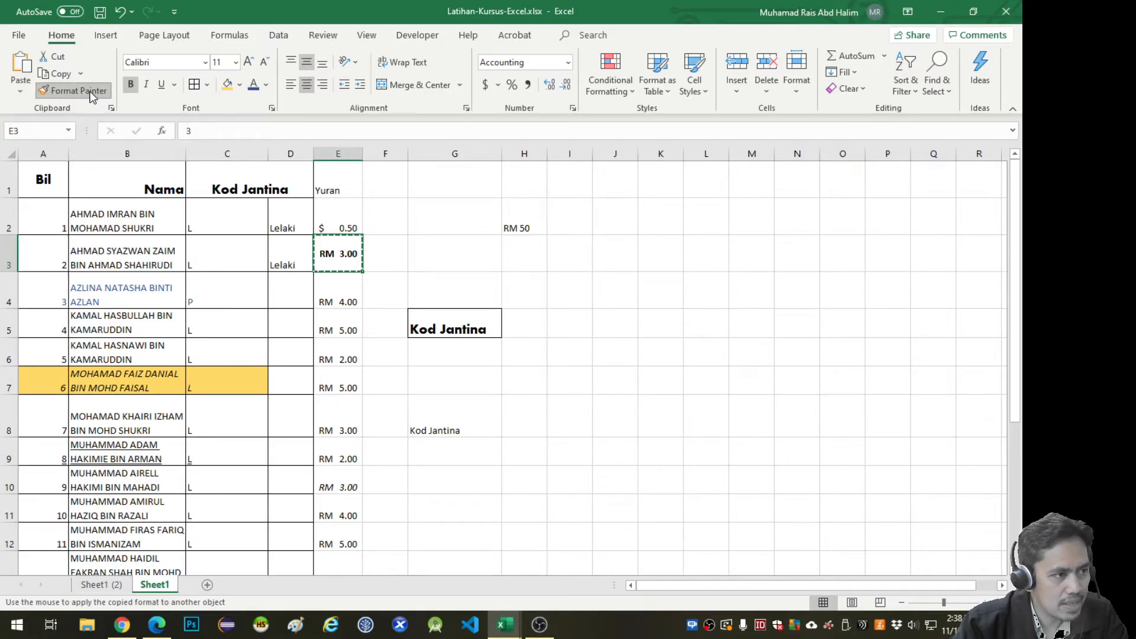
left_click(348, 222)
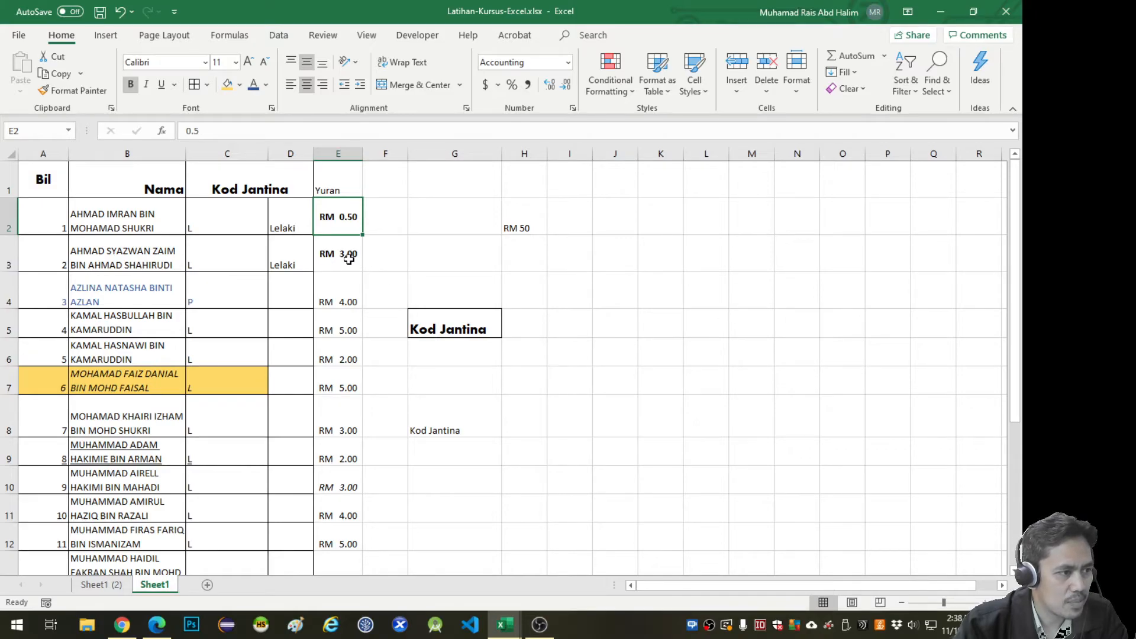
scroll(451, 252, "down", 1)
scroll(454, 249, "up", 1)
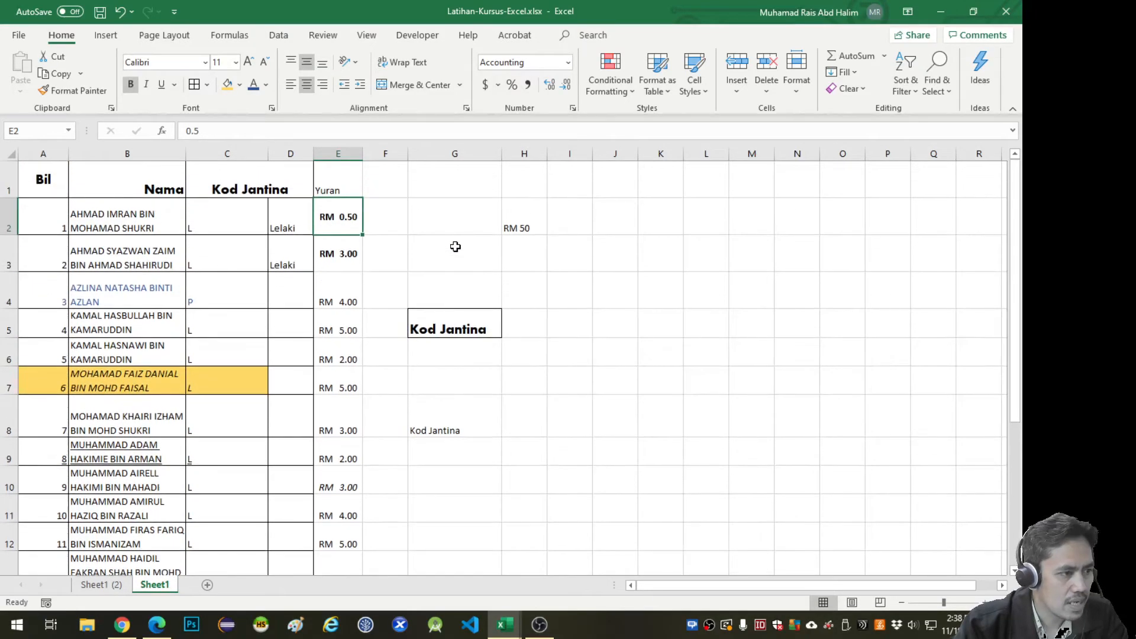
Copy the formatting of cell E3 onto the Yuran amounts in E4 through E11 with the Format Painter.
scroll(455, 246, "down", 1)
scroll(387, 242, "down", 1)
scroll(387, 242, "up", 1)
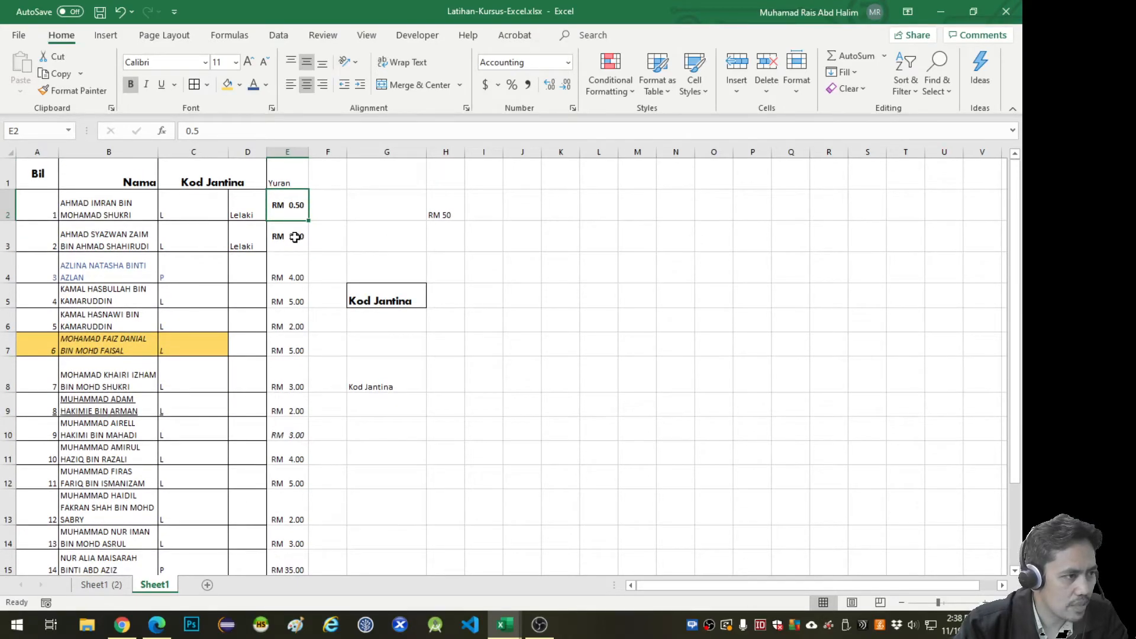
left_click(295, 237)
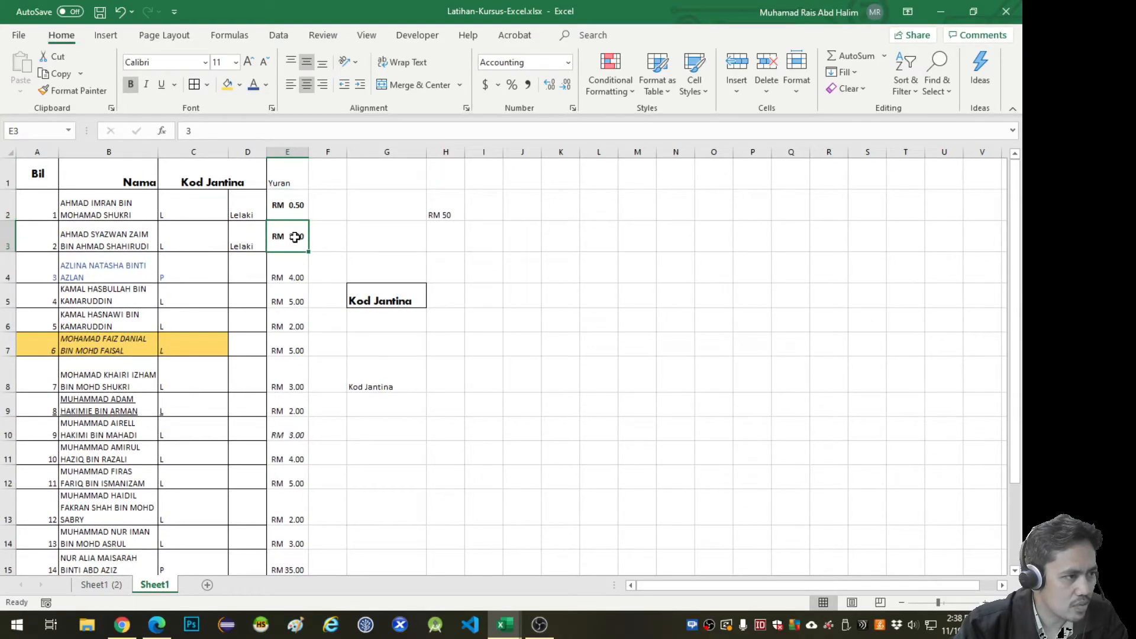
left_click(80, 94)
left_click_drag(296, 274, 309, 463)
scroll(438, 420, "down", 2)
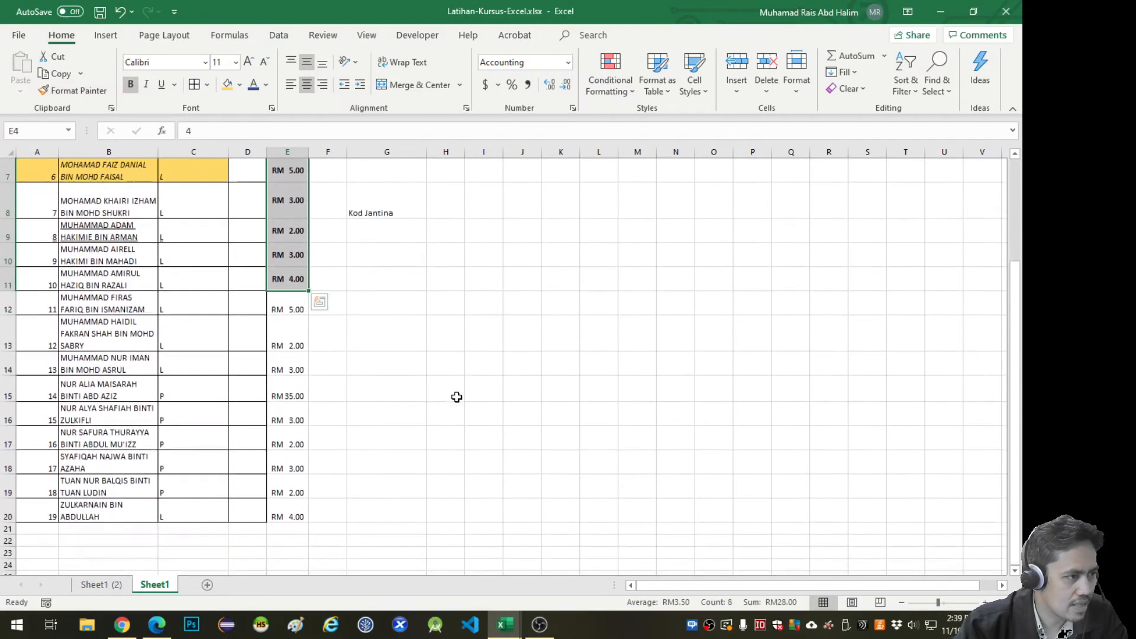
Copy the formatting of cell E11 onto the remaining Yuran amounts in E12 through E20 with the Format Painter.
left_click(291, 299)
left_click(291, 281)
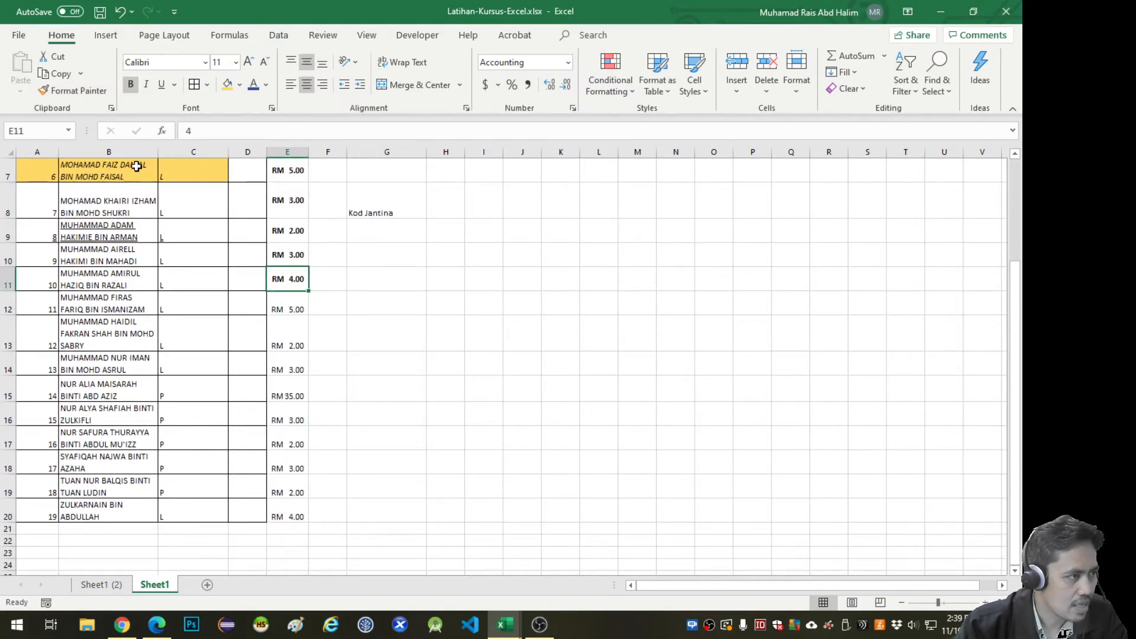
left_click(76, 91)
left_click_drag(296, 303, 296, 514)
left_click(419, 432)
scroll(419, 432, "up", 2)
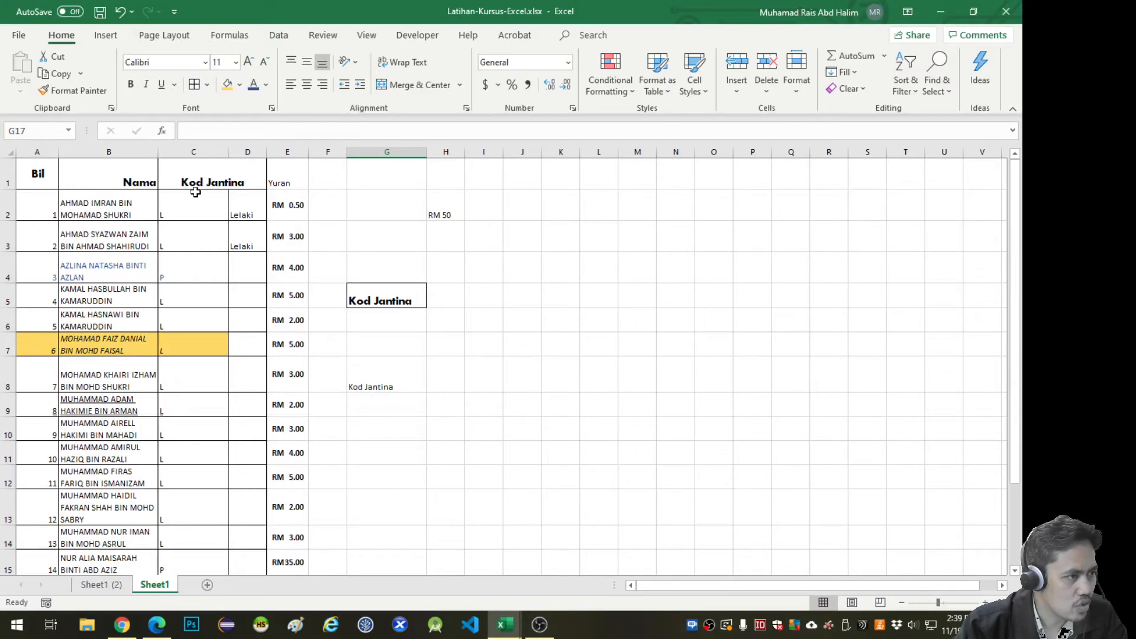
Copy the formatting of the Bil header in cell A1 onto the Yuran header in cell E1 with the Format Painter.
left_click(78, 176)
left_click(37, 173)
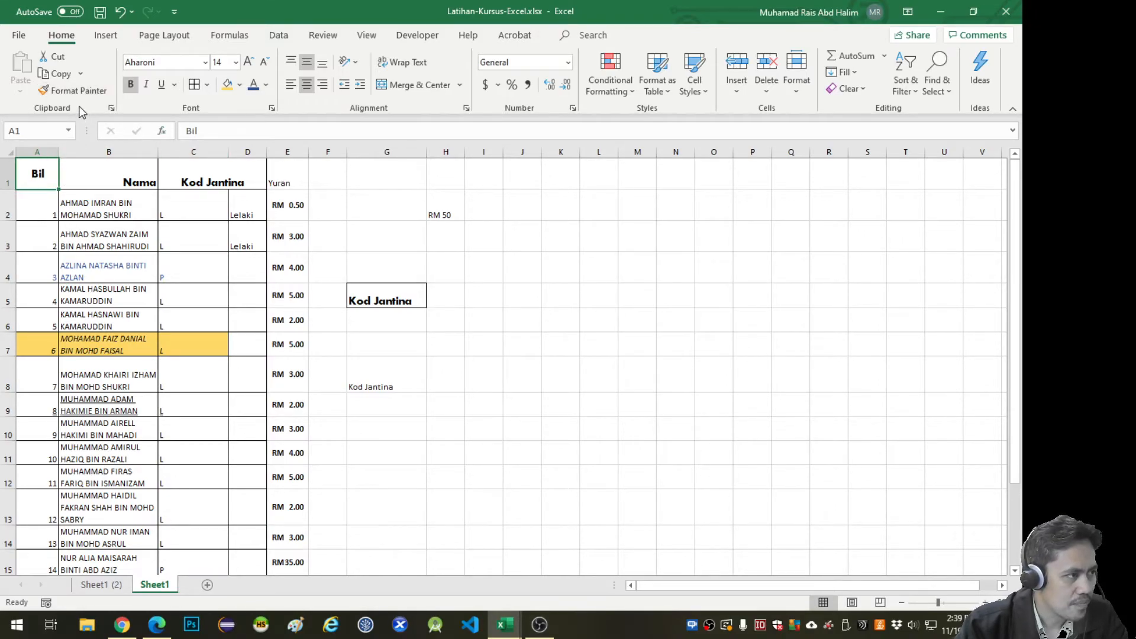
left_click(74, 90)
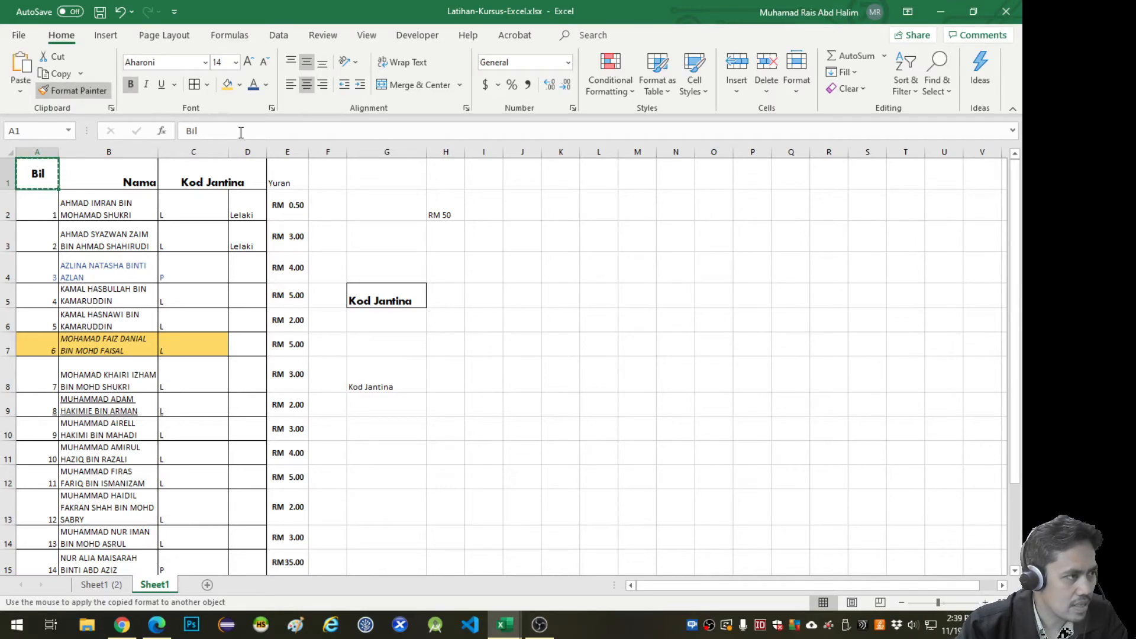
left_click(286, 179)
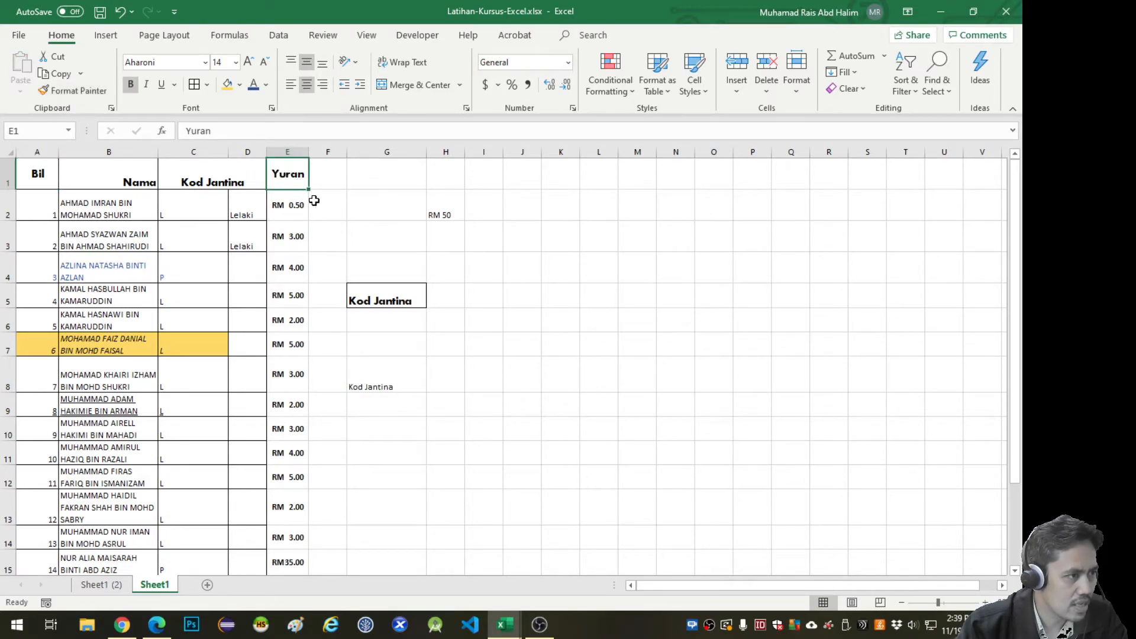
Look over the Light, Medium and Dark styles offered by Format as Table without applying one.
left_click(341, 203)
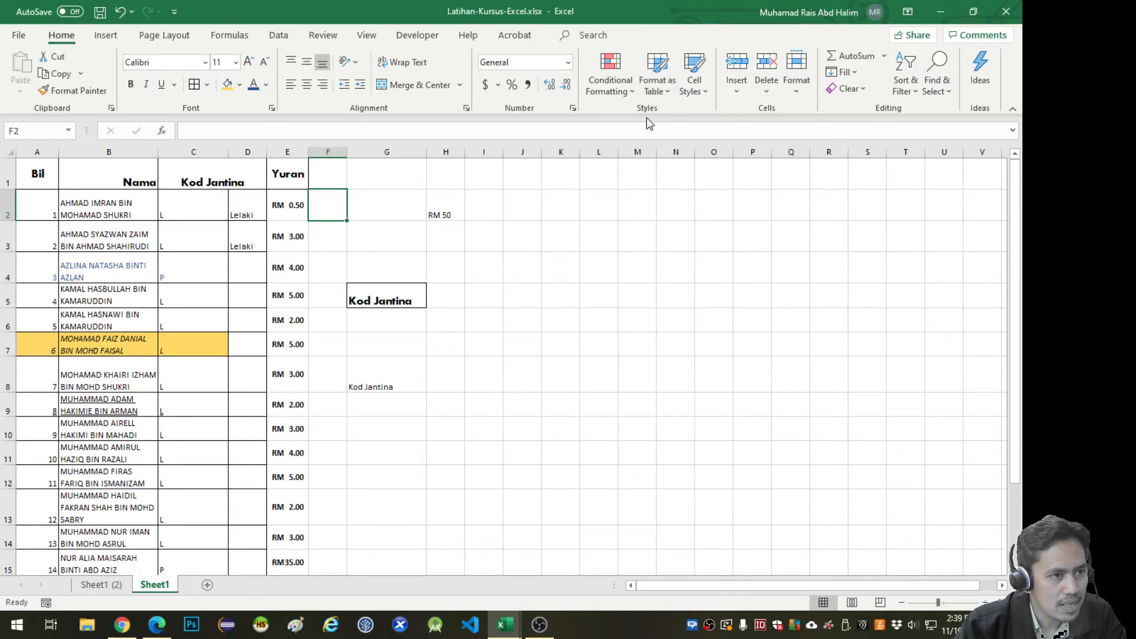
left_click(666, 91)
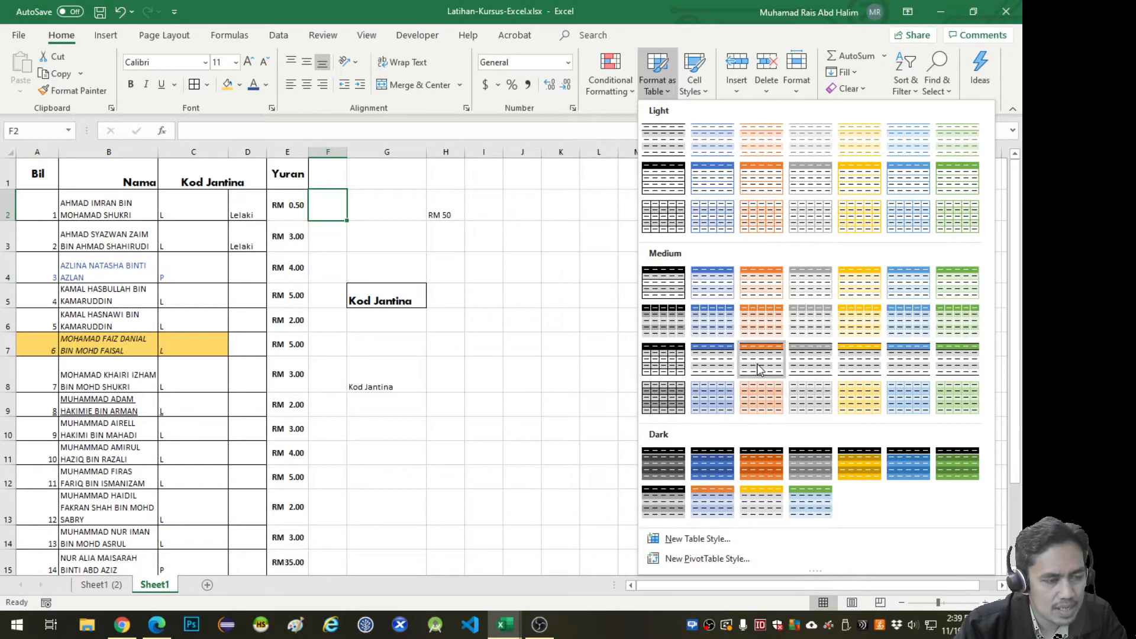
left_click(545, 324)
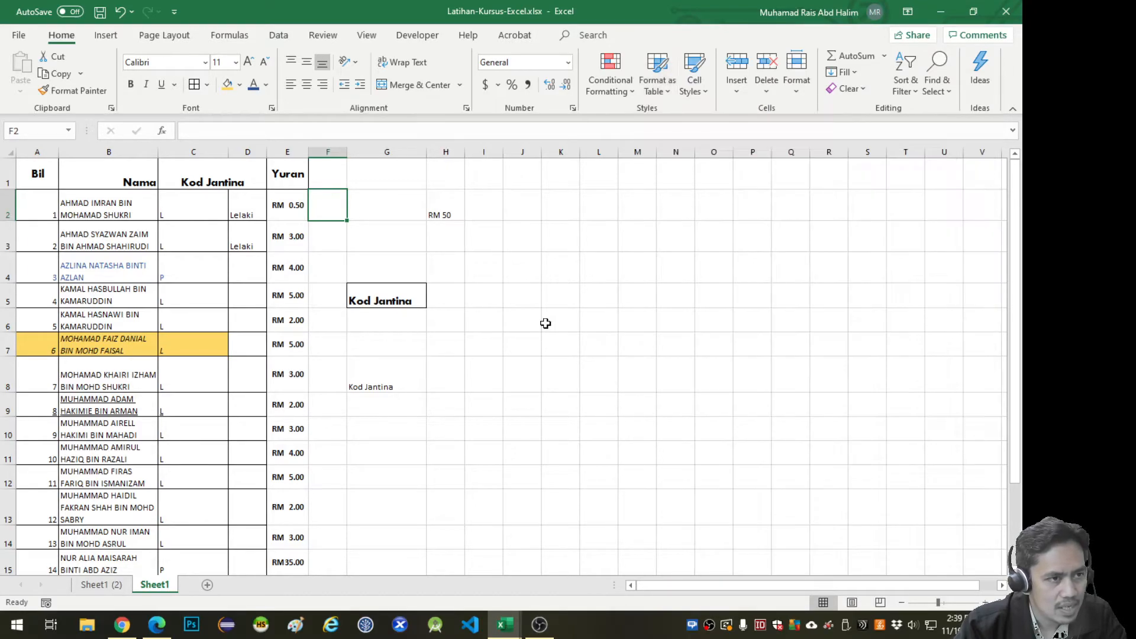
Format the range A1:E20 as a table with headers, using a blue Medium table style.
scroll(448, 305, "down", 1)
scroll(448, 306, "down", 3)
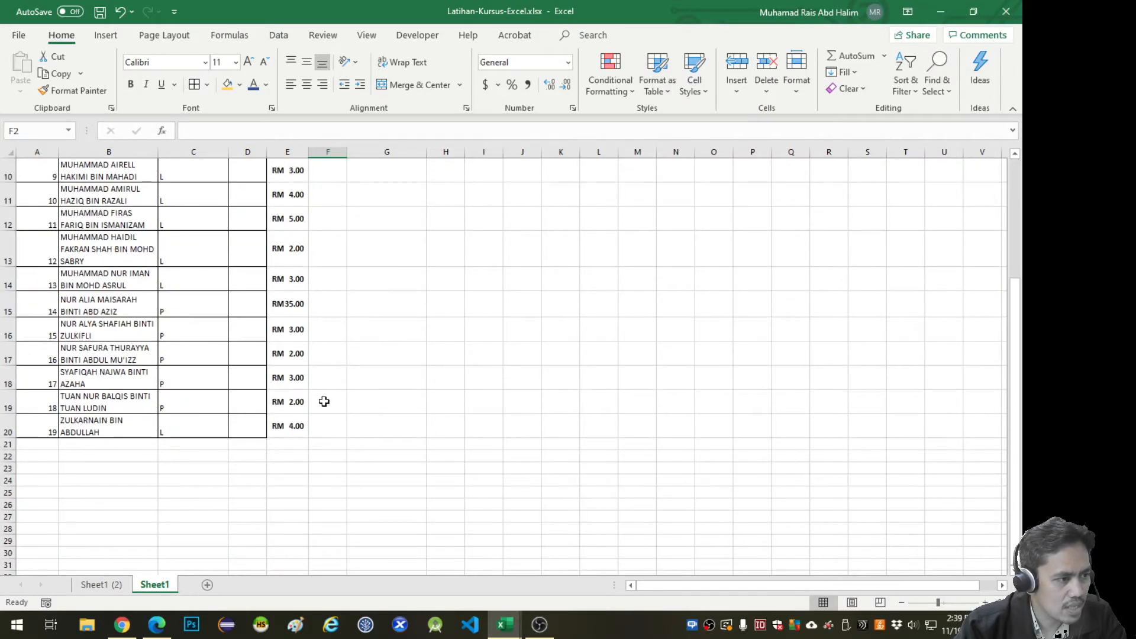
left_click(286, 425)
left_click_drag(286, 425, 31, 175)
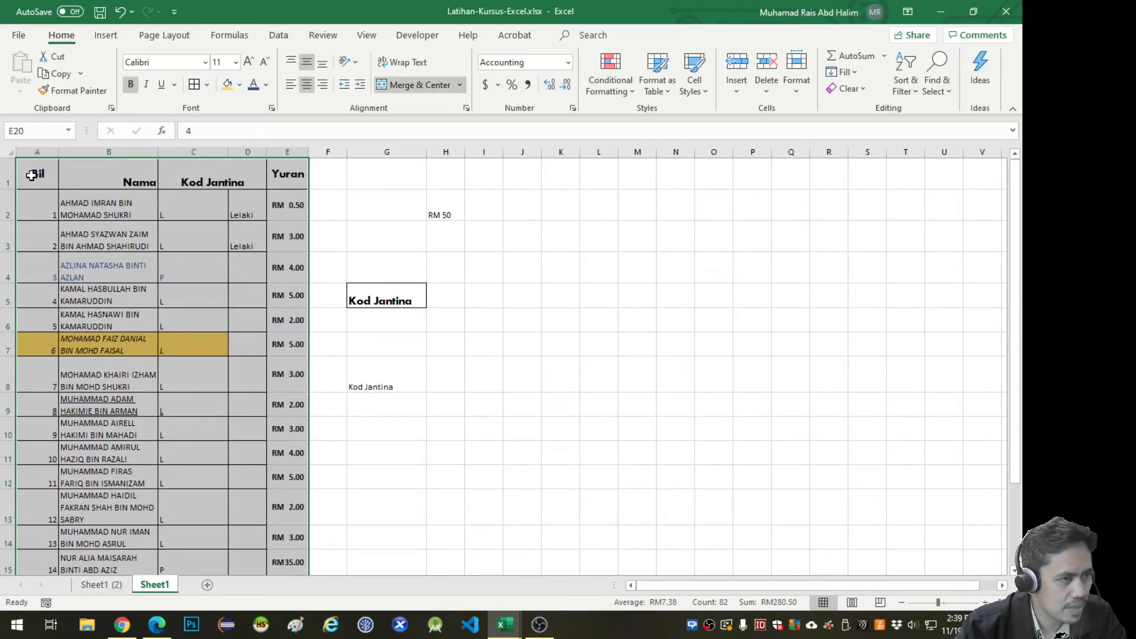
left_click(658, 77)
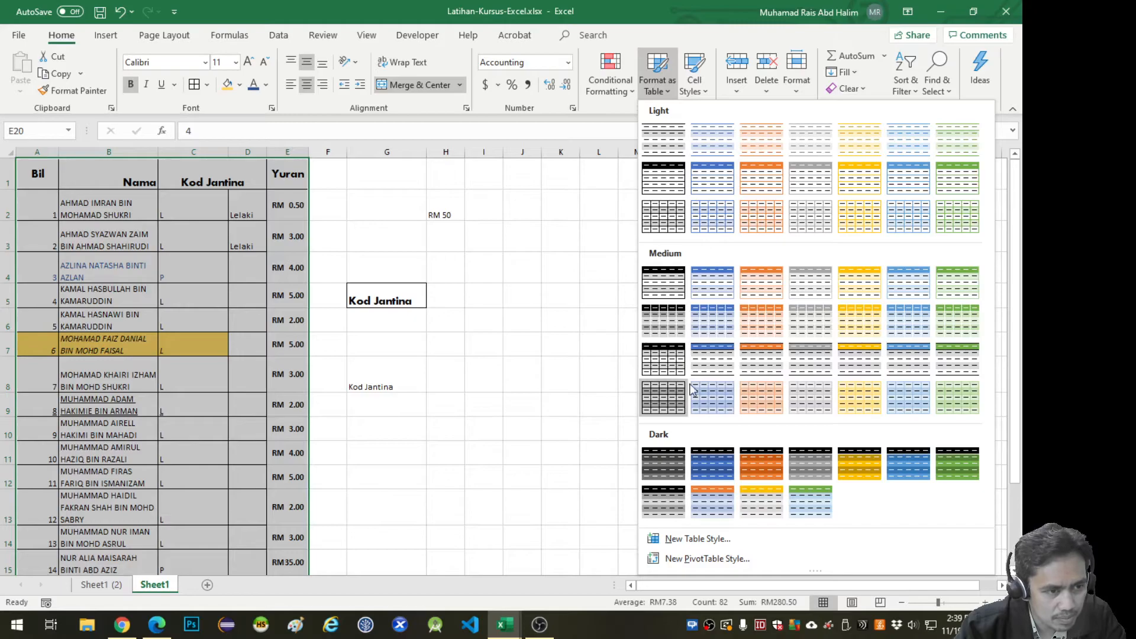
left_click(719, 364)
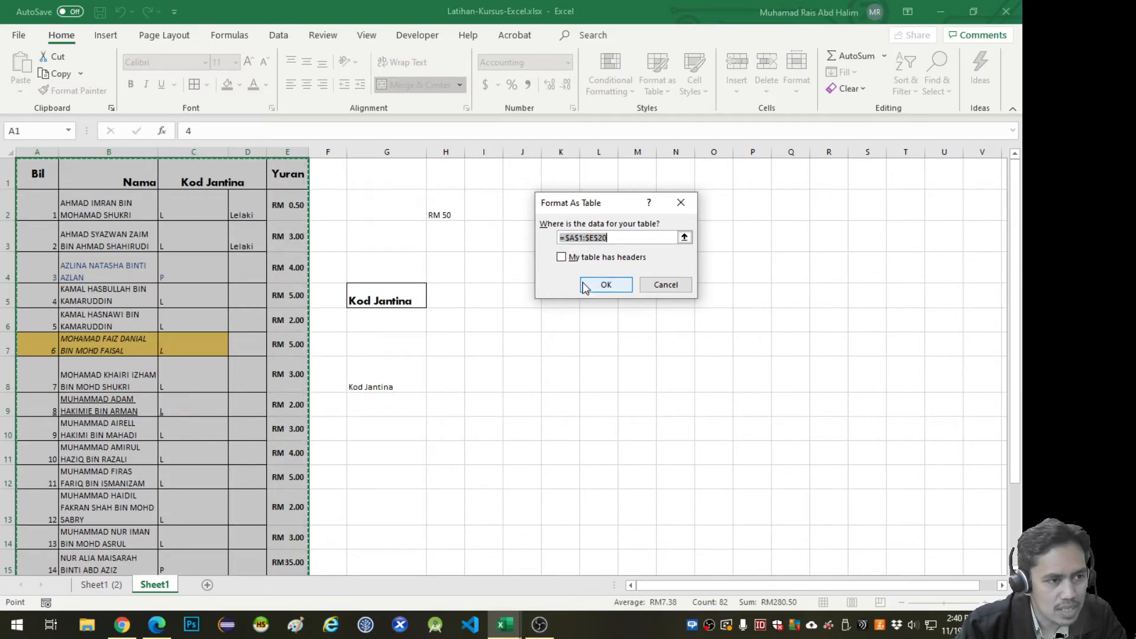
left_click(560, 258)
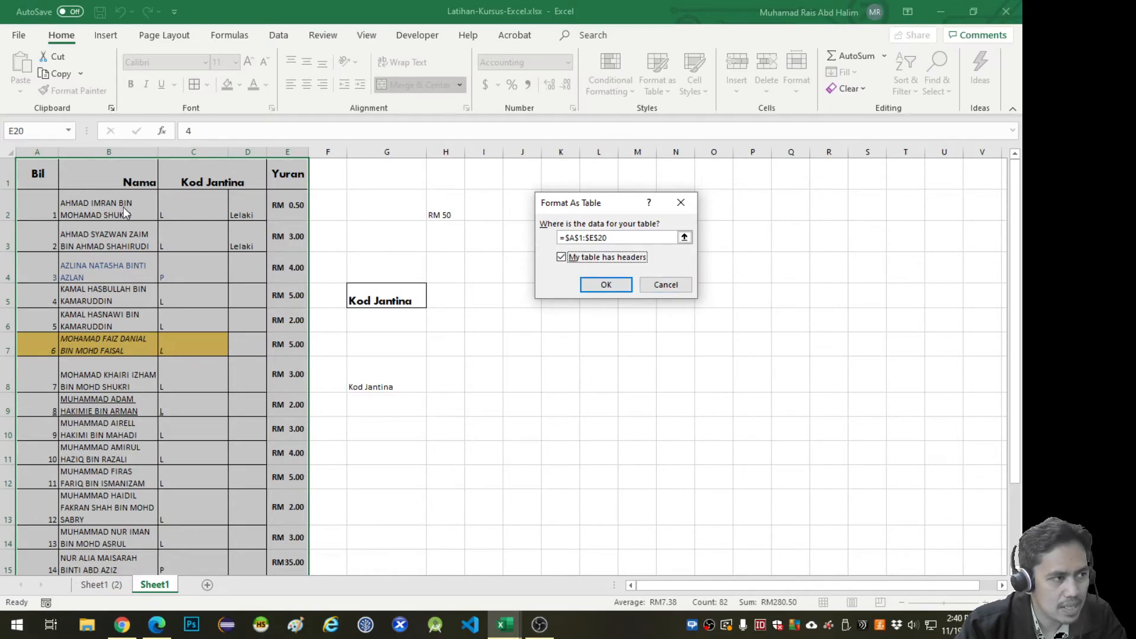
left_click(606, 285)
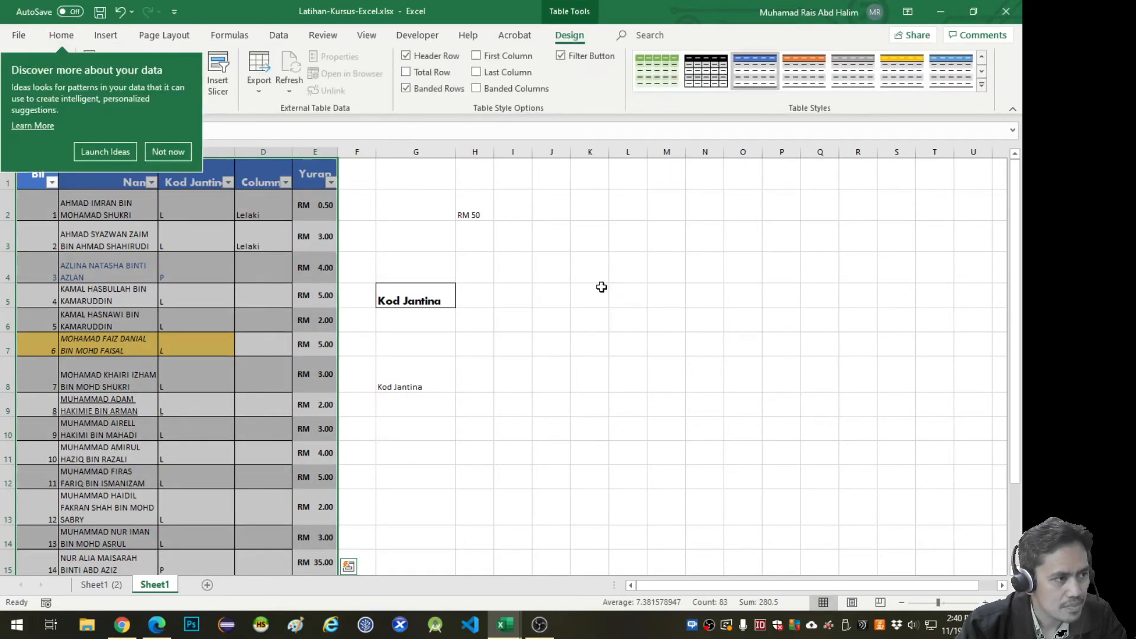
left_click(601, 287)
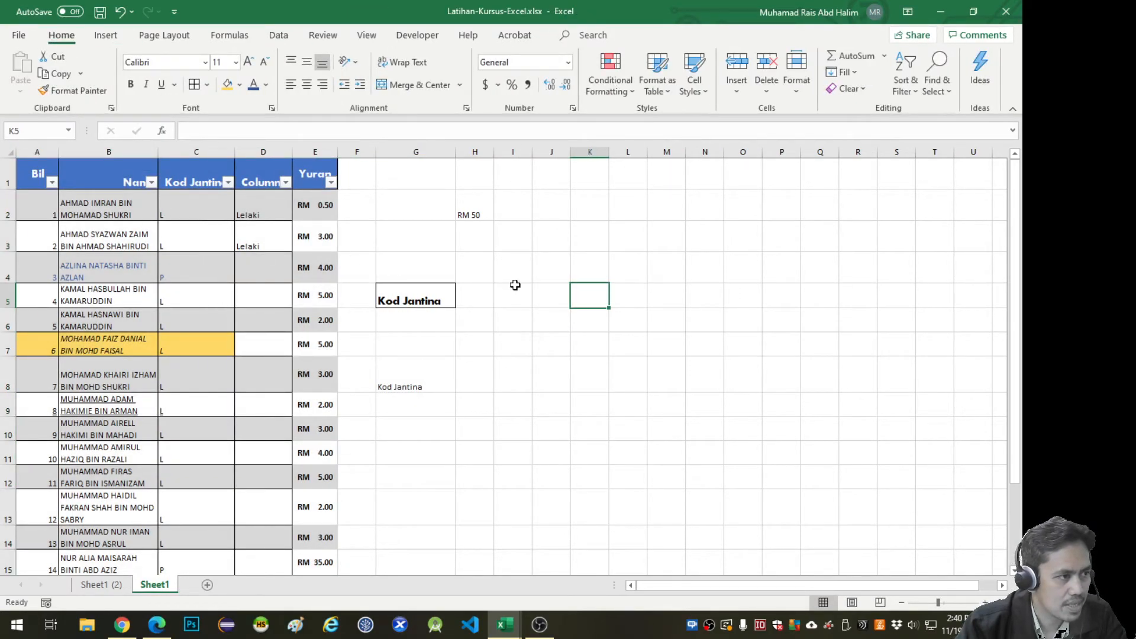
Look over the formatted table and the sorting and filtering options of the Nama column without applying any.
scroll(607, 351, "down", 3)
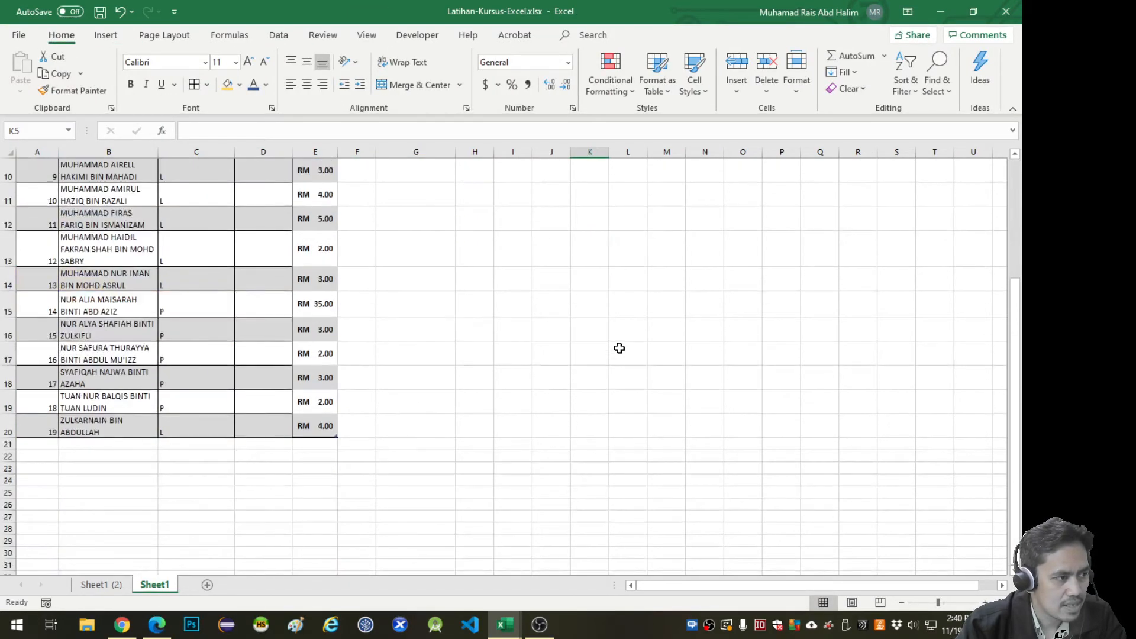
scroll(608, 350, "up", 3)
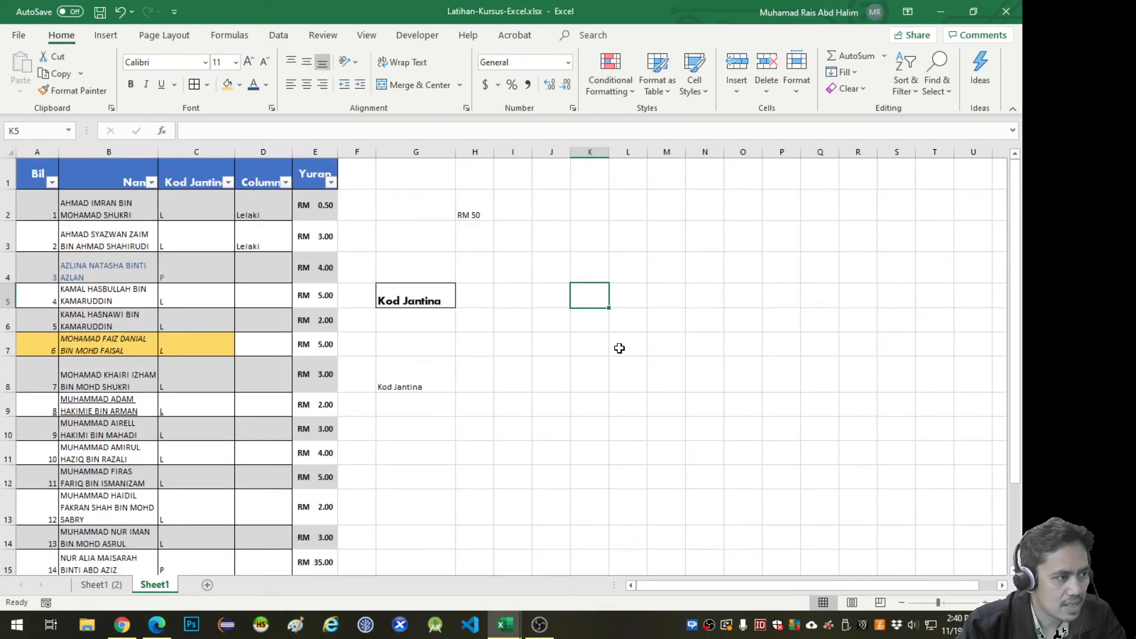
left_click(152, 183)
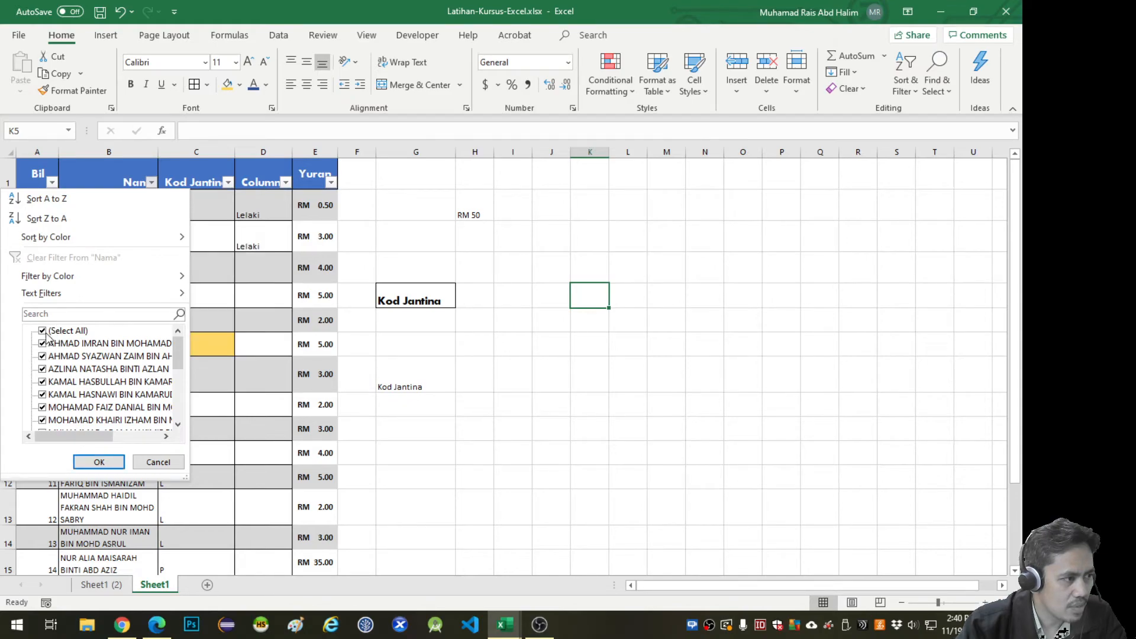
left_click(98, 313)
left_click(157, 461)
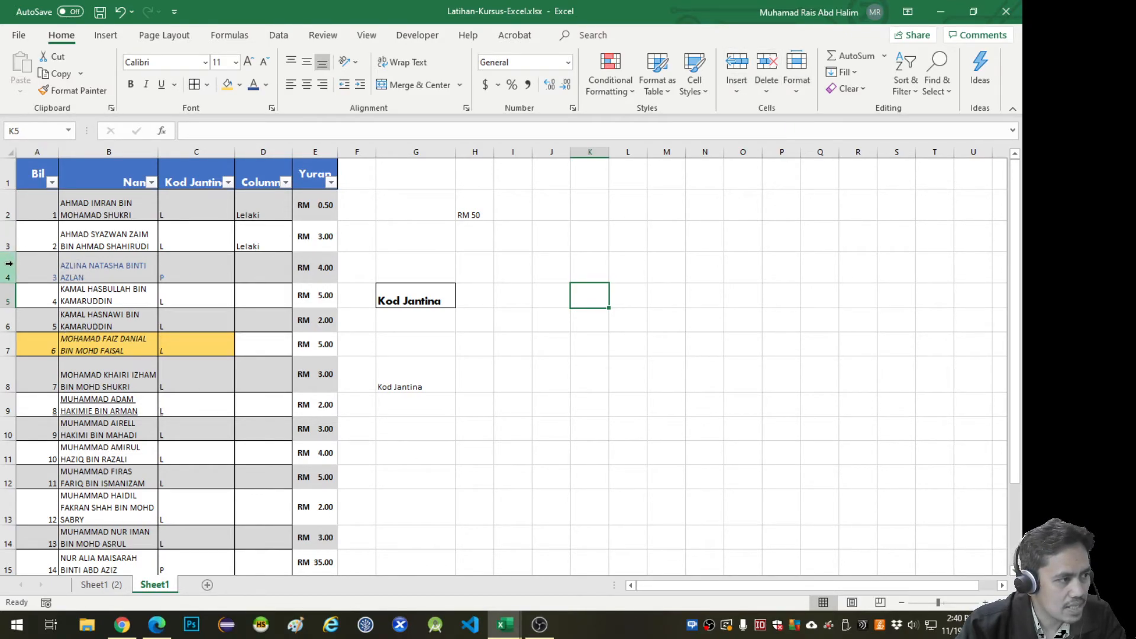
Insert a blank sheet row above the list entry with Bil number 3, at row 4.
left_click(66, 265)
left_click(38, 260)
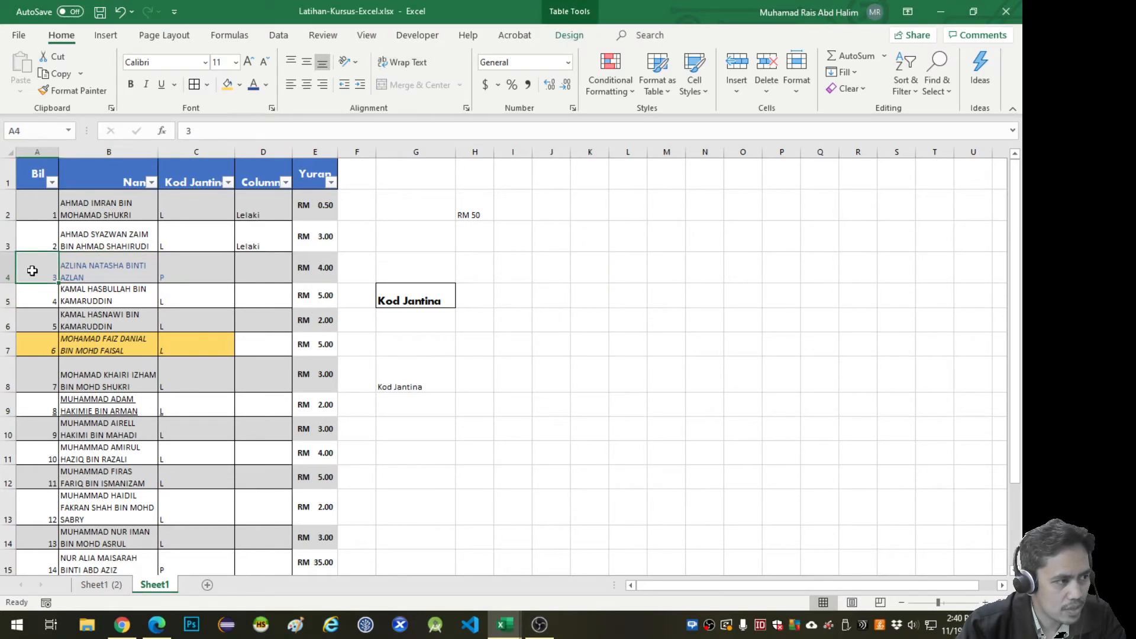
left_click(743, 95)
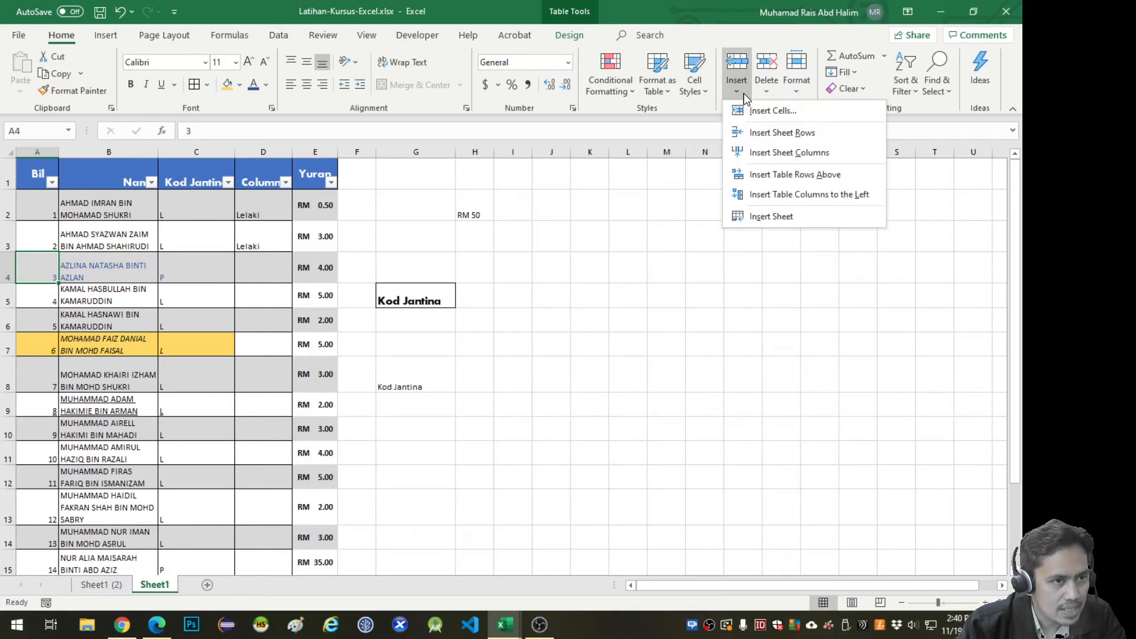
left_click(752, 134)
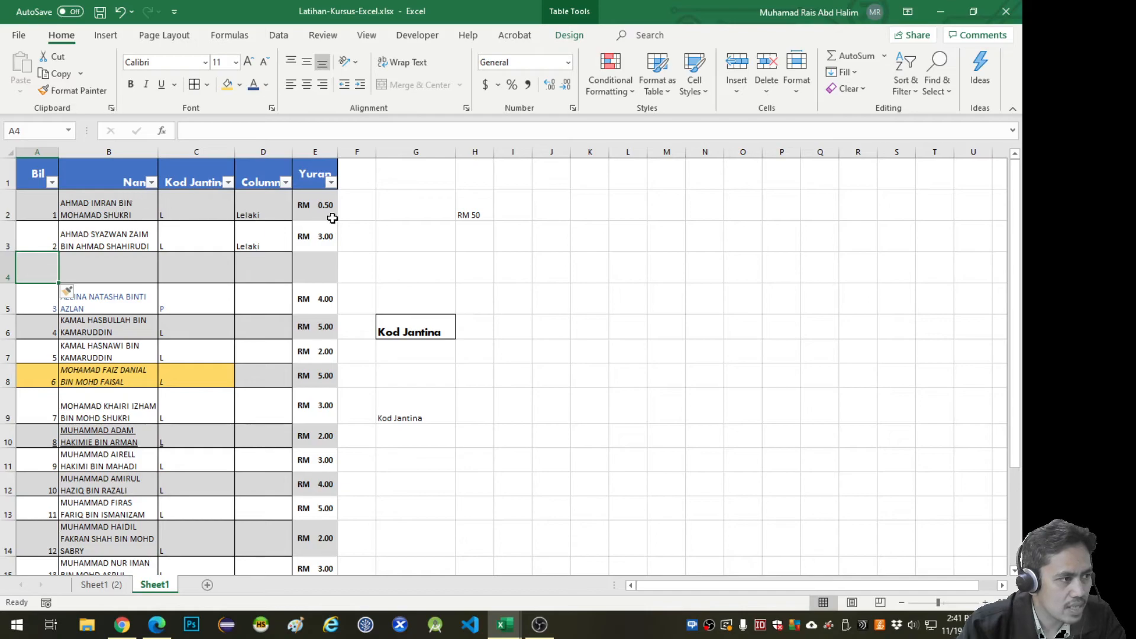
Insert a blank sheet column between the Nama and Kod Jantina columns.
left_click(192, 184)
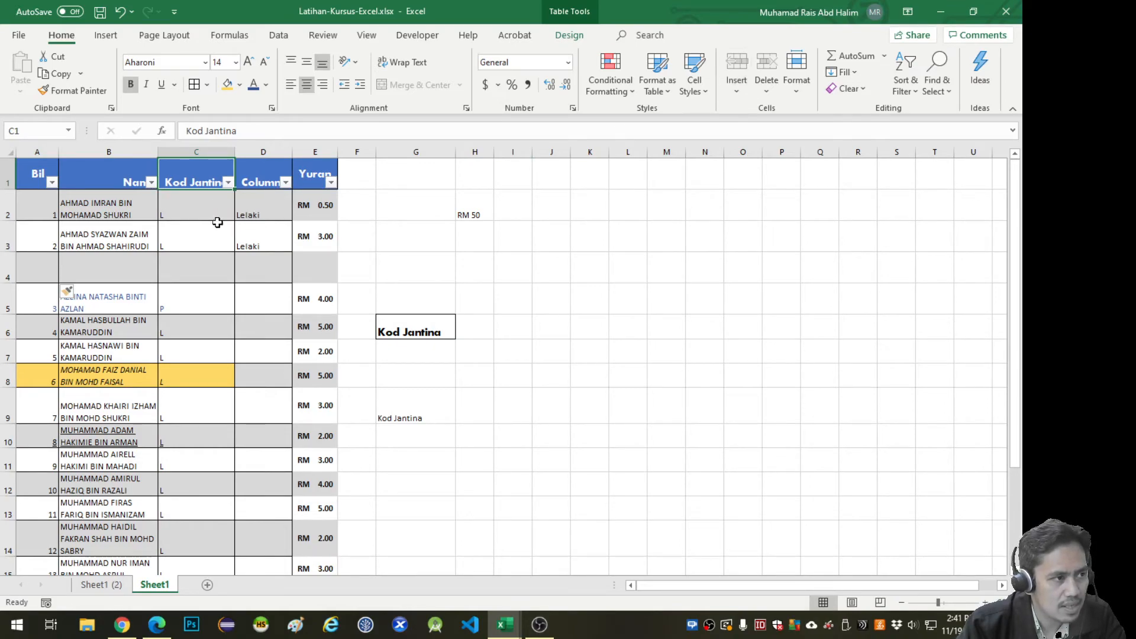
left_click(198, 236)
left_click(737, 90)
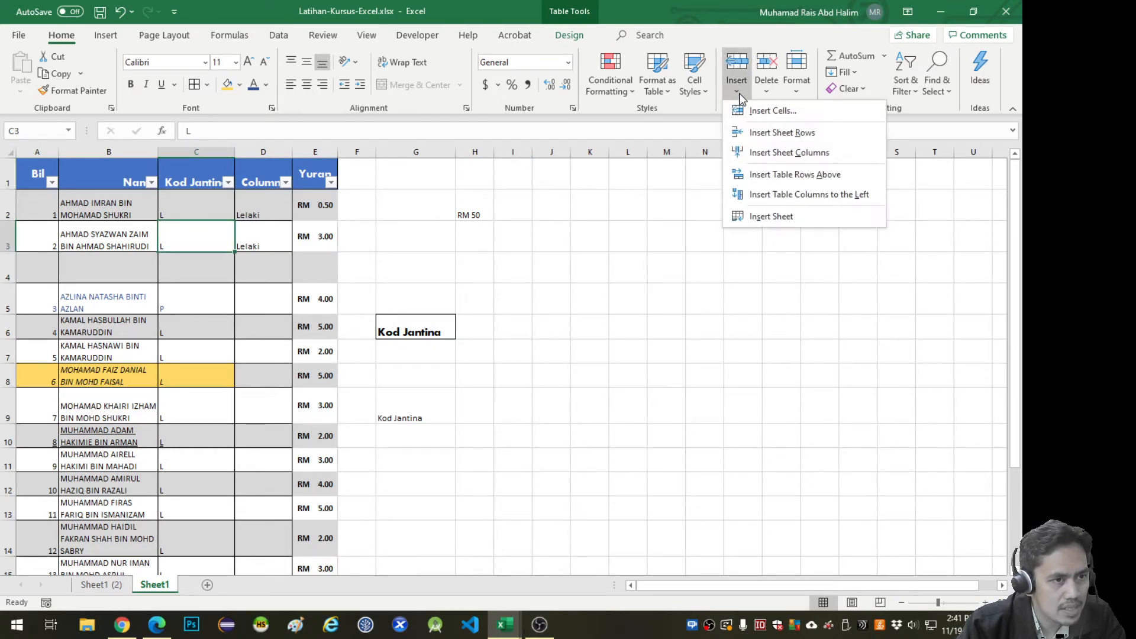
left_click(776, 155)
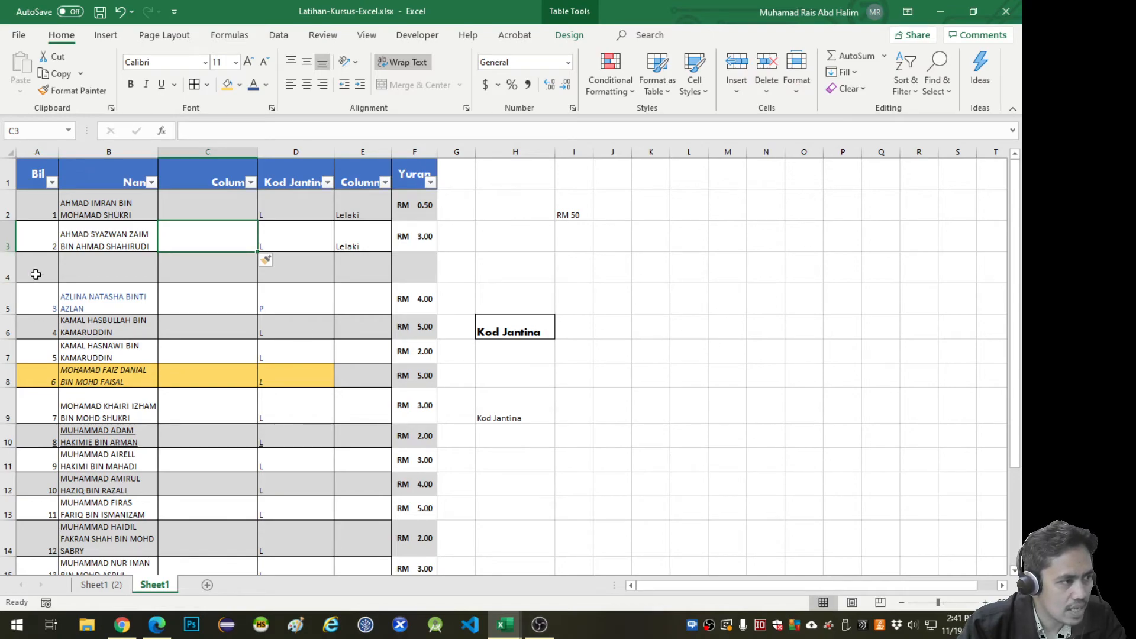
Delete the blank table row 4 from the name list.
left_click(8, 274)
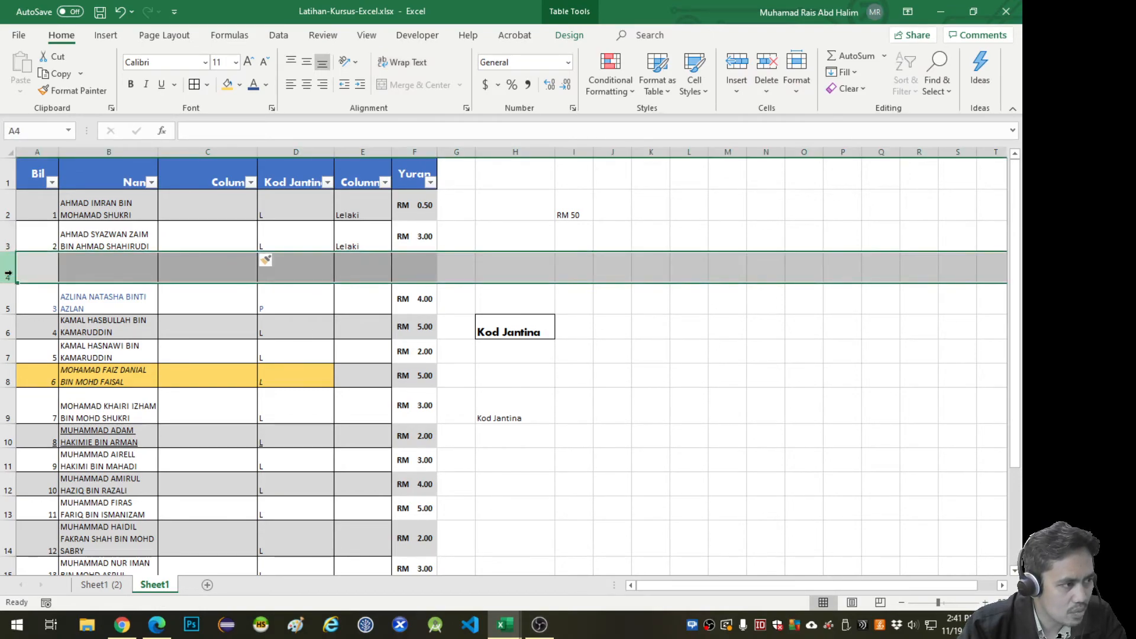
left_click(31, 272)
left_click(100, 270)
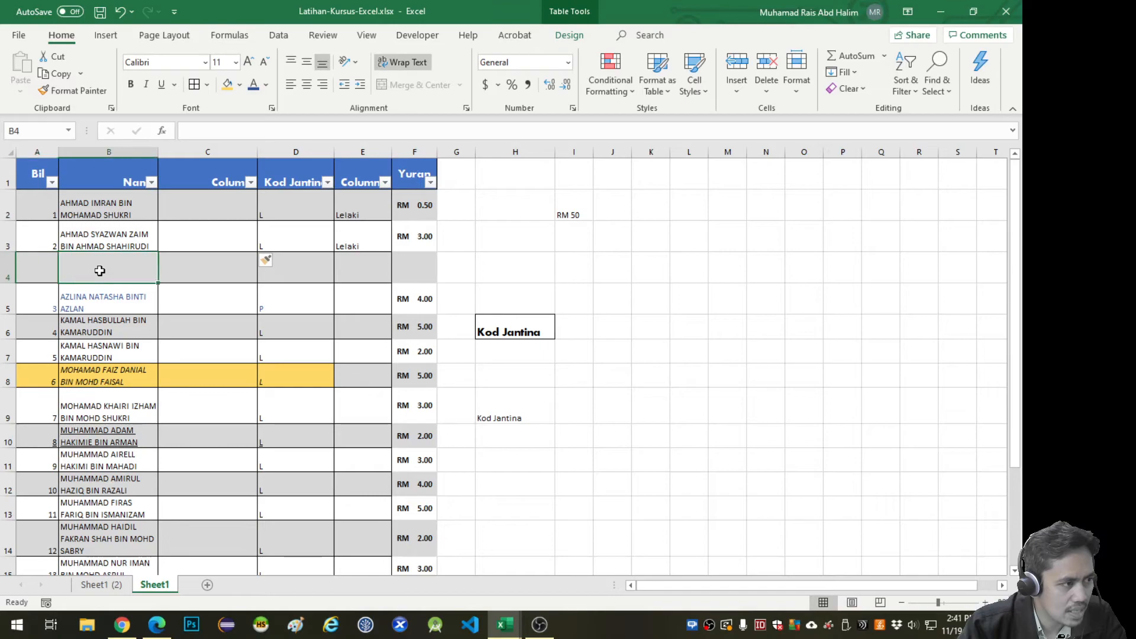
left_click(48, 268)
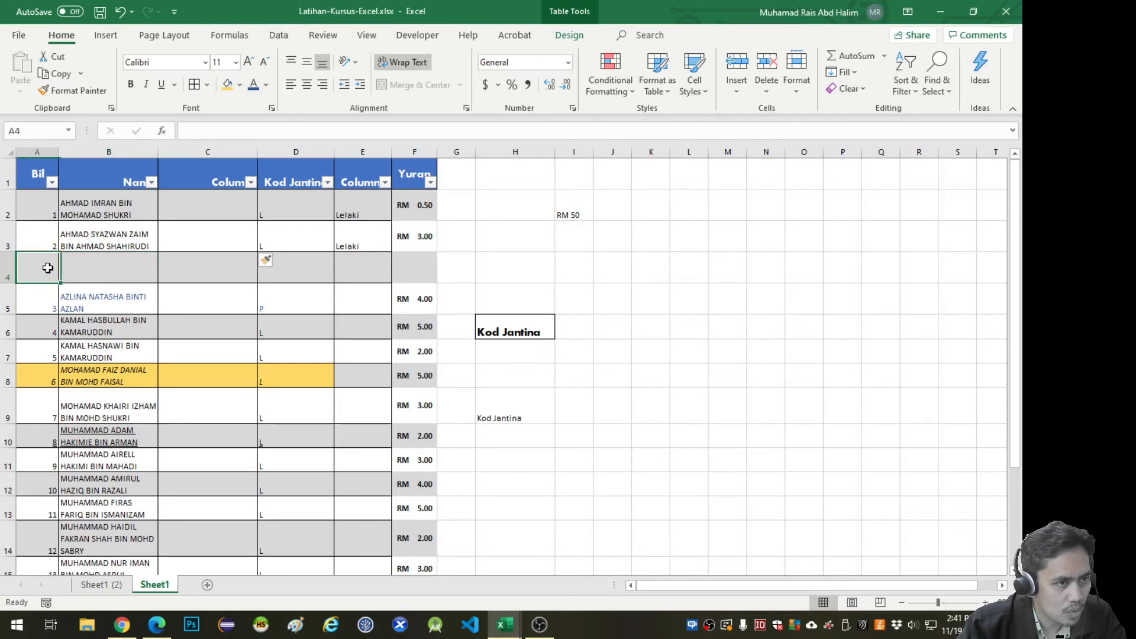
left_click(766, 93)
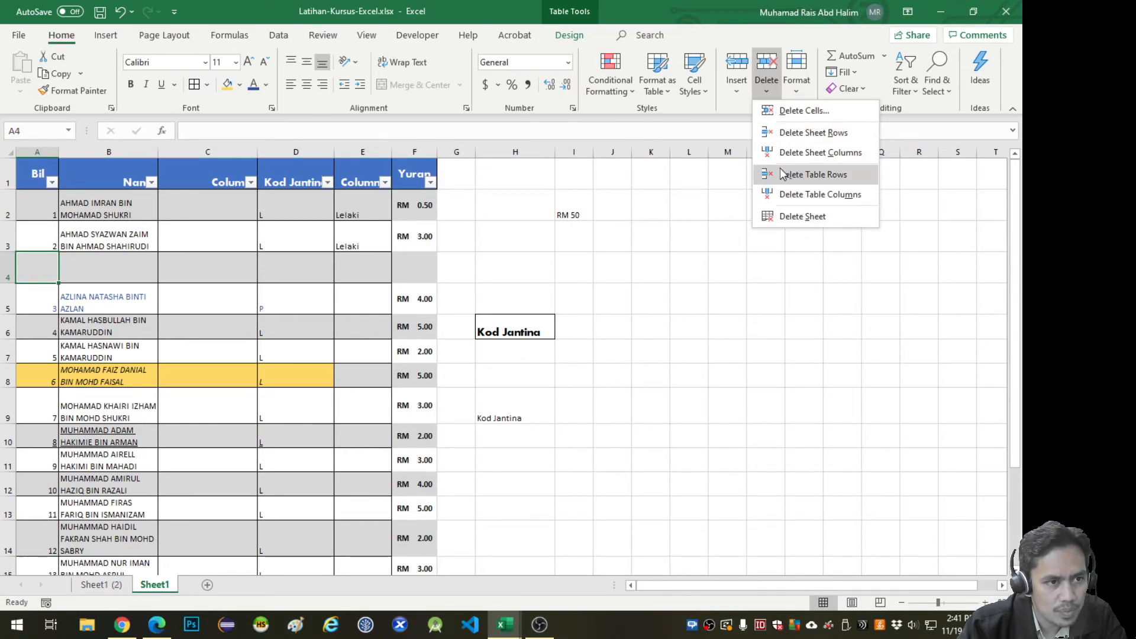
left_click(813, 175)
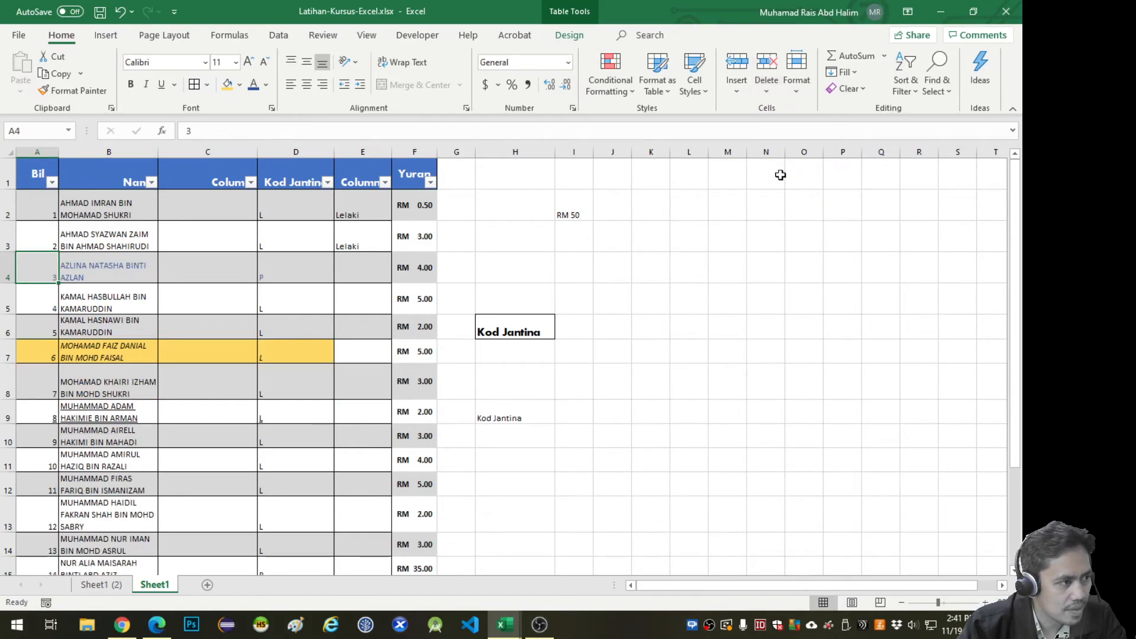
Delete the empty sheet column C between the Nama and Kod Jantina columns.
left_click(219, 215)
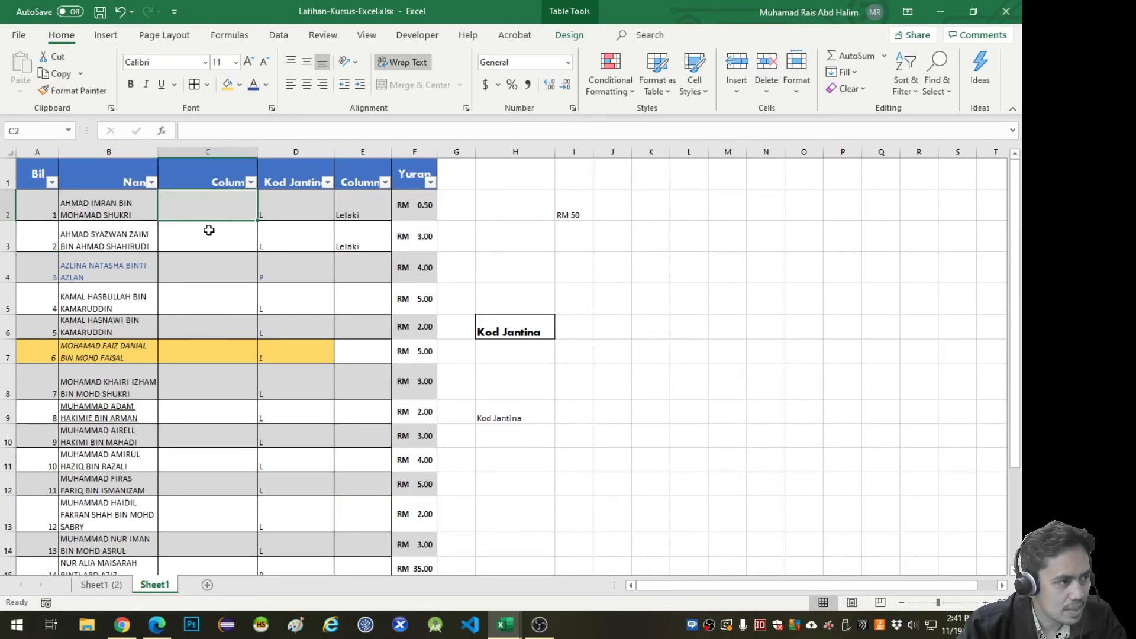
left_click(228, 293)
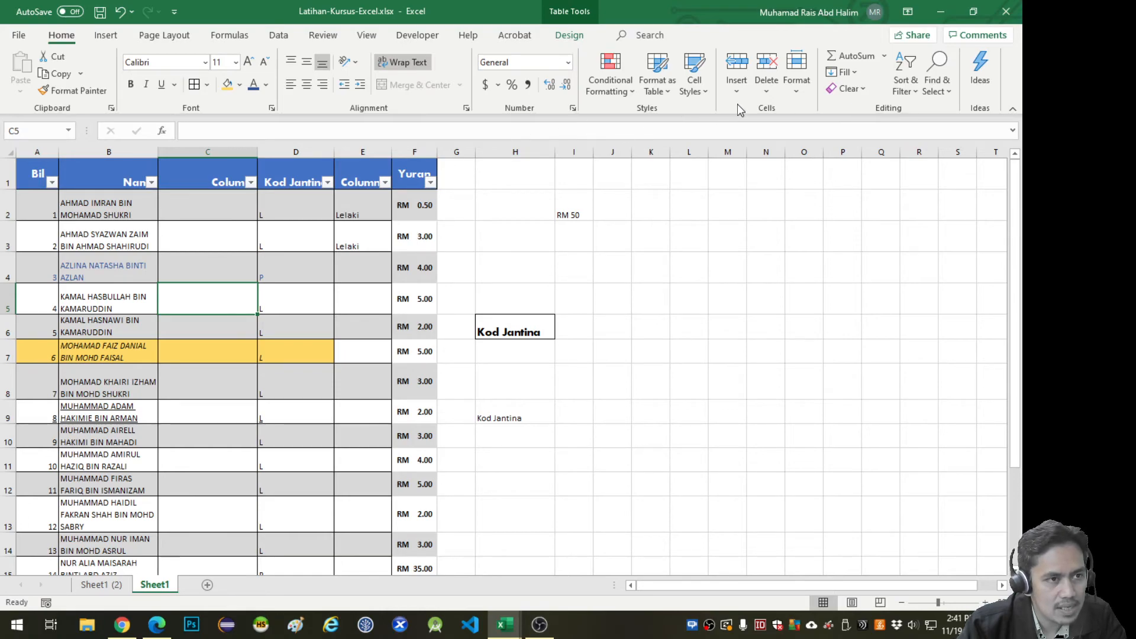
left_click(766, 98)
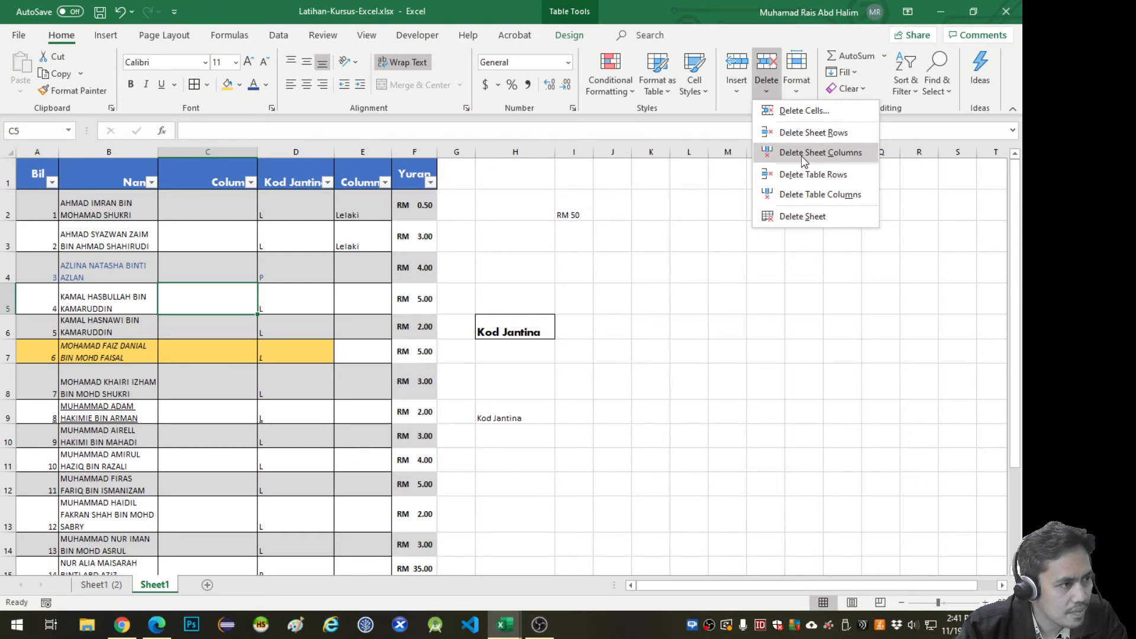
left_click(820, 153)
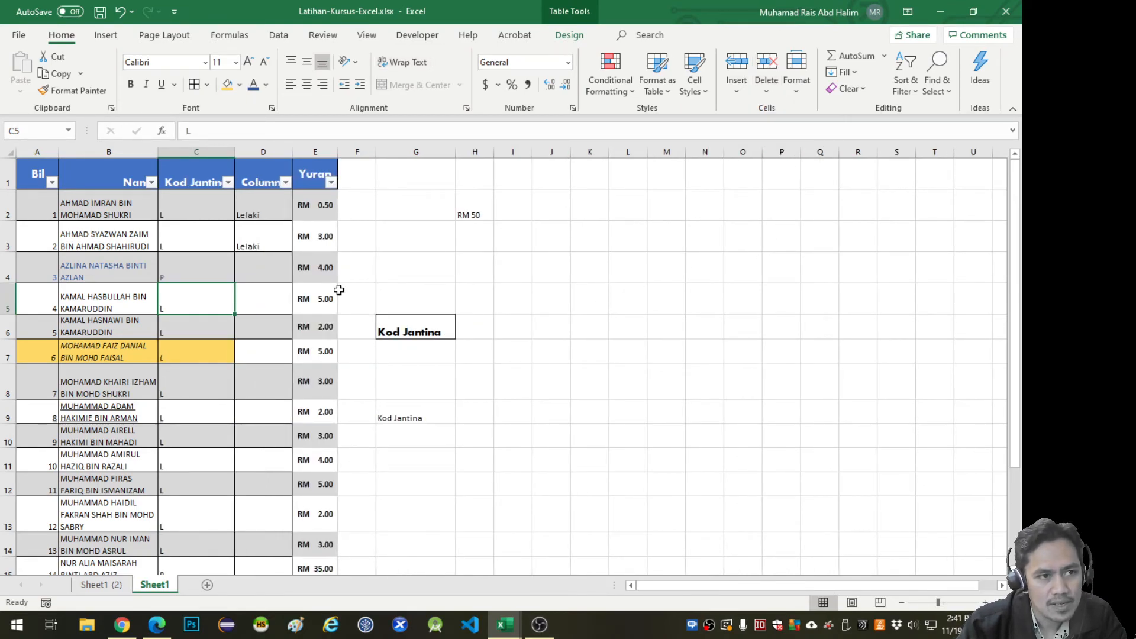
left_click(736, 95)
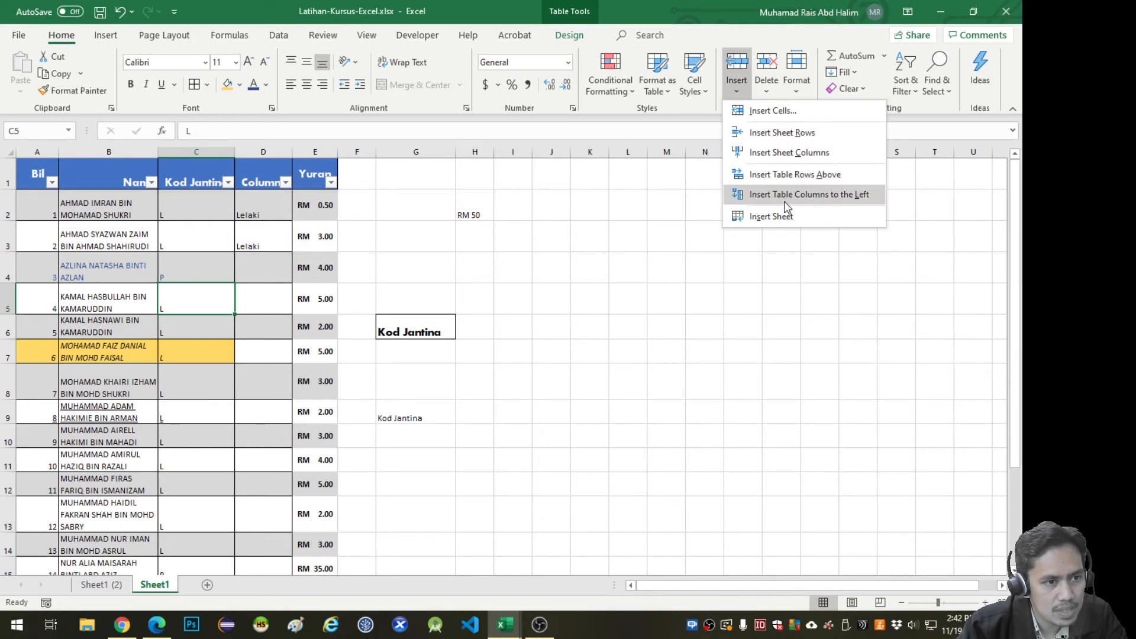
key("Escape")
left_click(768, 92)
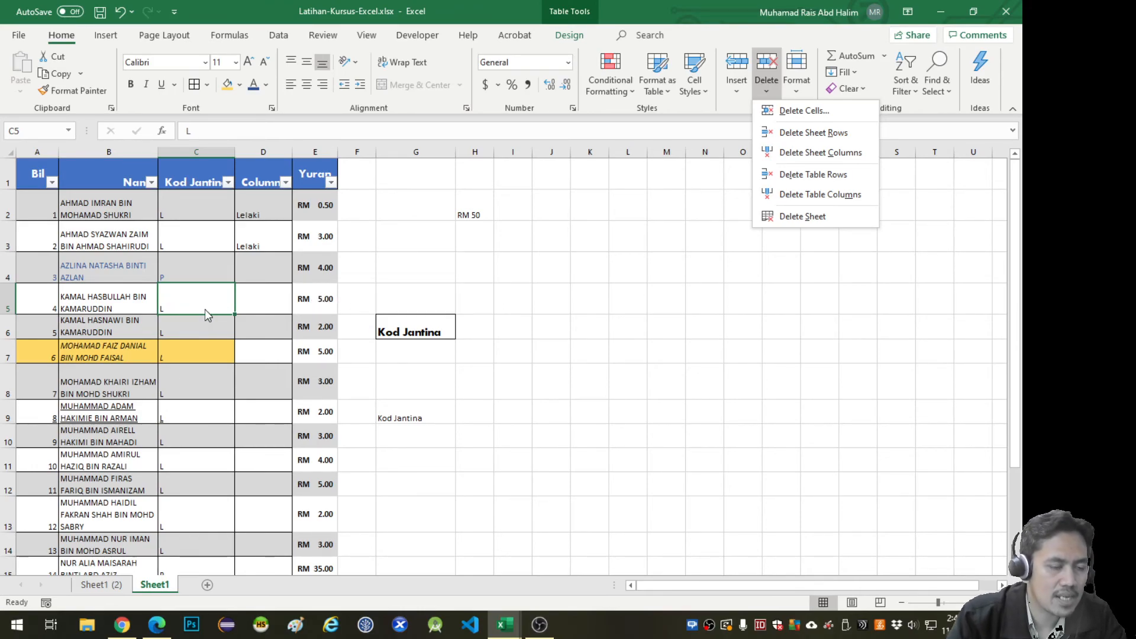
left_click(733, 253)
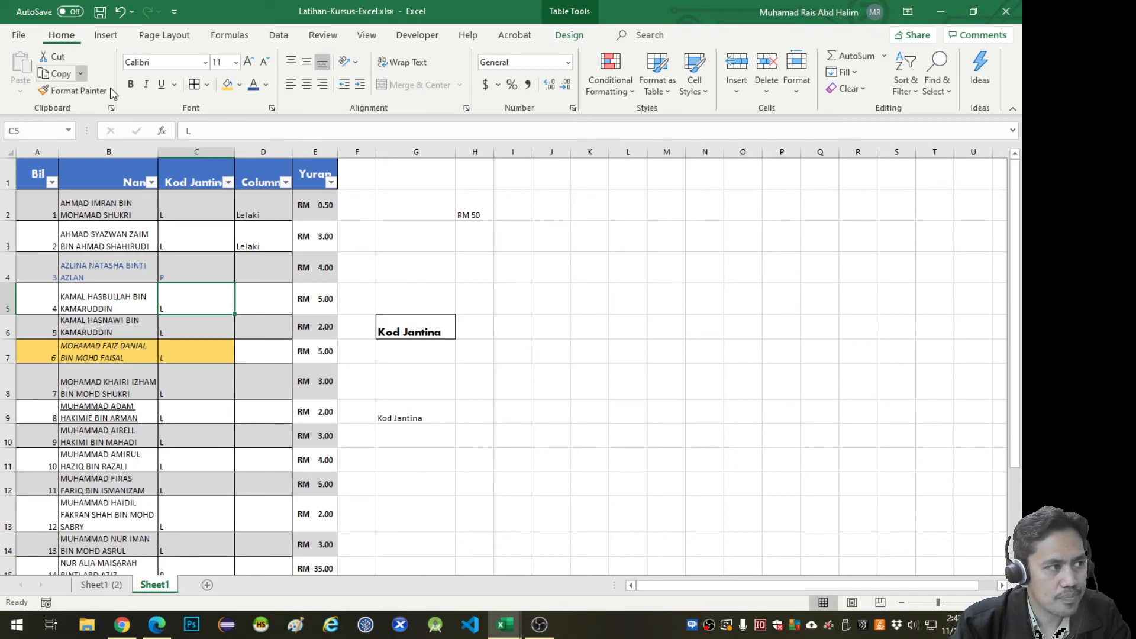
left_click(556, 257)
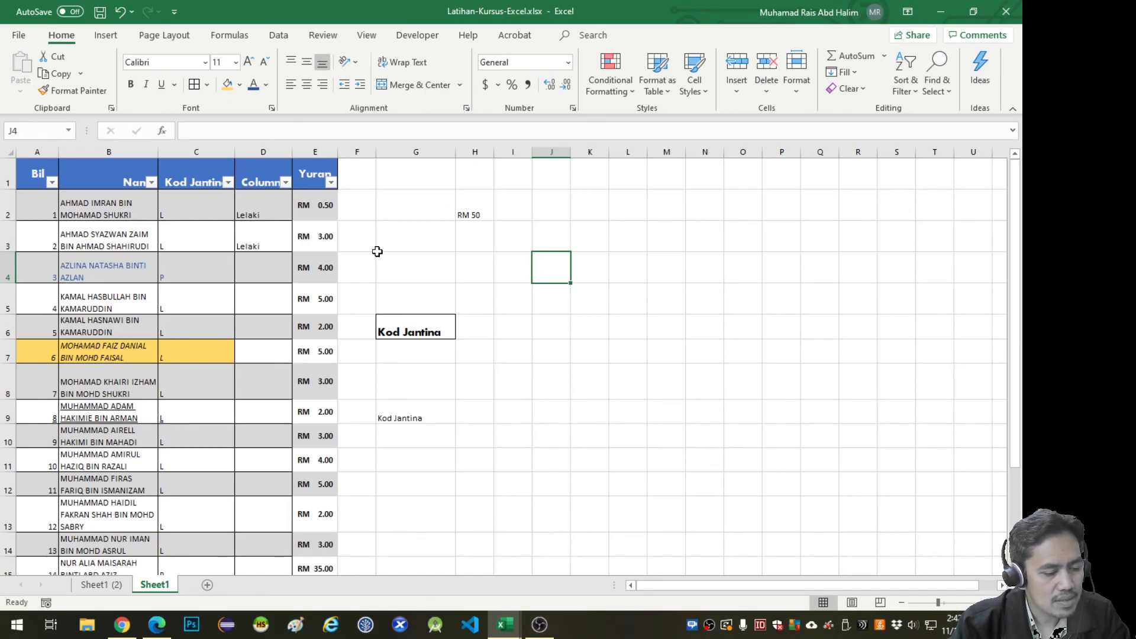
left_click(106, 217)
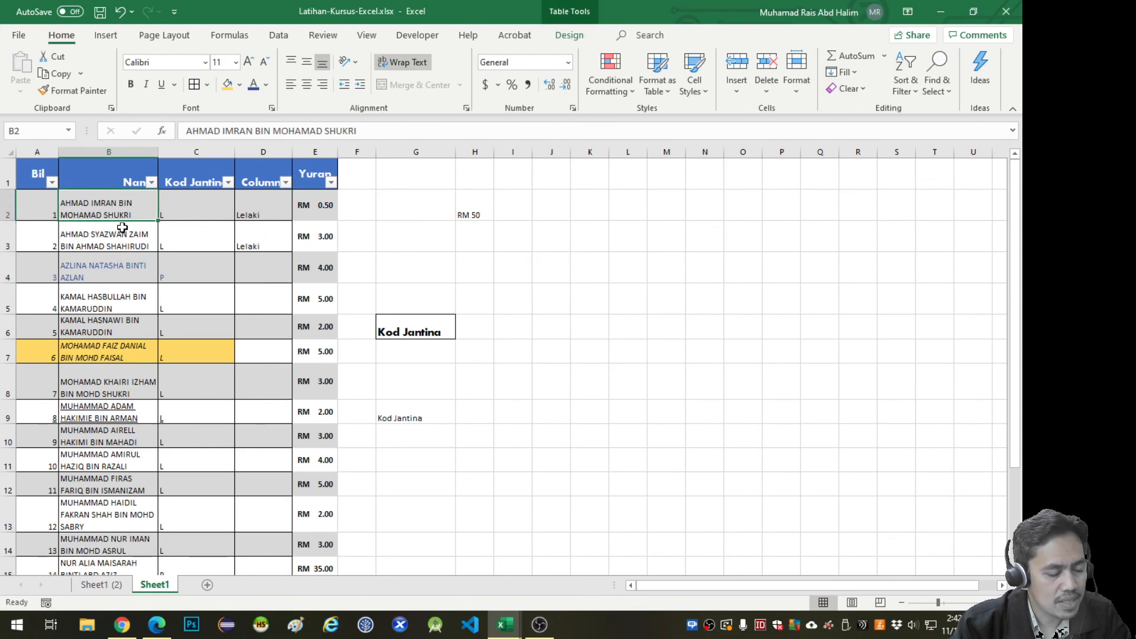
left_click(115, 233)
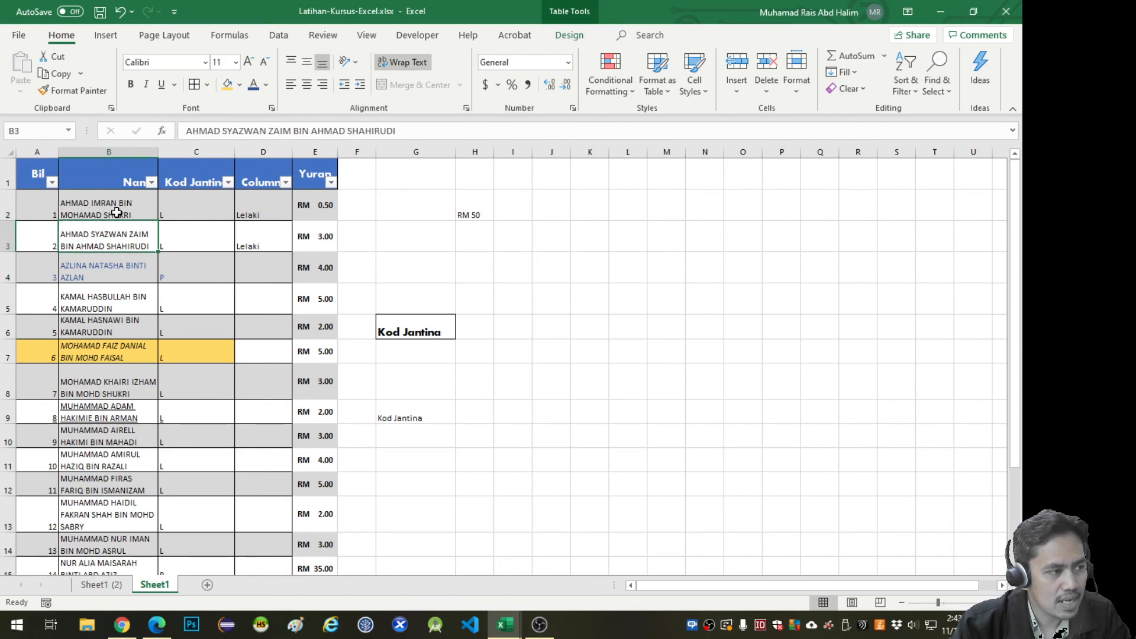
left_click(102, 263)
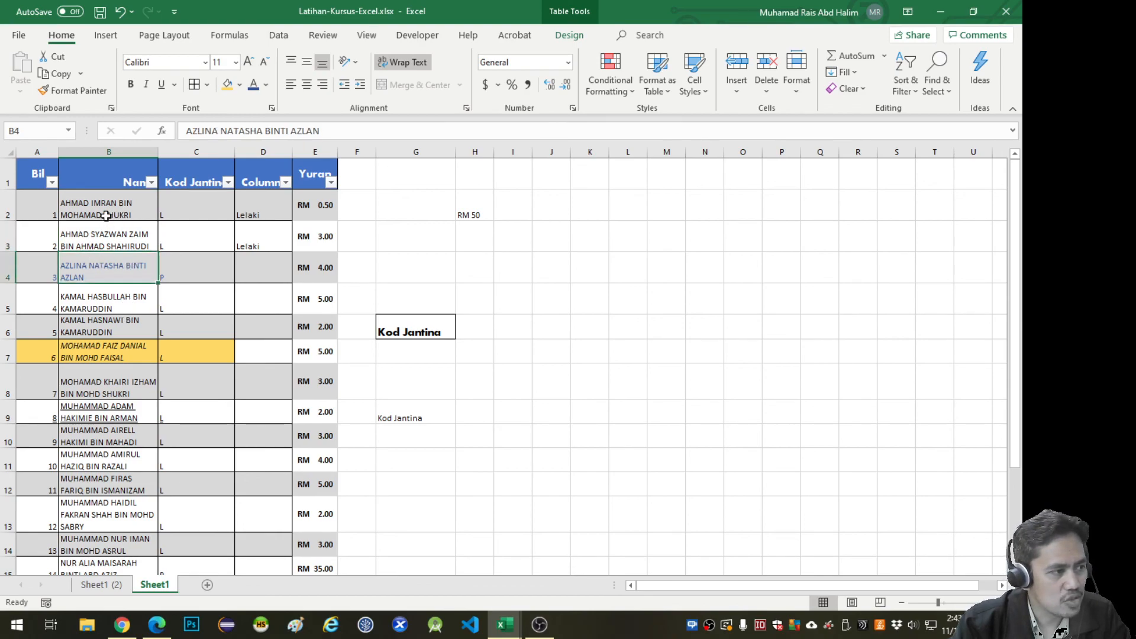
left_click_drag(105, 219, 119, 266)
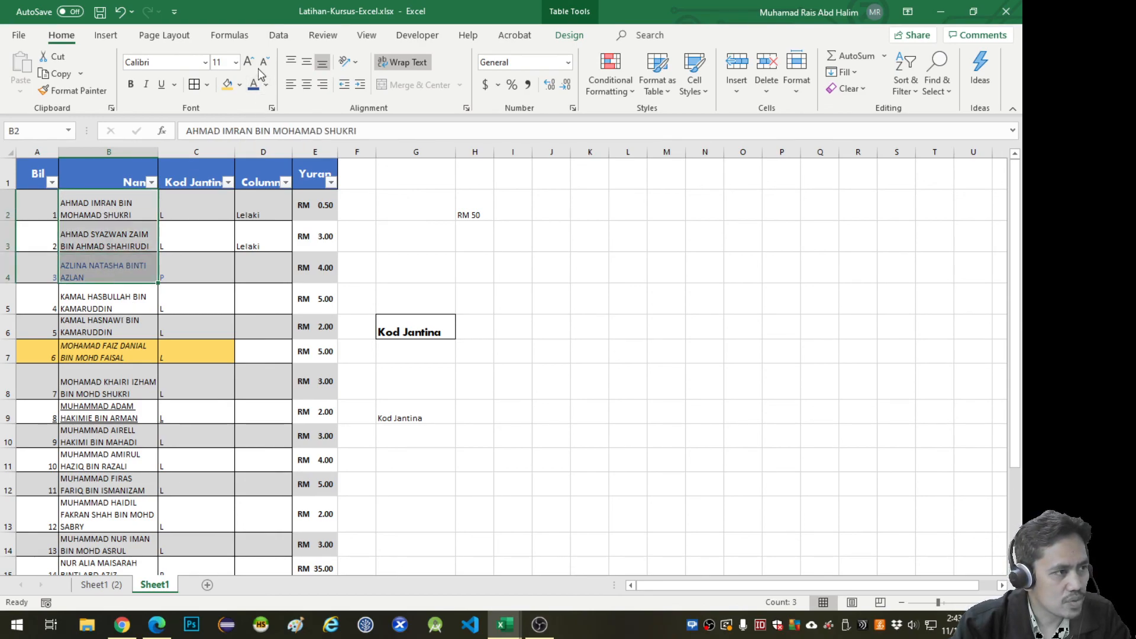
left_click(103, 310)
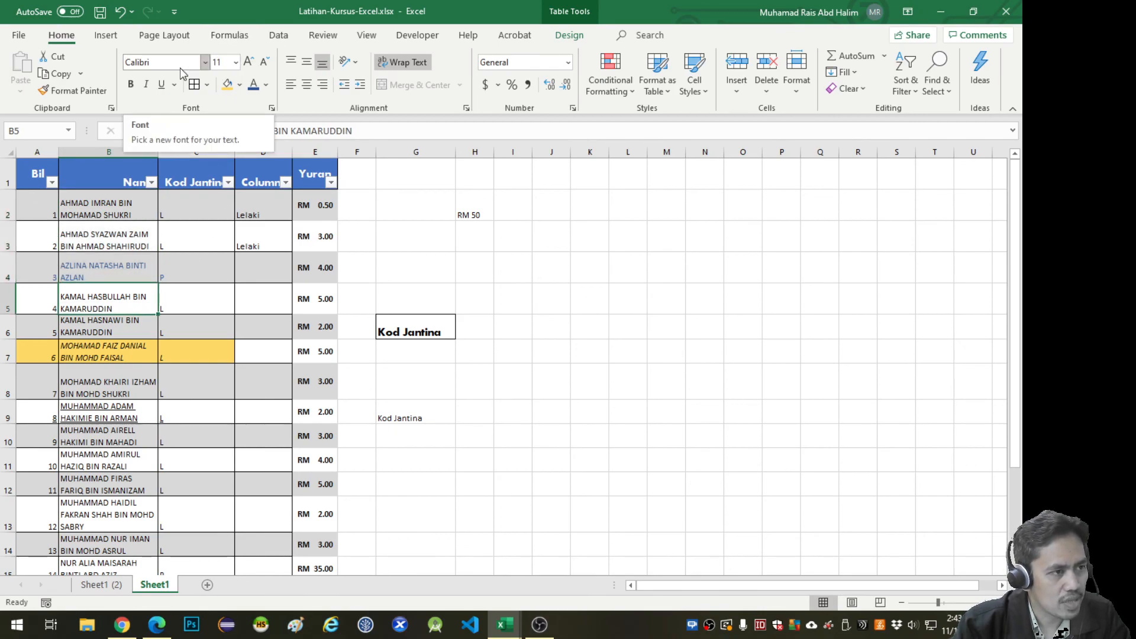
left_click(621, 269)
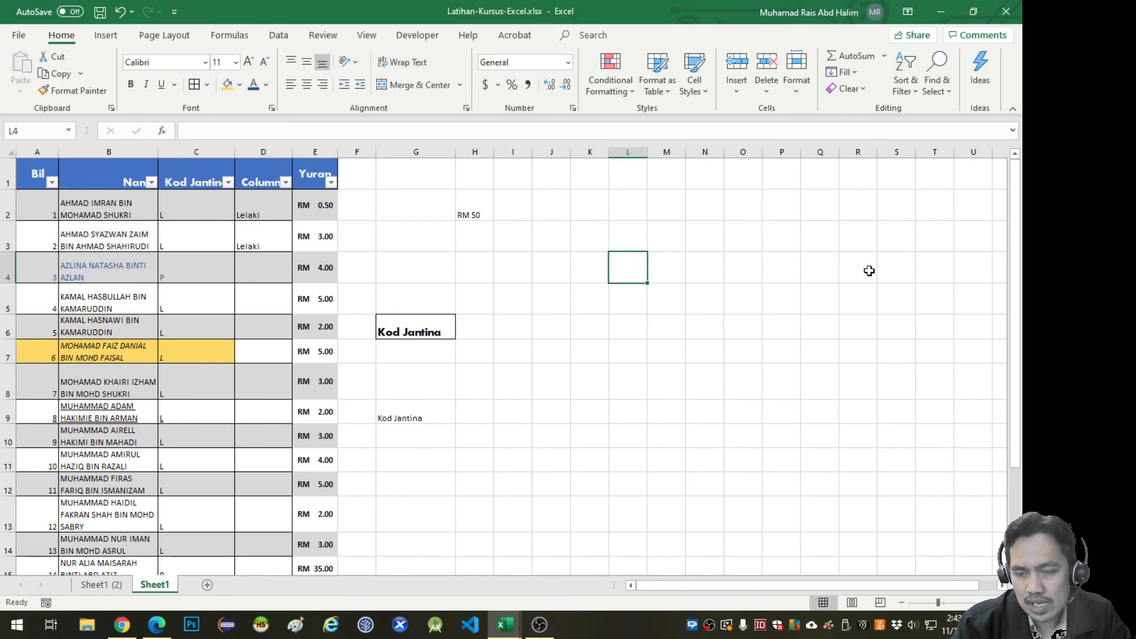